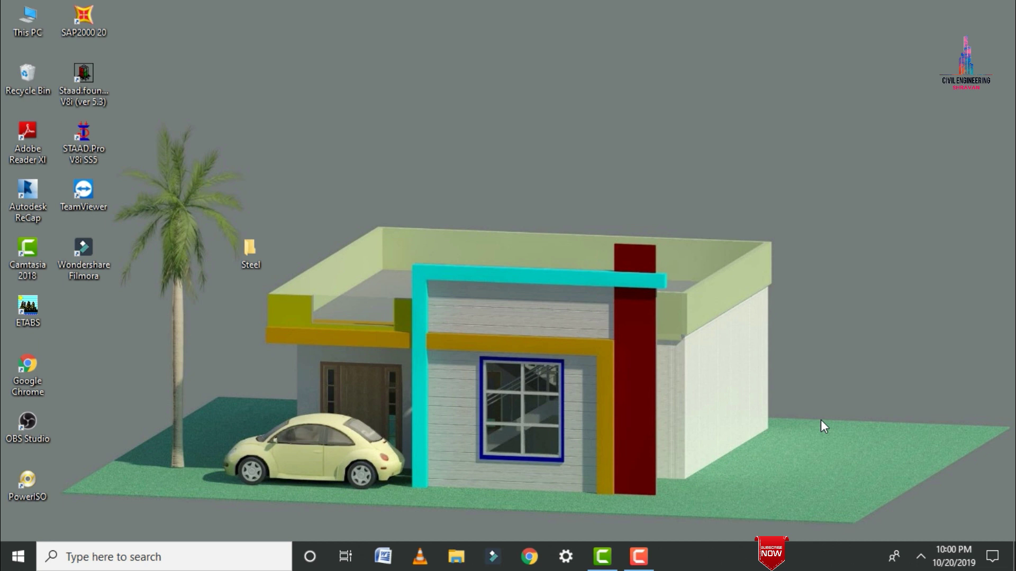
# Search the computer for ETABS and launch ETABS 2016.
pyautogui.click(228, 568)
pyautogui.write('e')
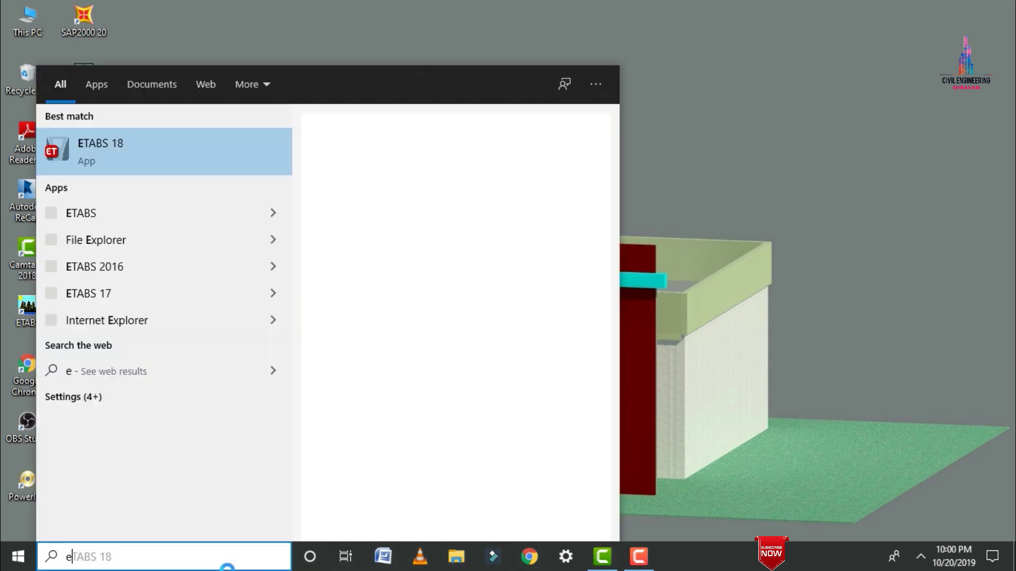
pyautogui.write('tab')
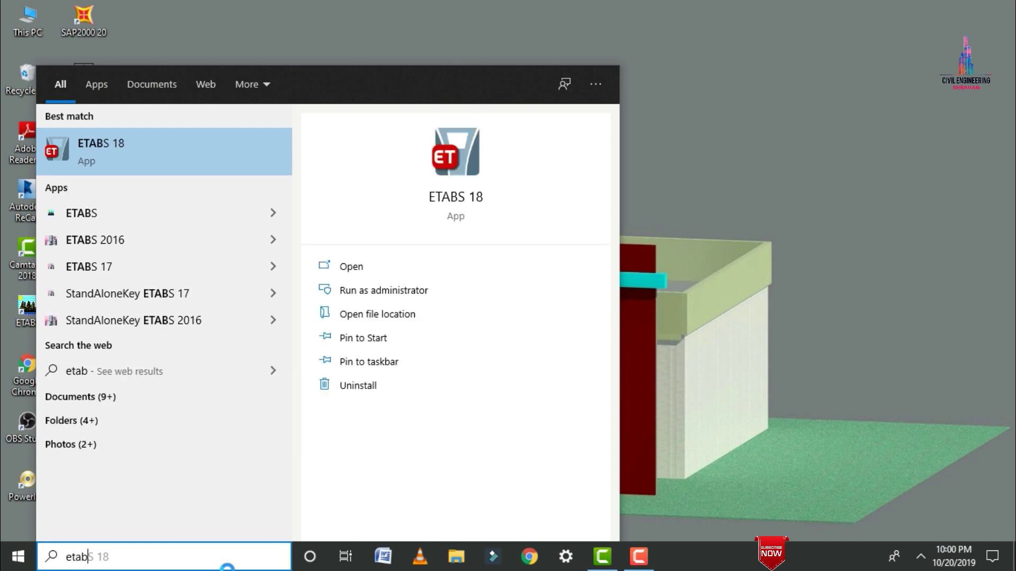
pyautogui.press('Down')
pyautogui.press('Down')
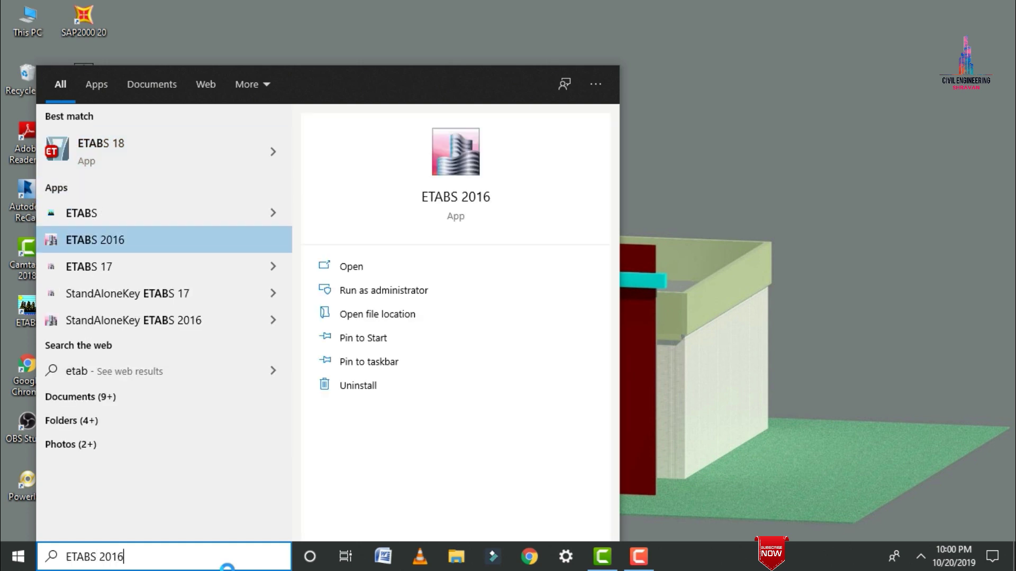
pyautogui.press('Return')
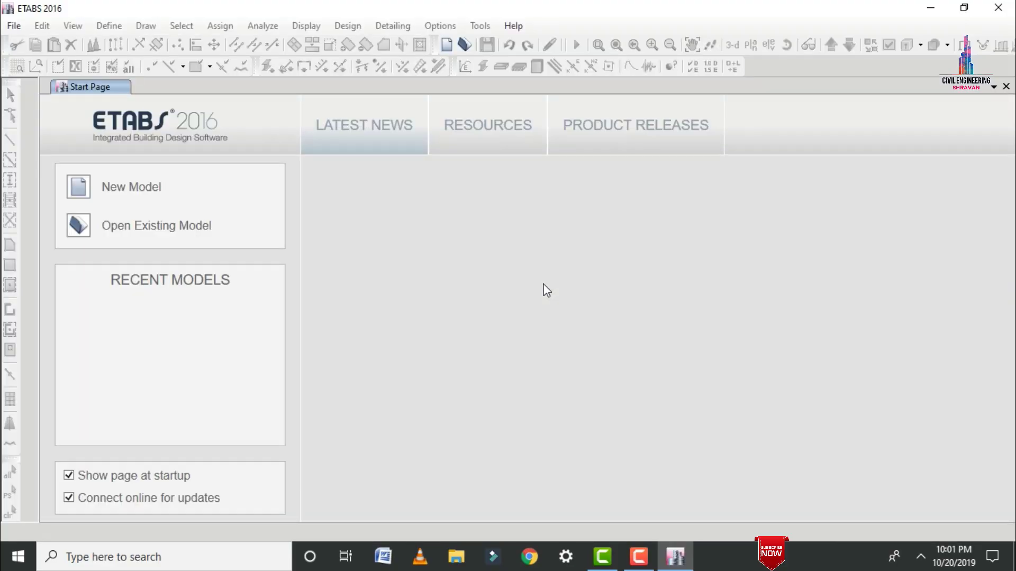
# Start a new model using built-in settings with Metric SI display units and the Indian steel section database.
pyautogui.click(117, 192)
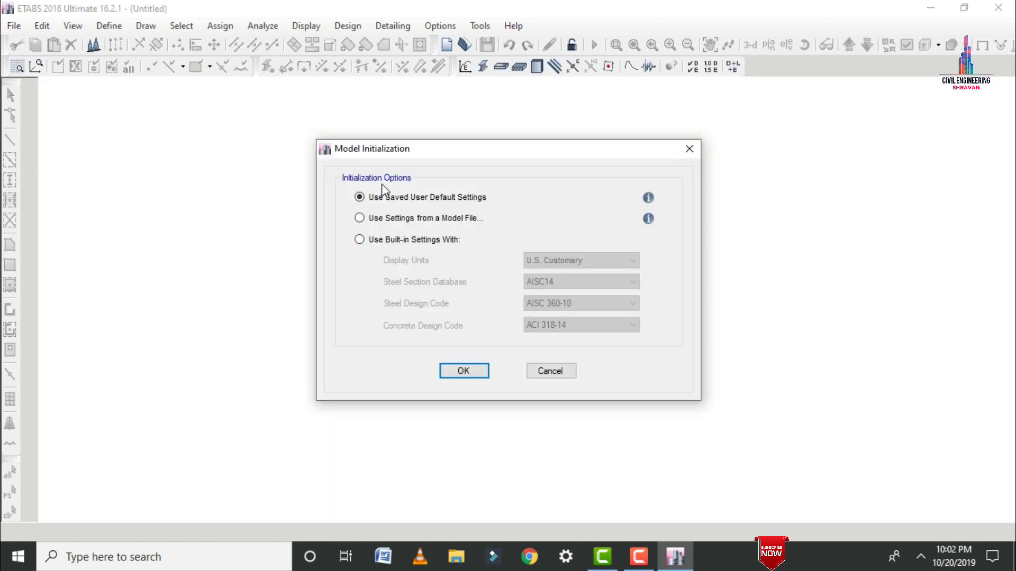
pyautogui.click(383, 247)
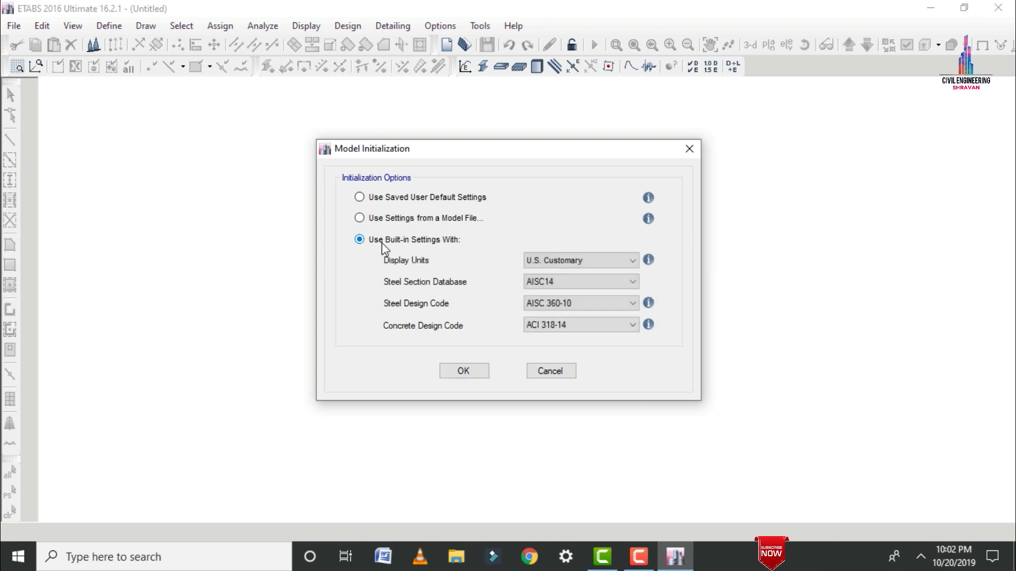
pyautogui.click(556, 264)
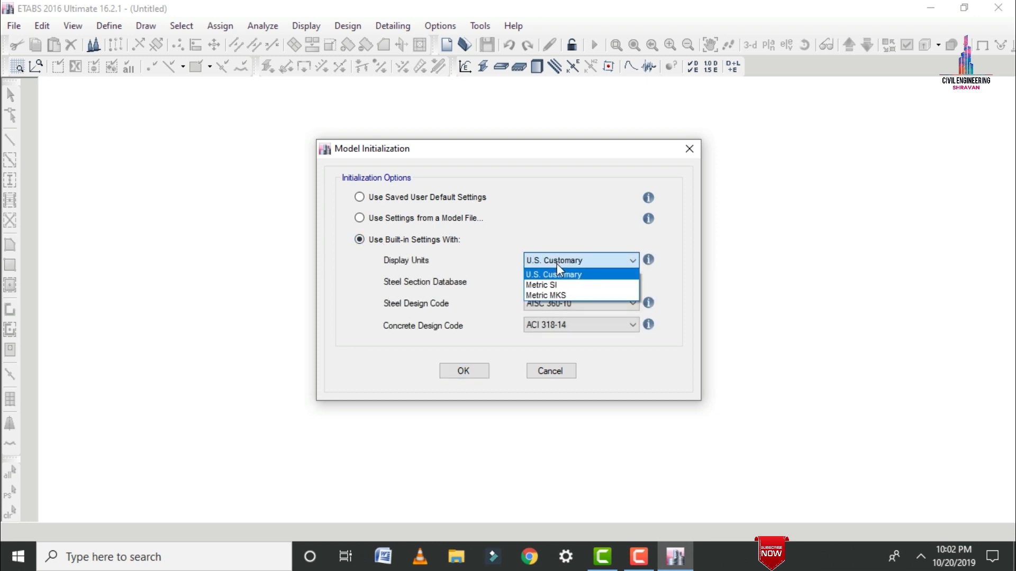
pyautogui.click(569, 289)
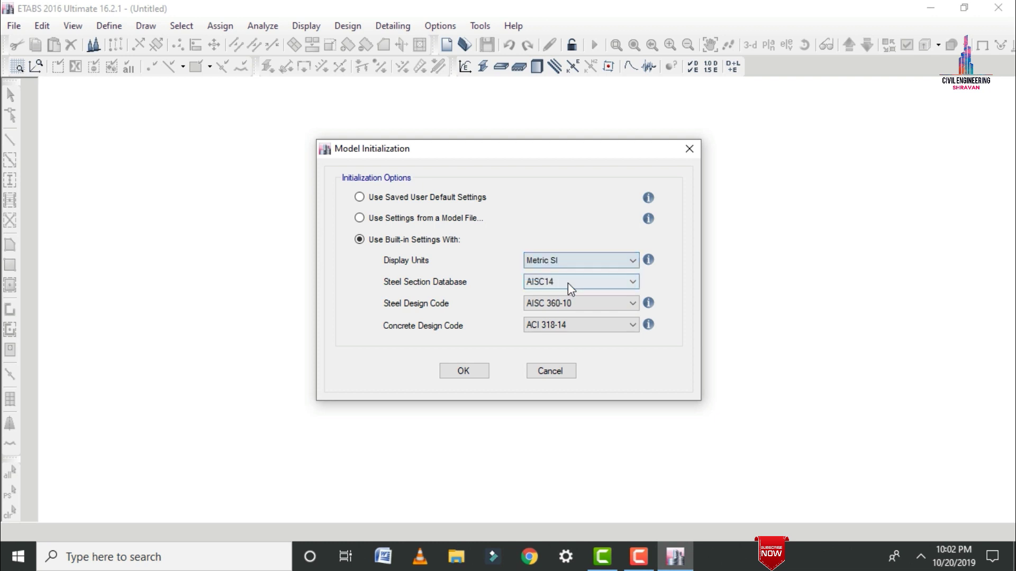
pyautogui.click(567, 283)
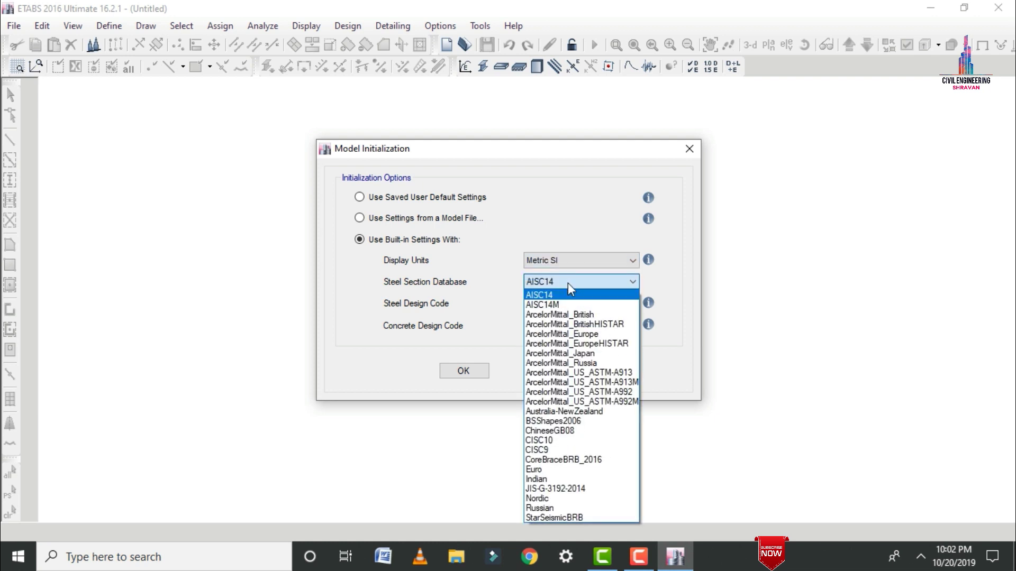
pyautogui.press('i')
pyautogui.click(567, 284)
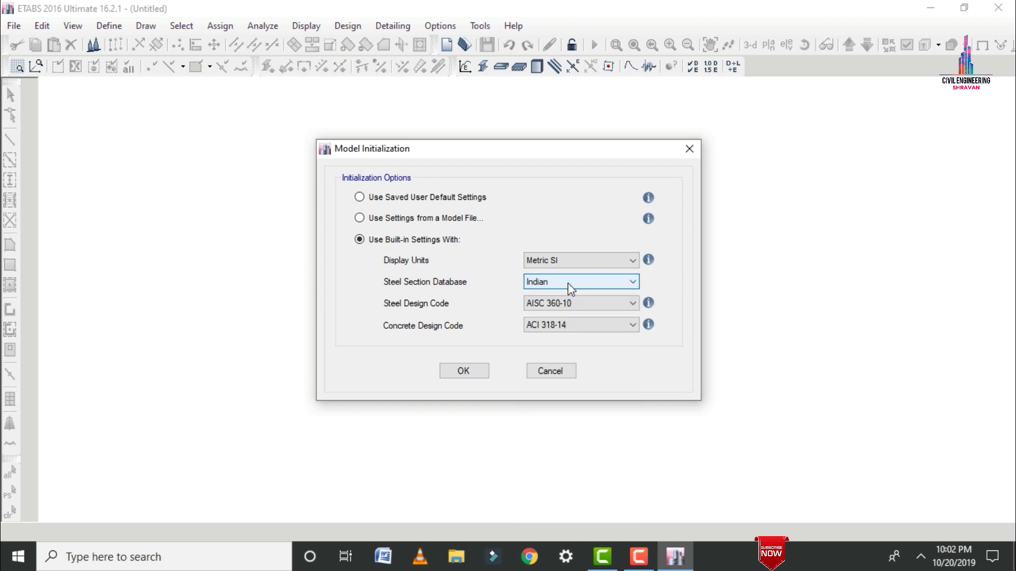
# Set the steel design code to IS 800:2007 and the concrete design code to IS 456:2000, and accept the initialization.
pyautogui.click(565, 304)
pyautogui.press('i')
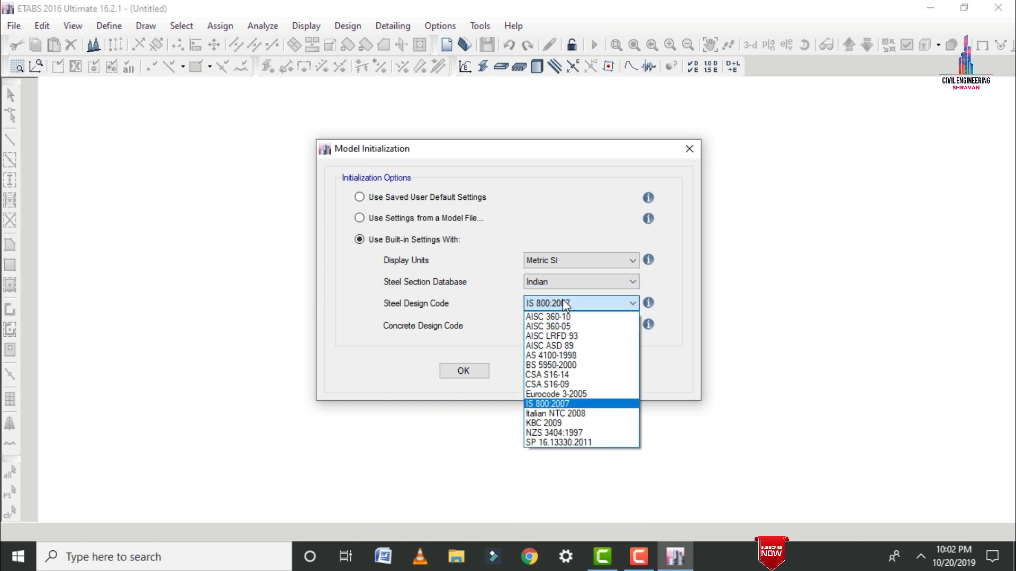
pyautogui.click(565, 304)
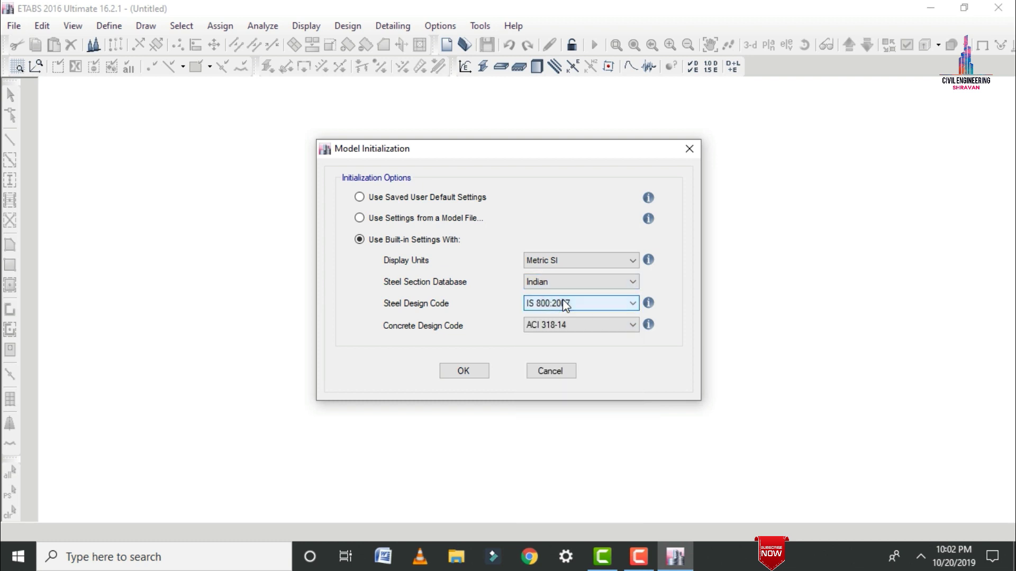
pyautogui.click(531, 327)
pyautogui.press('i')
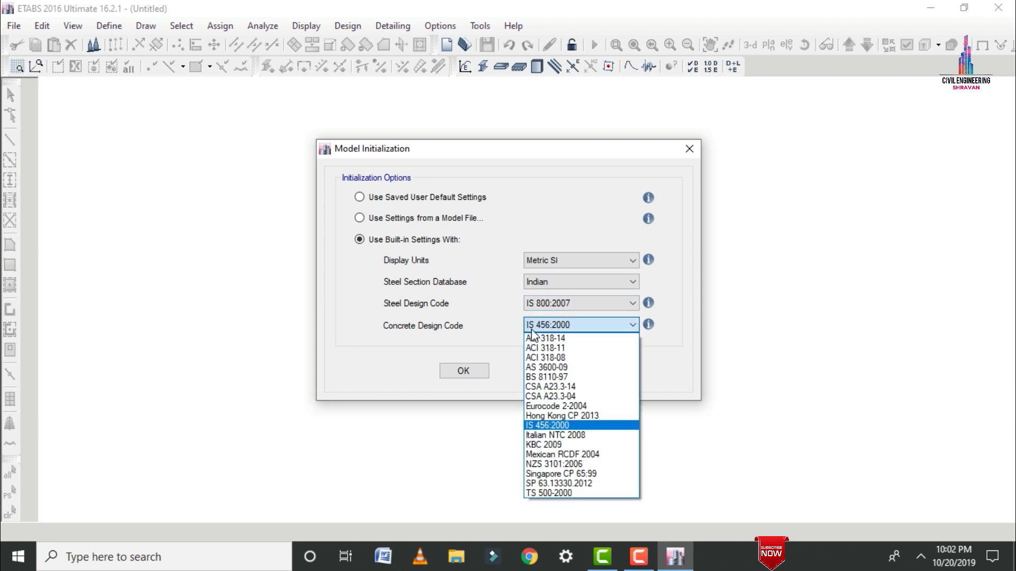
pyautogui.click(532, 330)
pyautogui.click(465, 371)
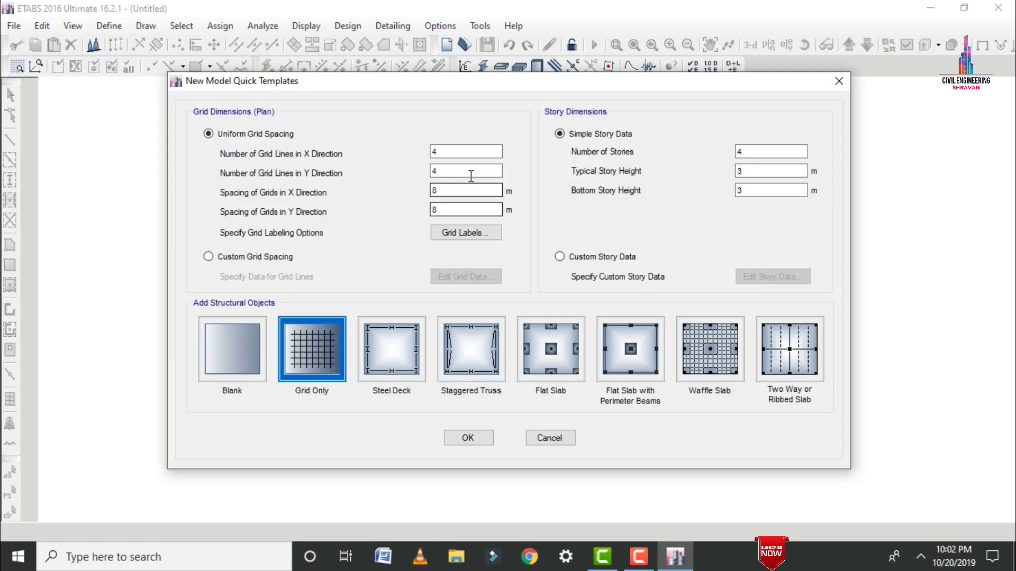
# Define a uniform plan grid with 6 lines in X and 5 lines in Y, spaced 4 m in both directions.
pyautogui.doubleClick(464, 154)
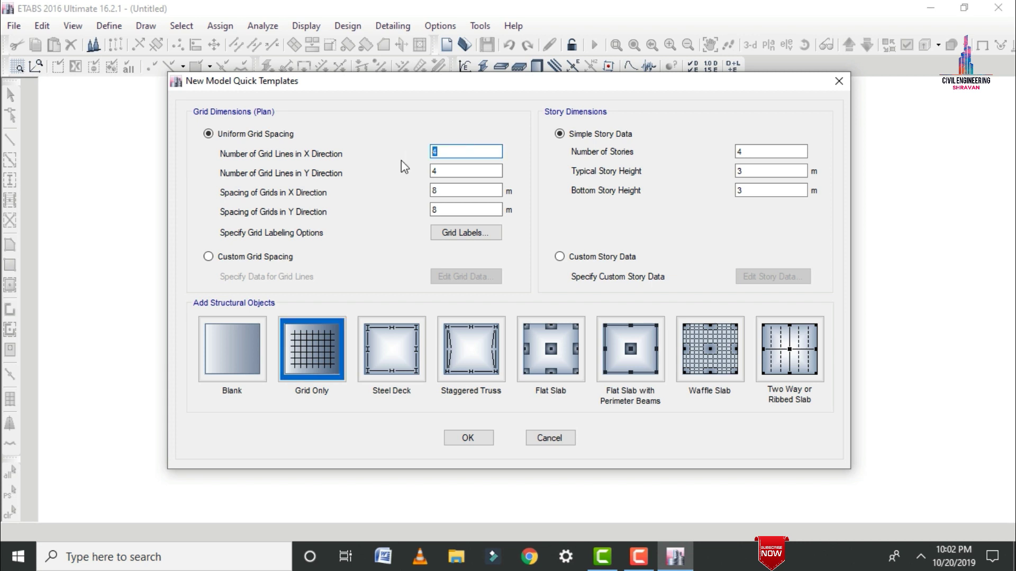
pyautogui.write('6')
pyautogui.press('Tab')
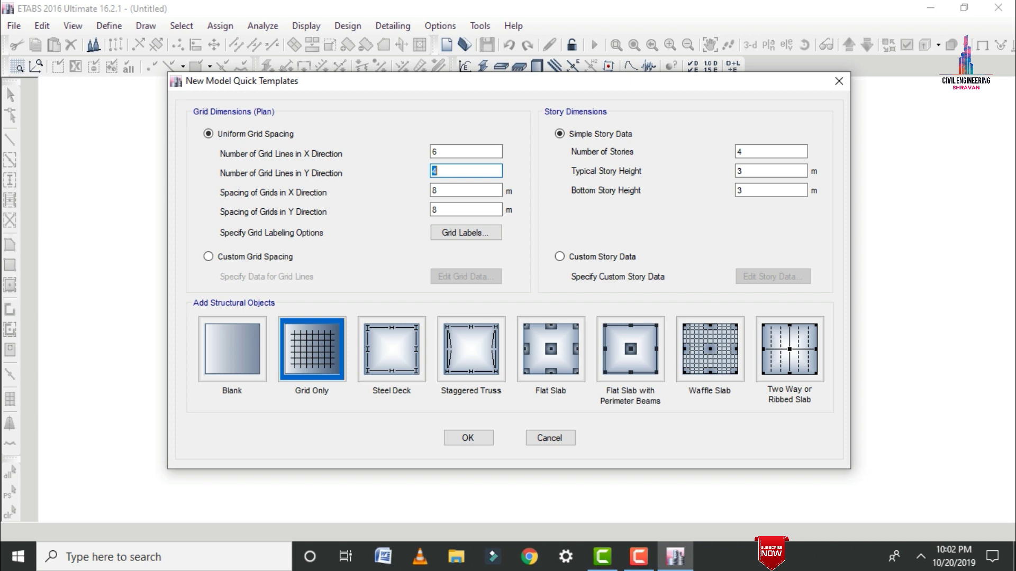
pyautogui.write('5')
pyautogui.press('Tab')
pyautogui.write('4')
pyautogui.press('Tab')
pyautogui.write('4')
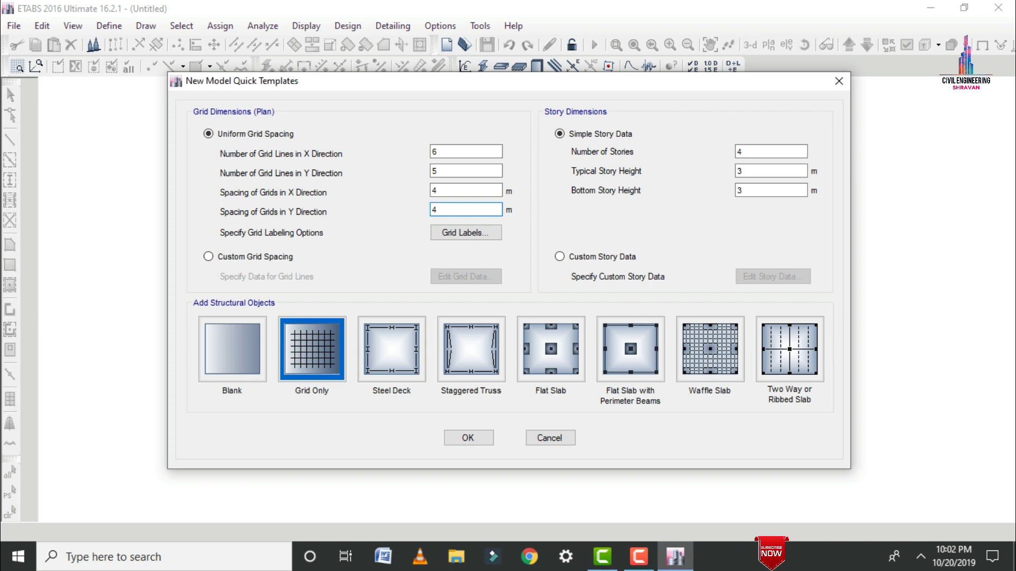
# Set the number of stories to 8 and create the model with the Grid Only template.
pyautogui.press('Tab')
pyautogui.press('Tab')
pyautogui.press('Tab')
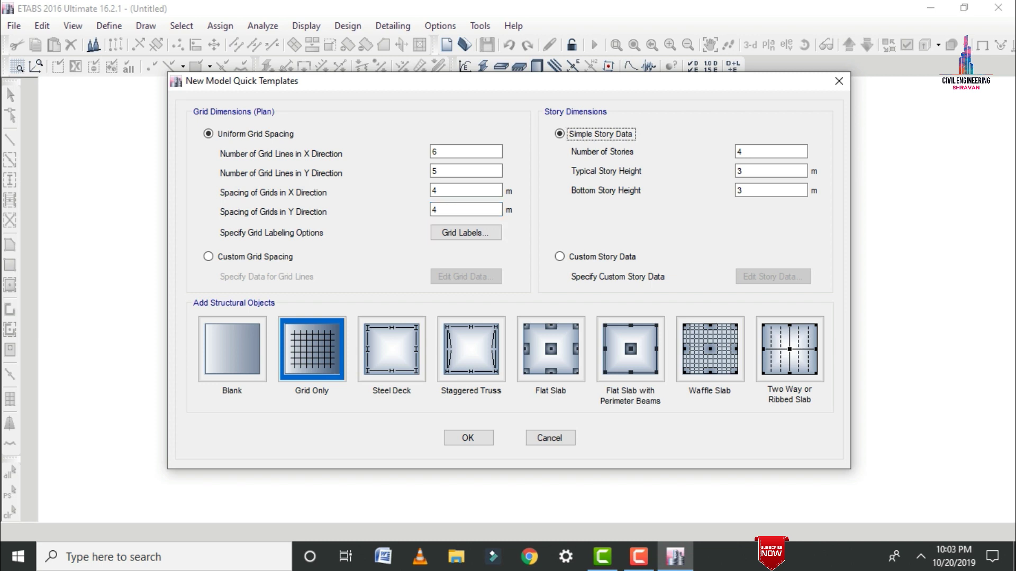
pyautogui.write('8')
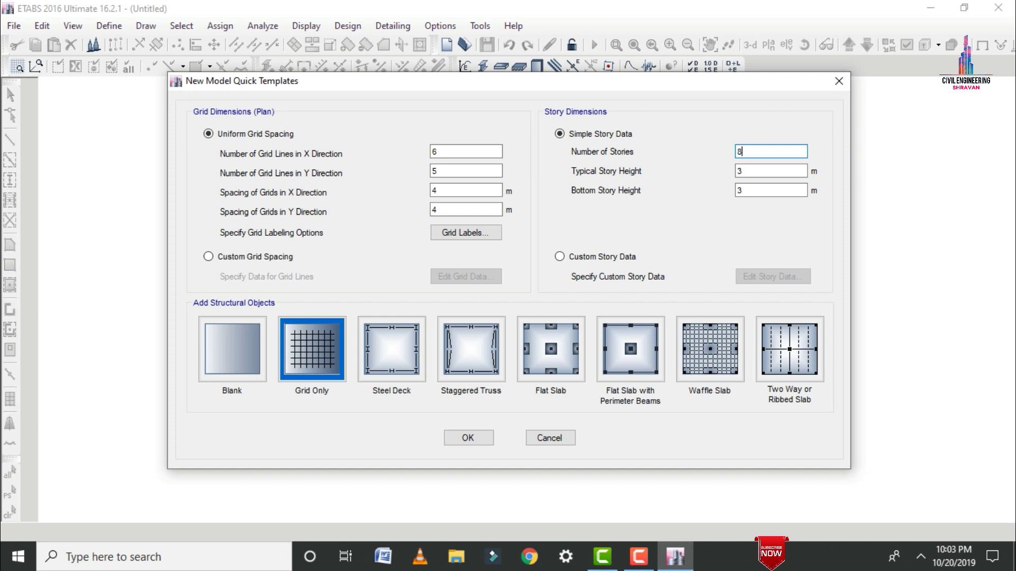
pyautogui.press('Tab')
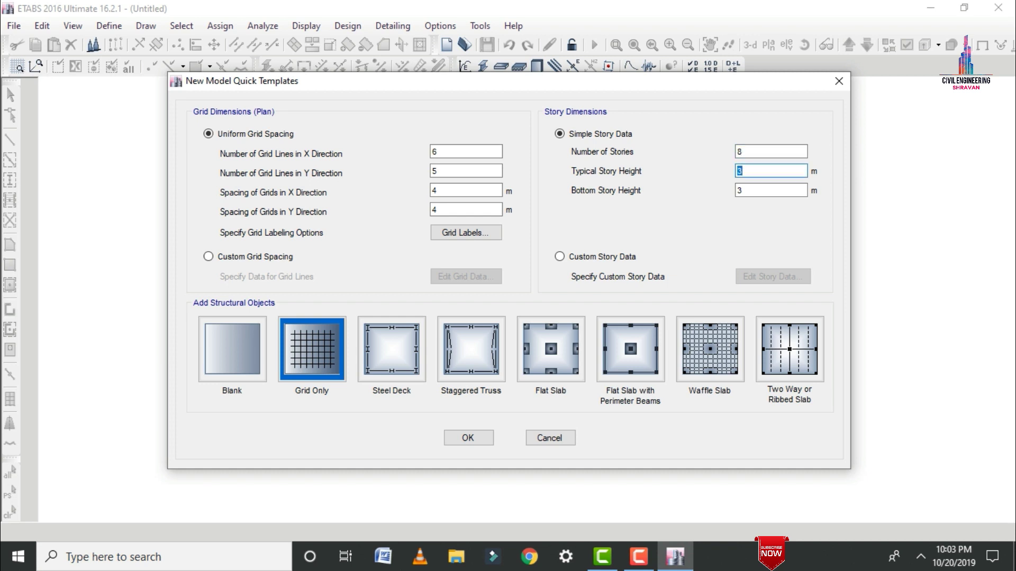
pyautogui.press('Tab')
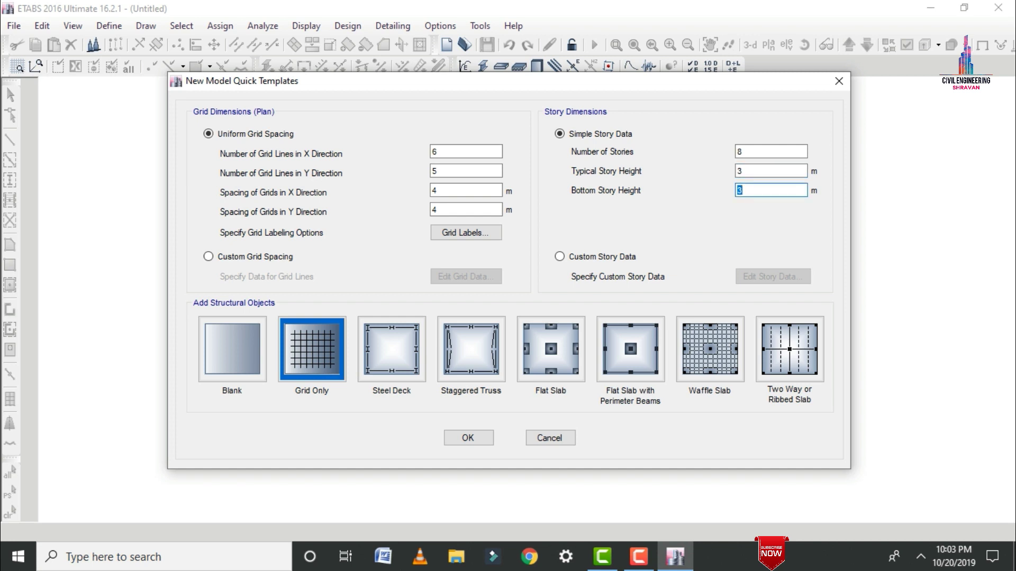
pyautogui.click(329, 329)
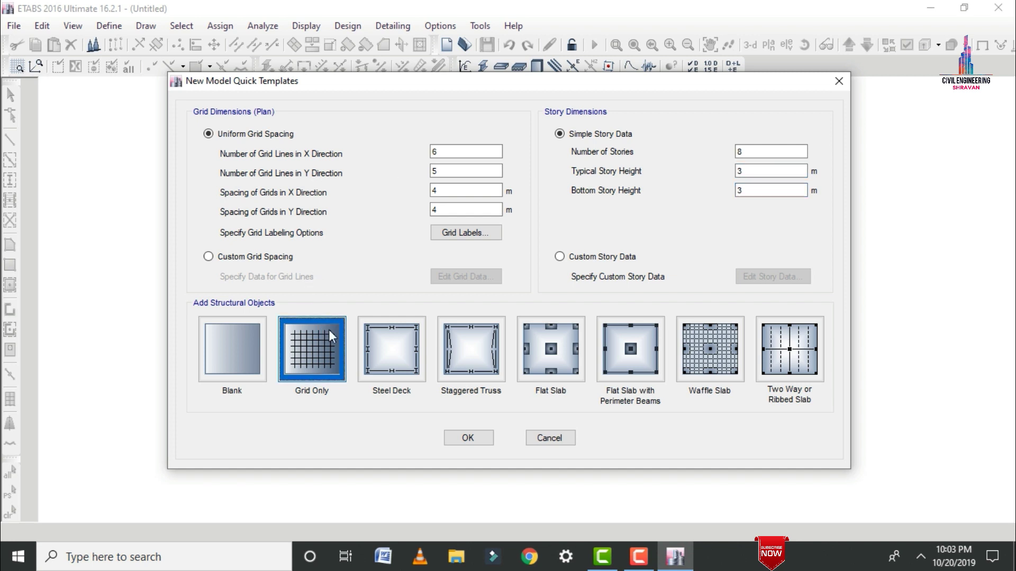
pyautogui.click(464, 437)
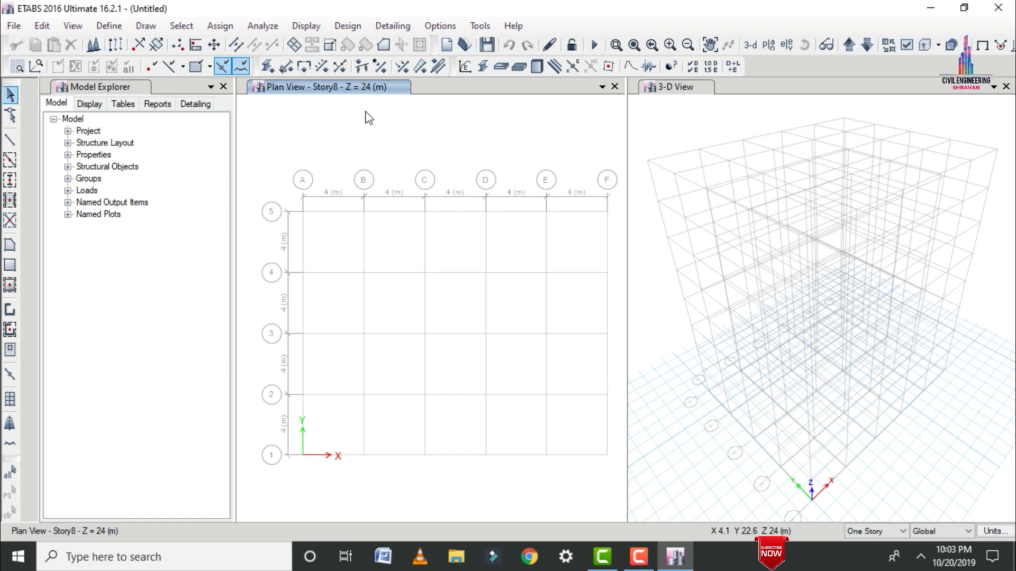
# Add a new steel material for the India region with the Indian standard and grade Fe345.
pyautogui.click(109, 25)
pyautogui.click(109, 25)
pyautogui.click(109, 25)
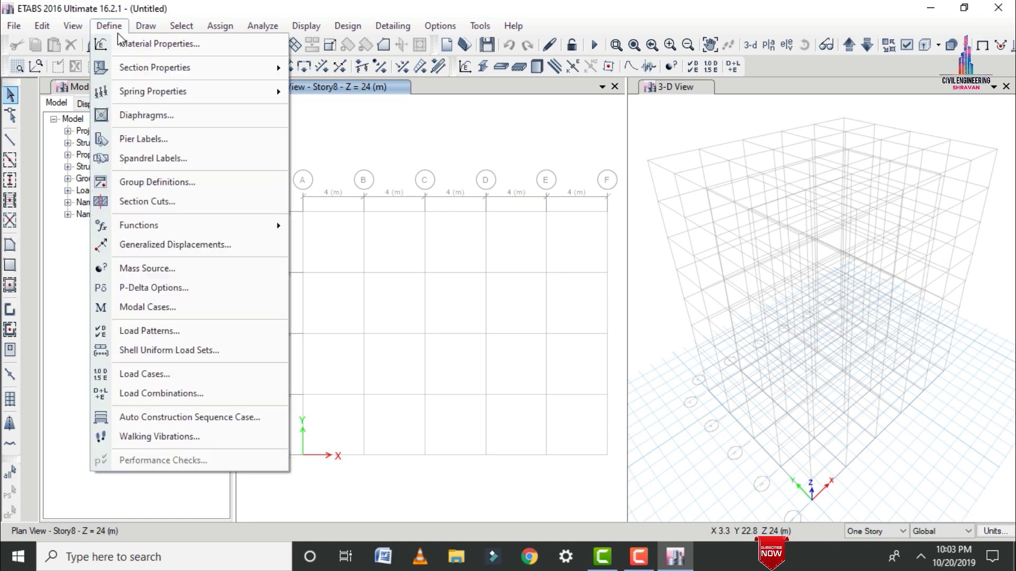
pyautogui.click(143, 50)
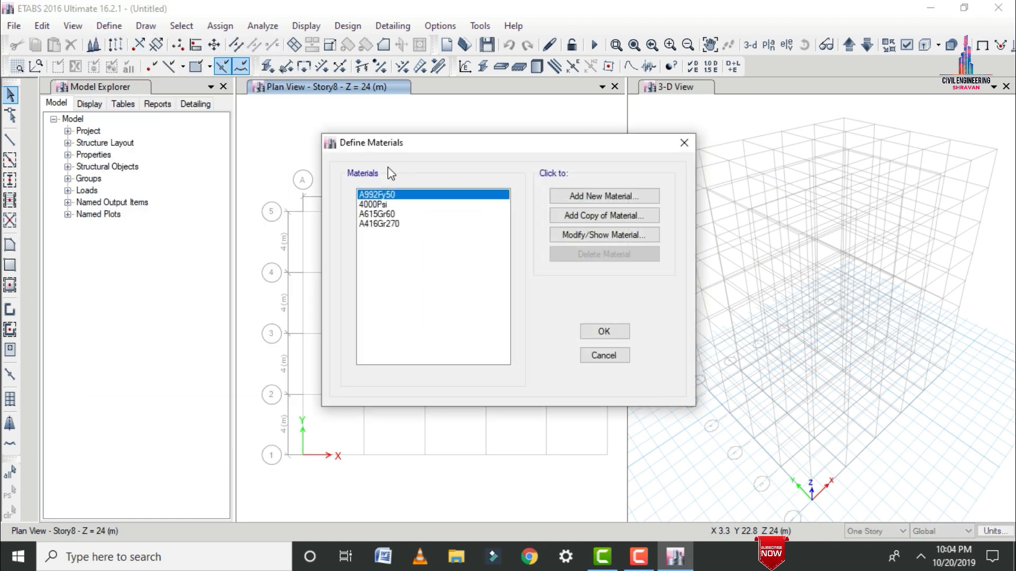
pyautogui.click(572, 195)
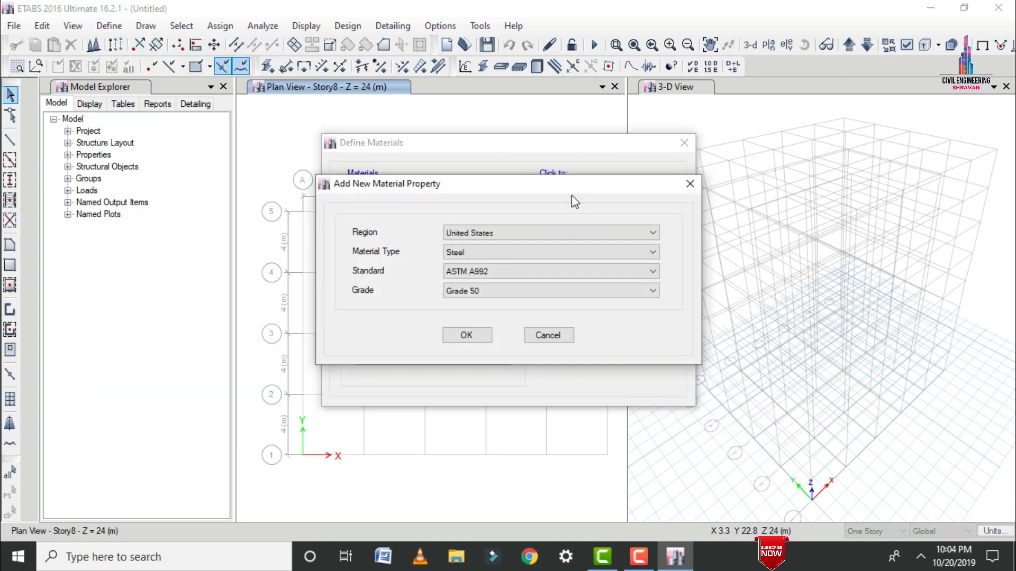
pyautogui.click(462, 232)
pyautogui.press('i')
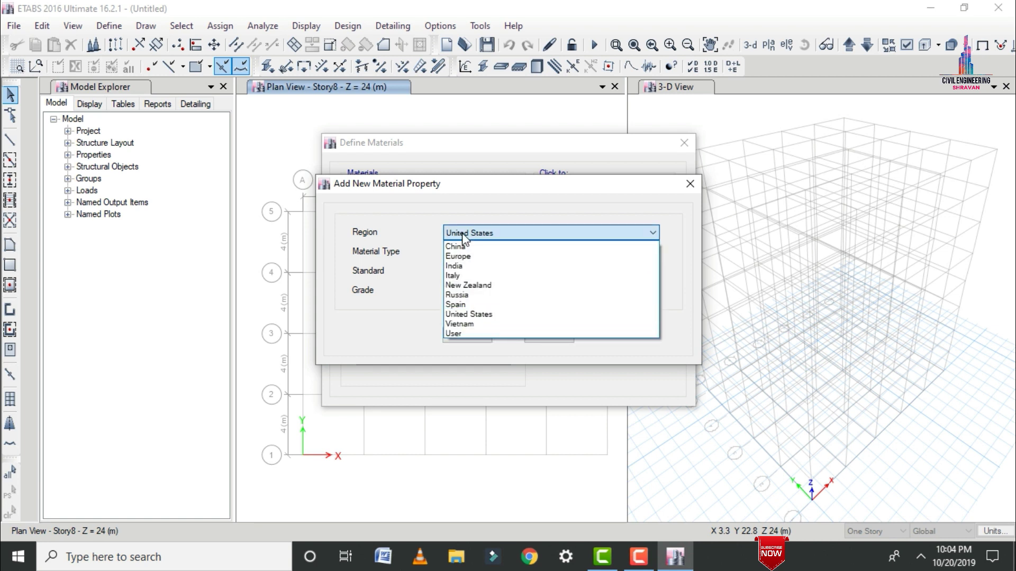
pyautogui.press('Return')
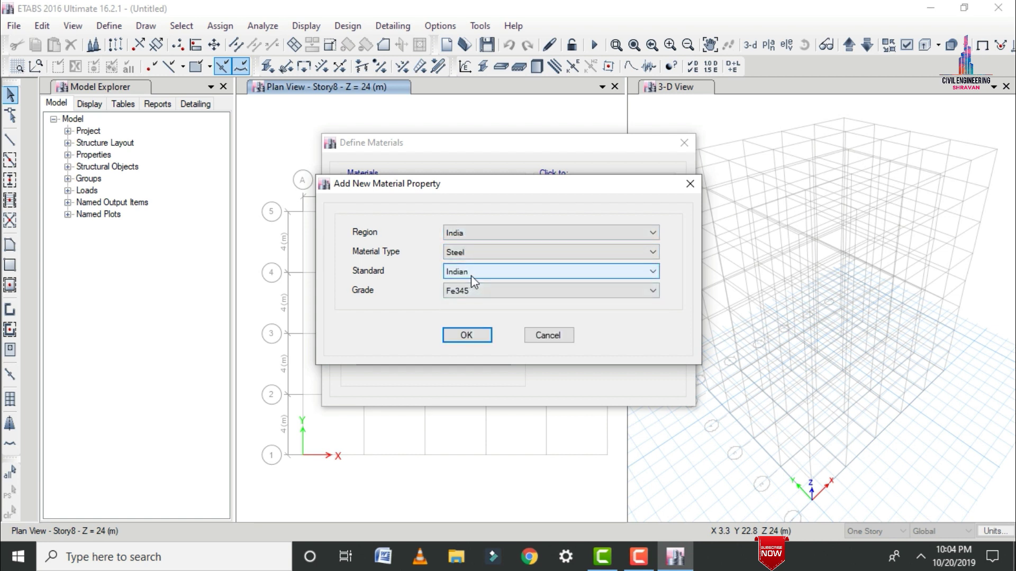
pyautogui.click(465, 335)
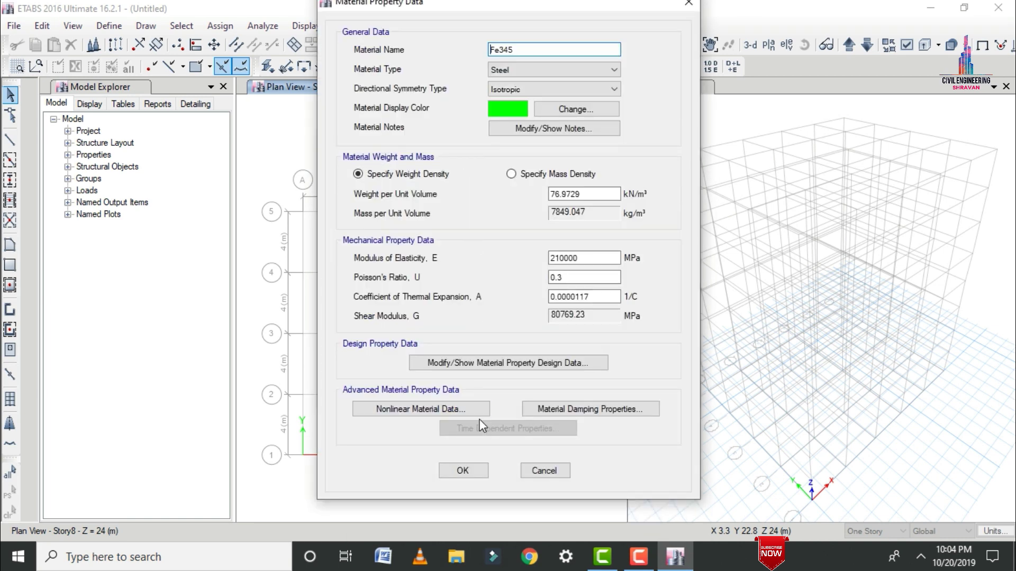
pyautogui.click(458, 470)
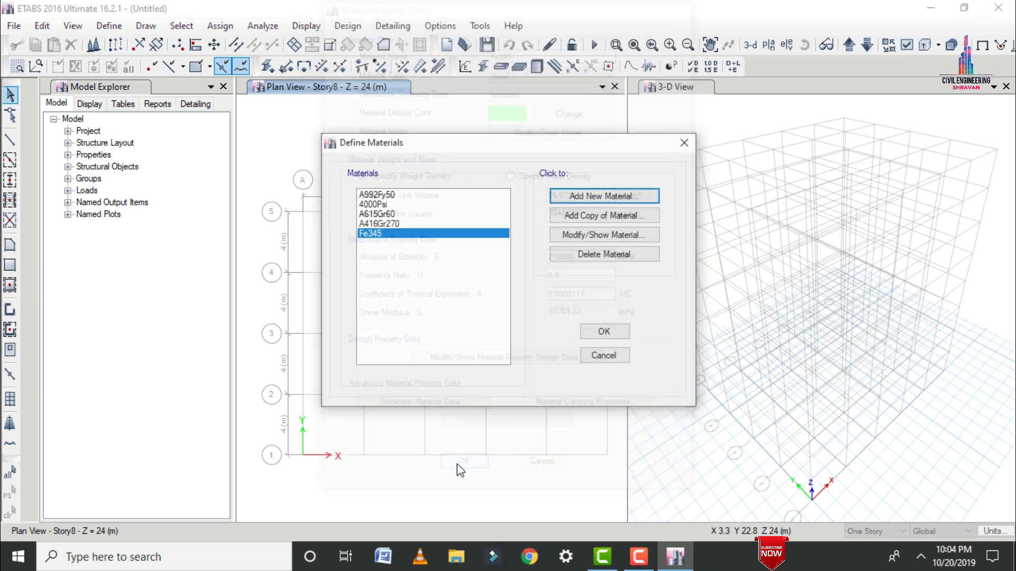
# Add a new concrete material of grade M25 for the India region.
pyautogui.click(592, 195)
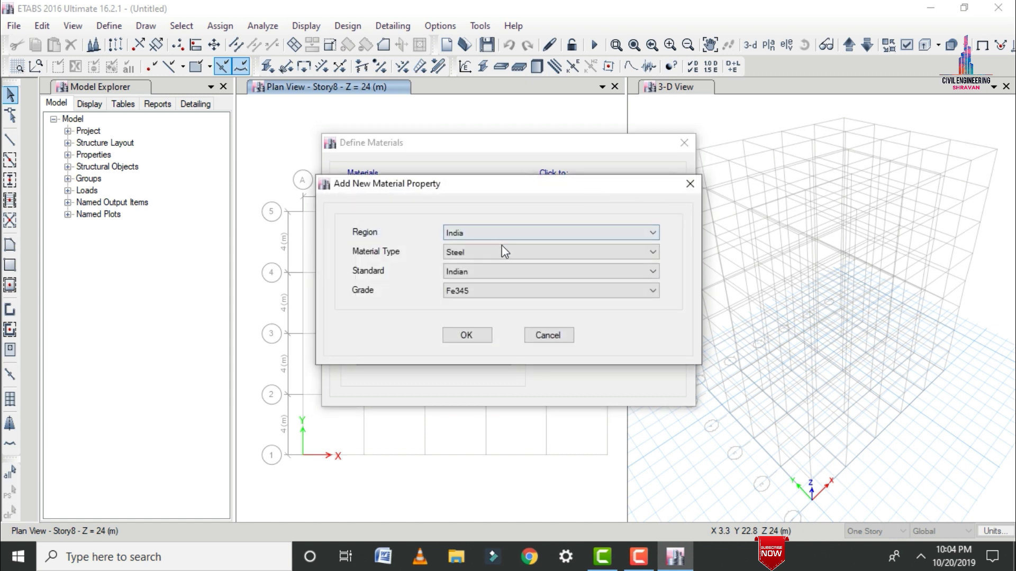
pyautogui.click(500, 252)
pyautogui.click(483, 276)
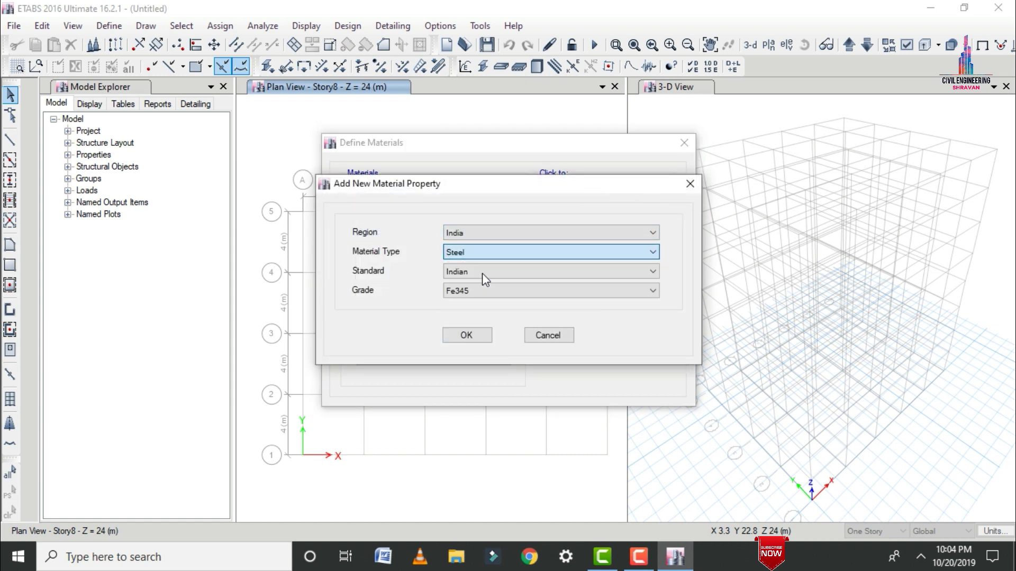
pyautogui.click(483, 292)
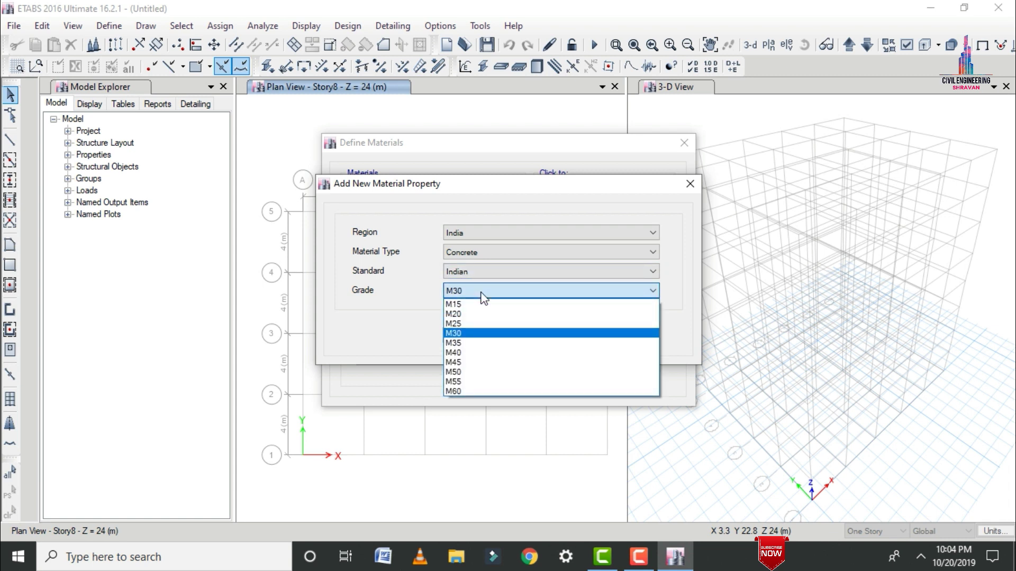
pyautogui.click(455, 323)
pyautogui.click(467, 338)
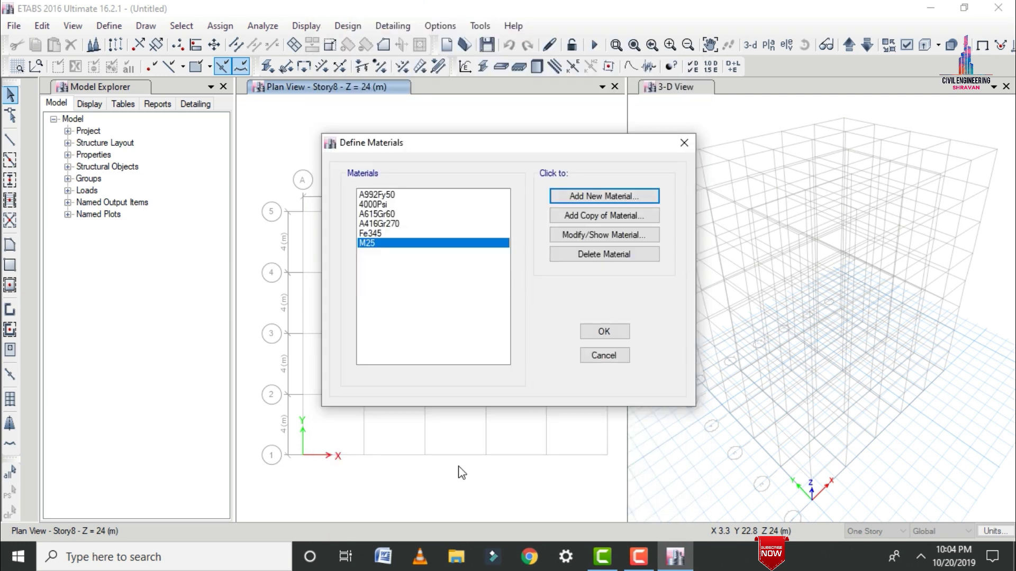
# Add a new rebar material for the India region with the Indian standard and grade HYSD Grade 500.
pyautogui.click(585, 202)
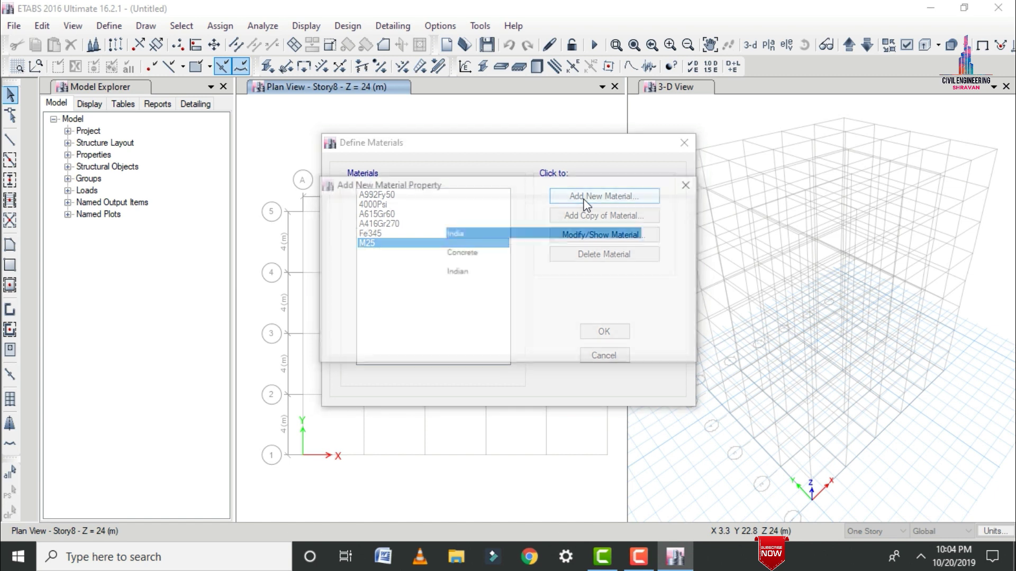
pyautogui.click(471, 249)
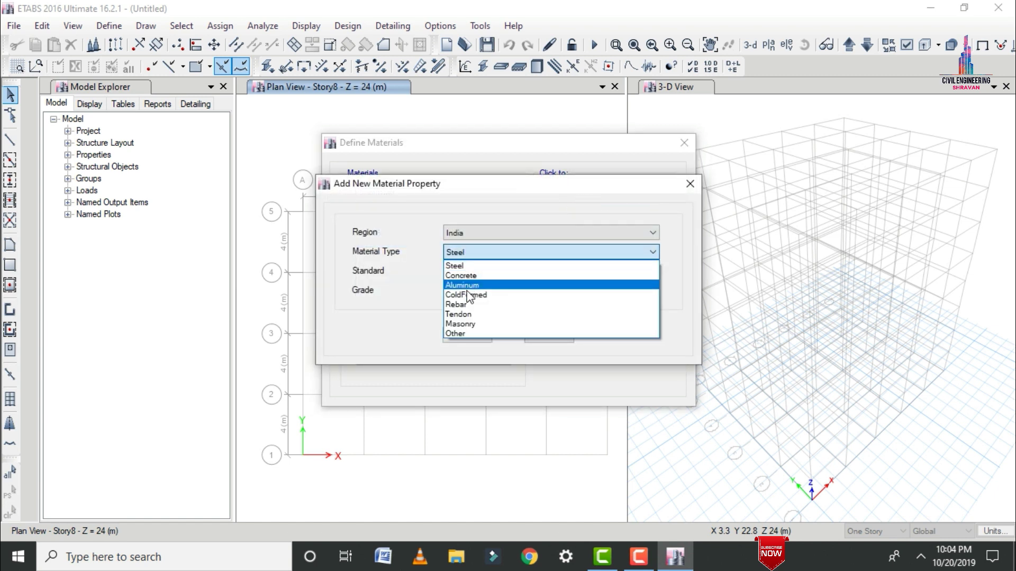
pyautogui.click(469, 305)
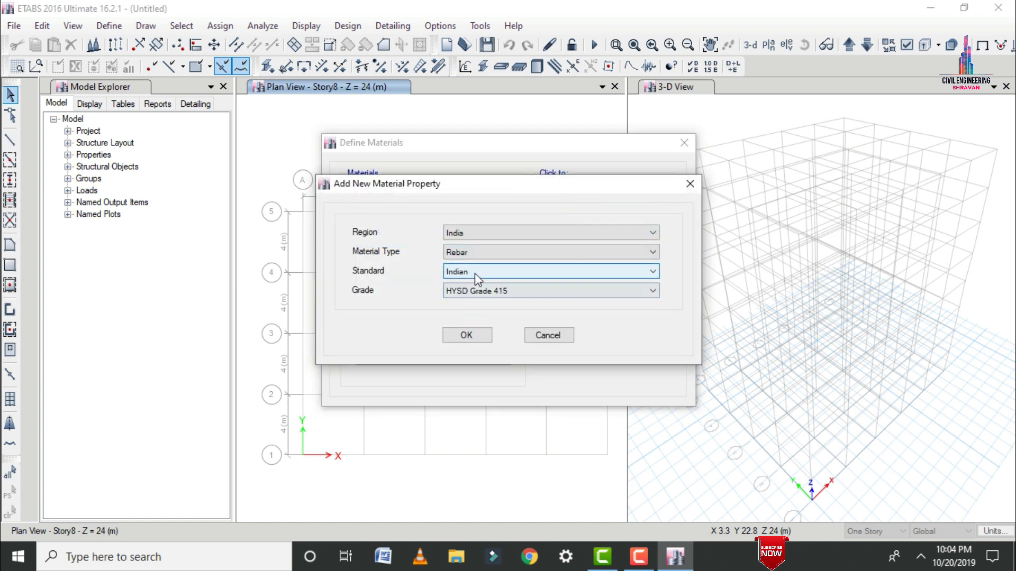
pyautogui.click(489, 294)
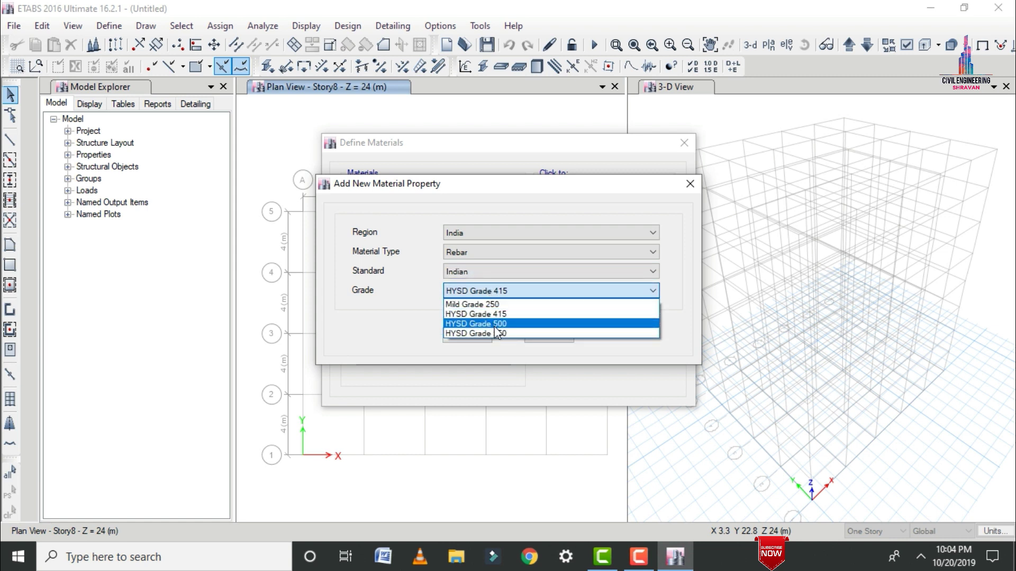
pyautogui.click(494, 324)
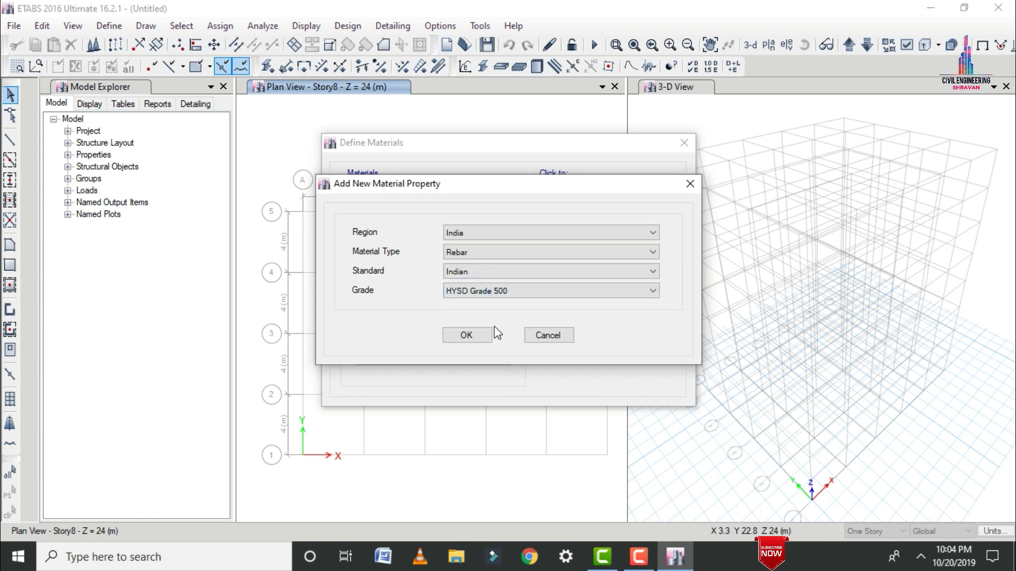
pyautogui.click(467, 336)
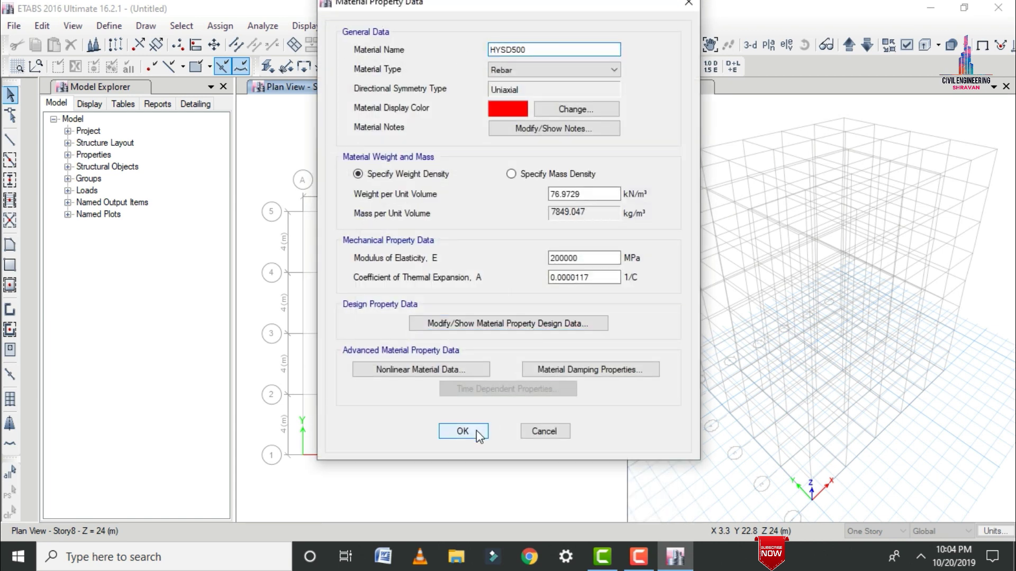
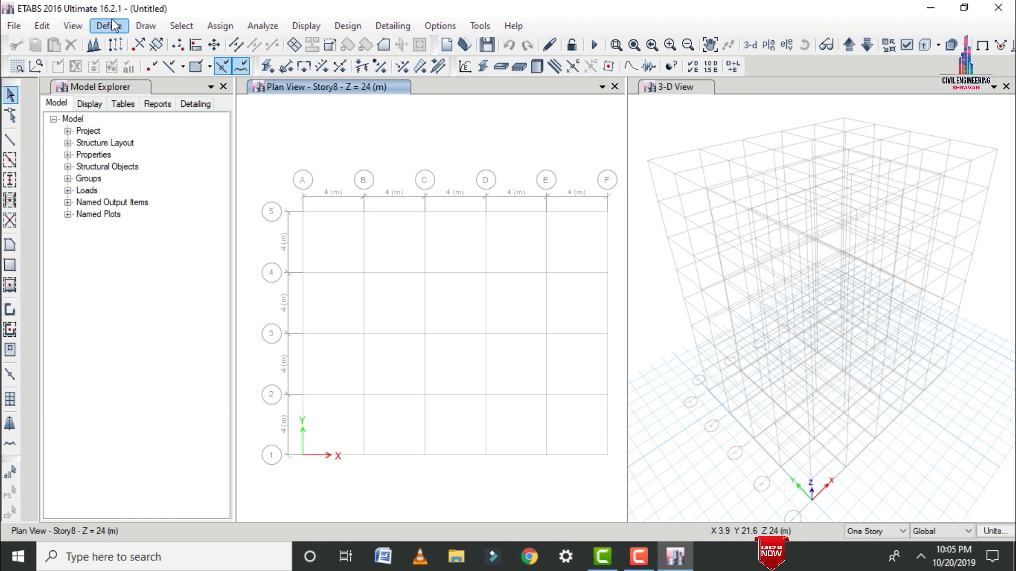
# Import the steel I/wide flange frame sections ISHB150-1 through ISMB600 from the Indian property file with Fe345 as default material.
pyautogui.click(110, 25)
pyautogui.moveTo(159, 72)
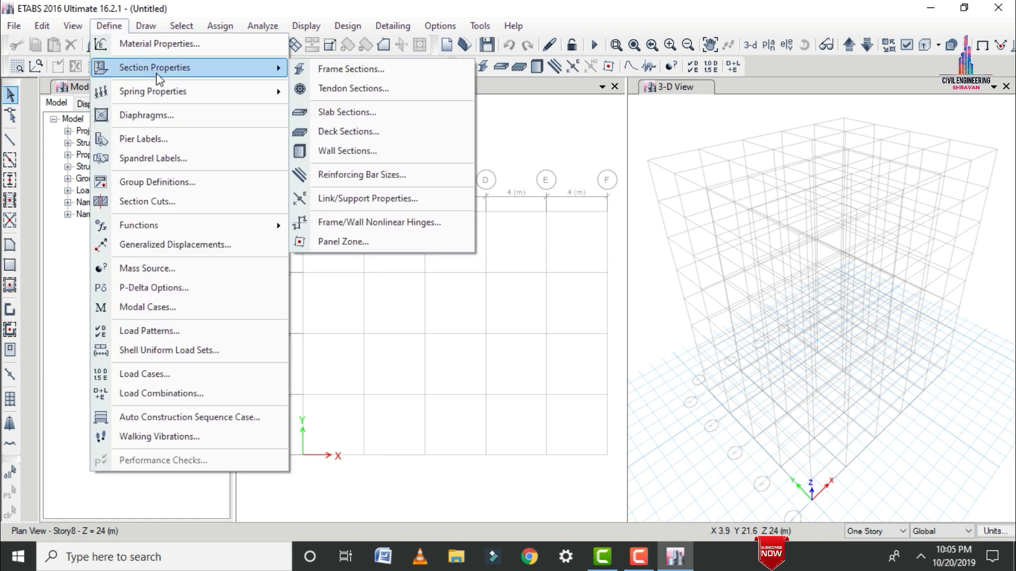
pyautogui.click(363, 72)
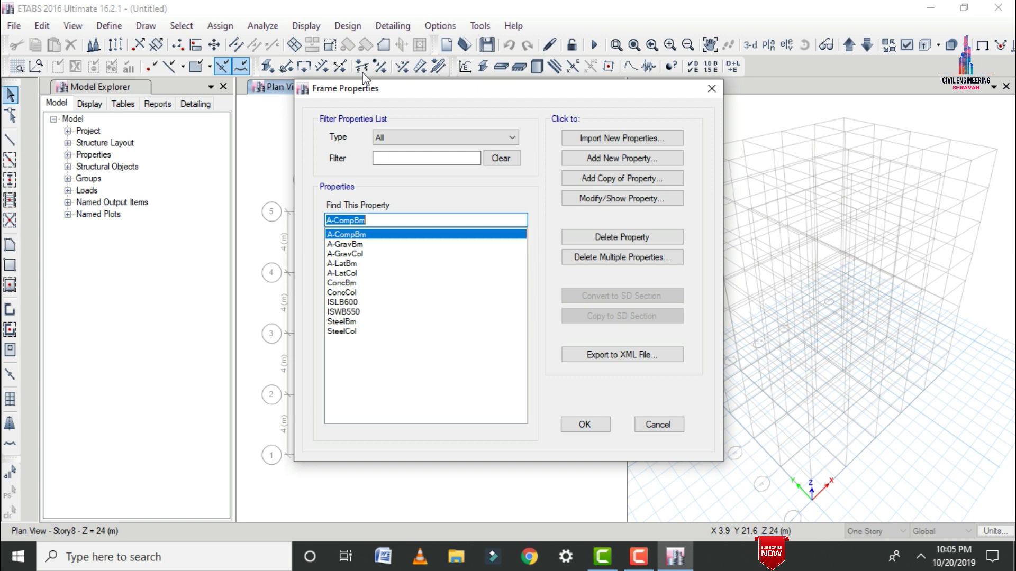
pyautogui.click(589, 138)
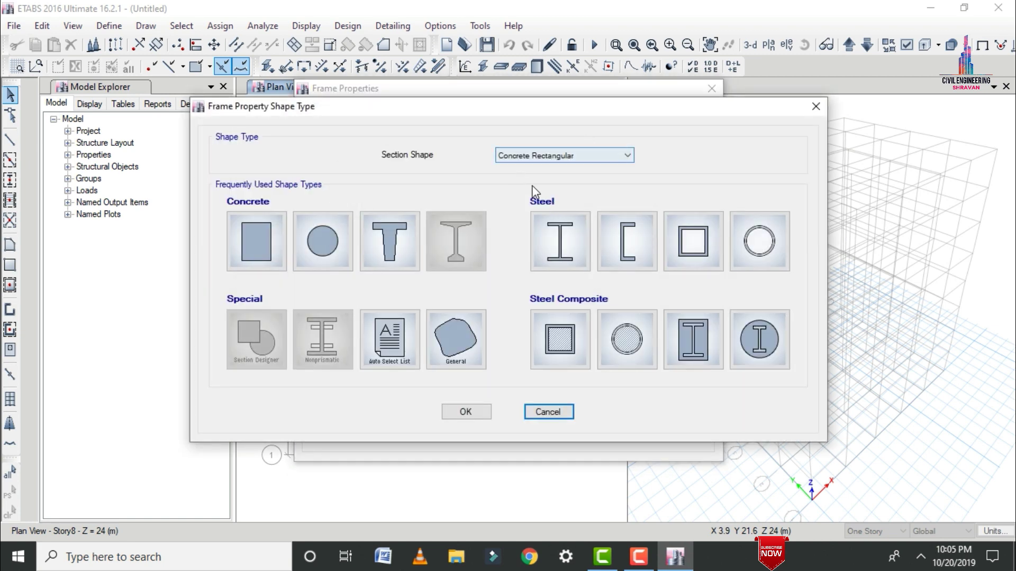
pyautogui.click(560, 240)
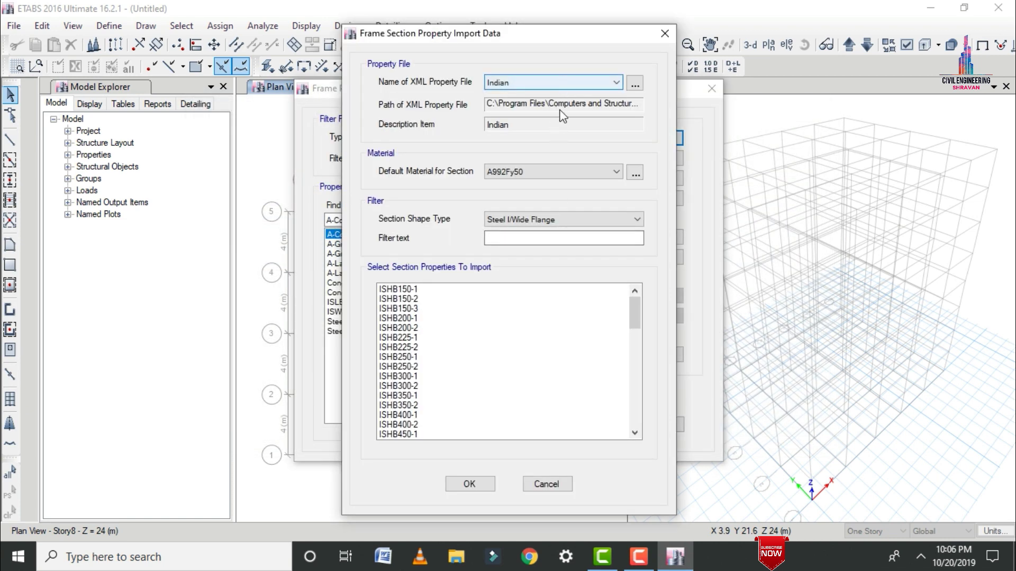
pyautogui.moveTo(636, 312); pyautogui.dragTo(637, 288)
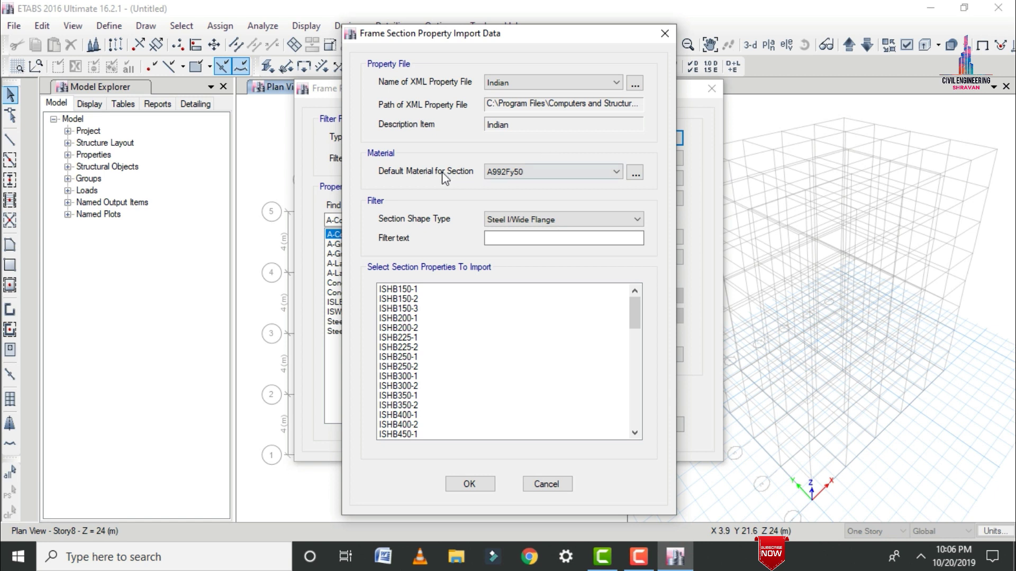
pyautogui.click(541, 174)
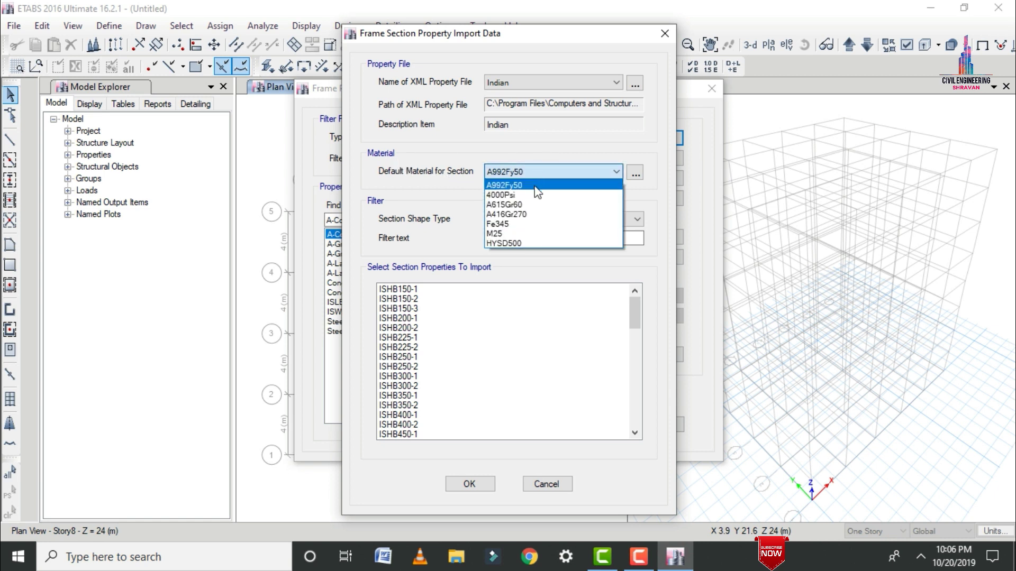
pyautogui.click(520, 224)
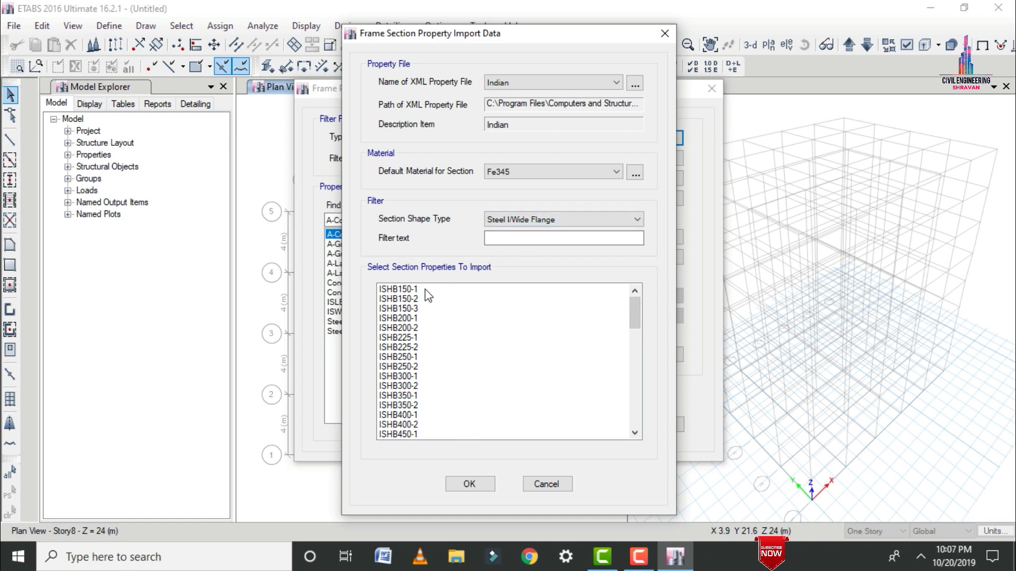
pyautogui.moveTo(425, 290); pyautogui.dragTo(453, 562)
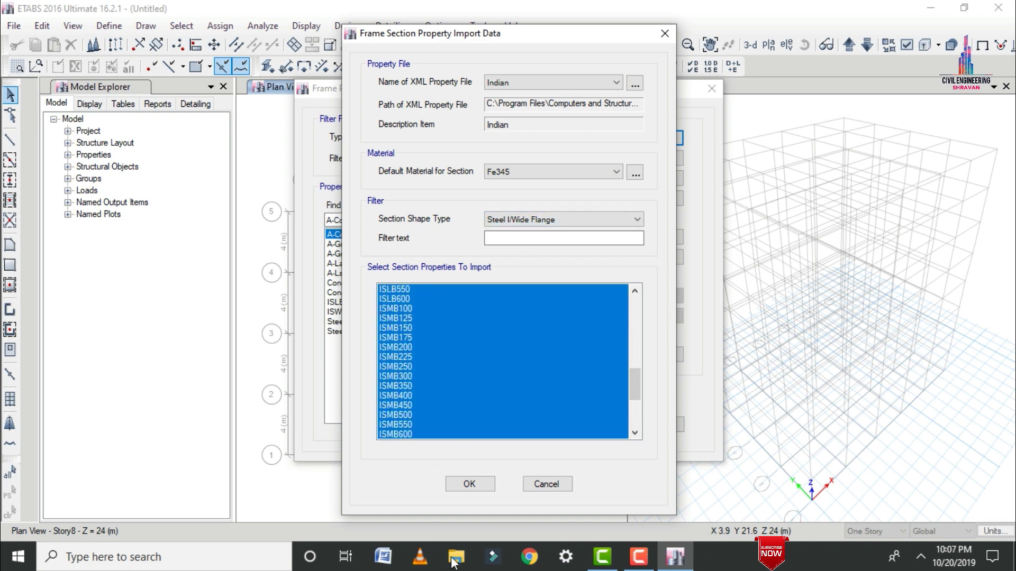
pyautogui.click(469, 484)
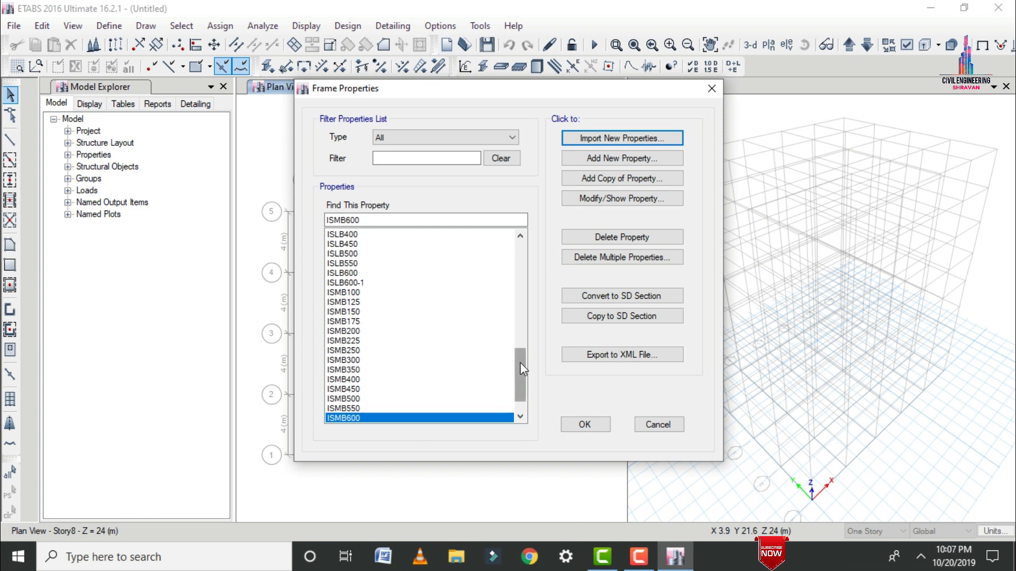
# Start a new auto select list frame property named Auto Column with the Steel design type.
pyautogui.moveTo(520, 363); pyautogui.dragTo(519, 267)
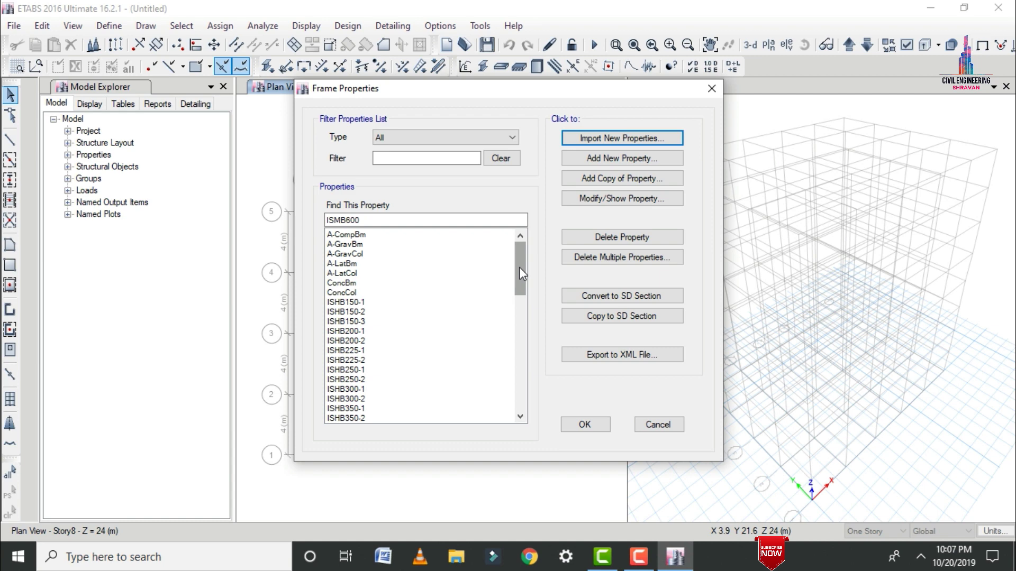
pyautogui.click(607, 159)
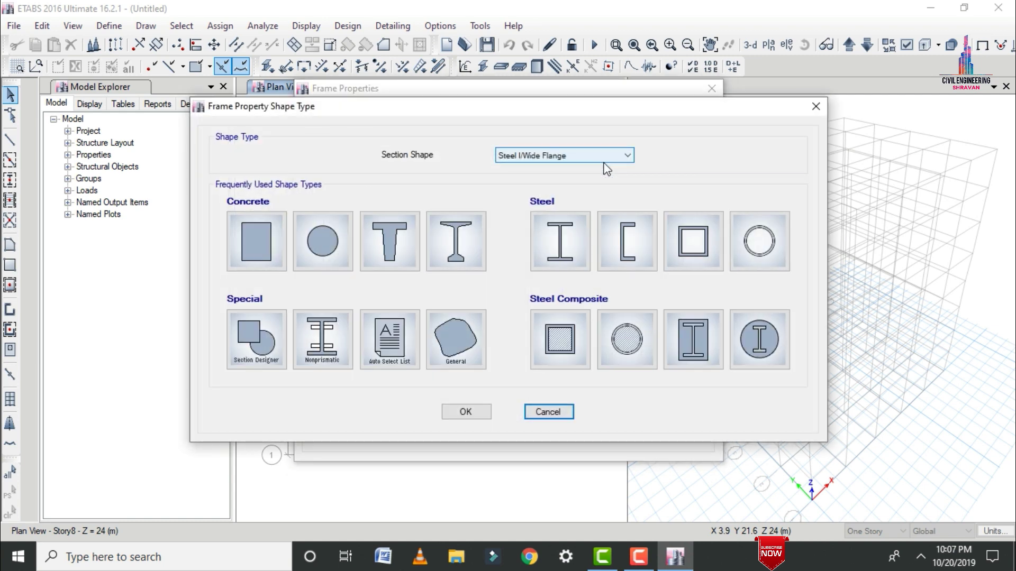
pyautogui.click(408, 336)
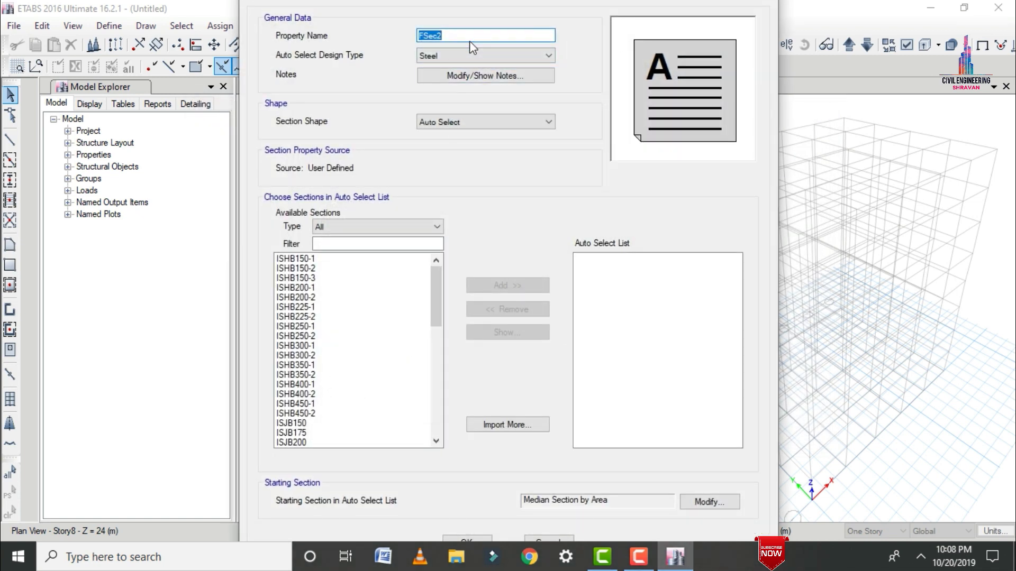
pyautogui.write('Auto Column')
pyautogui.click(465, 56)
pyautogui.click(466, 63)
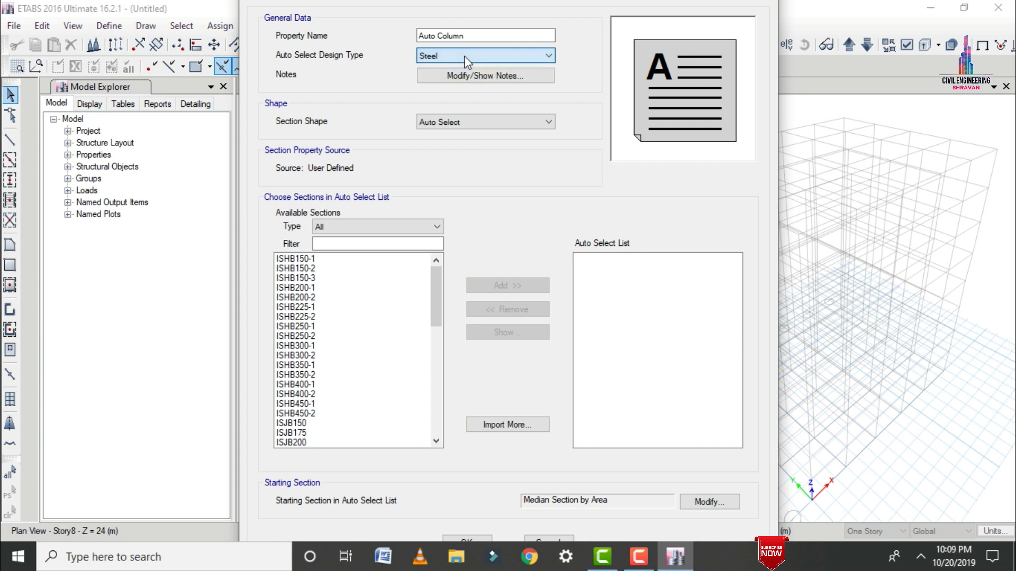
pyautogui.click(460, 125)
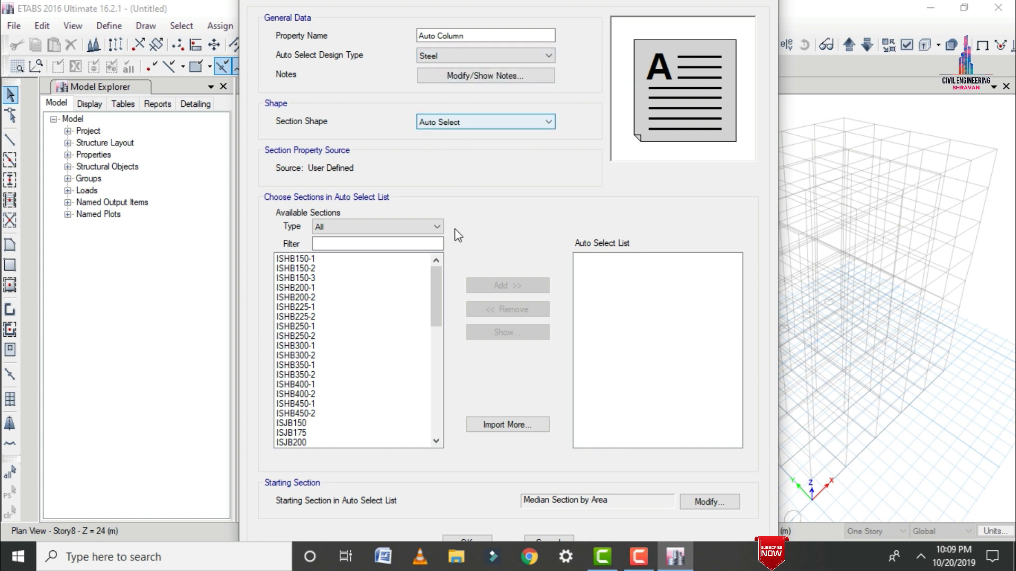
# Add sections ISMB300 through ISMB600 to the Auto Column auto select list and save the property.
pyautogui.moveTo(432, 284); pyautogui.dragTo(433, 398)
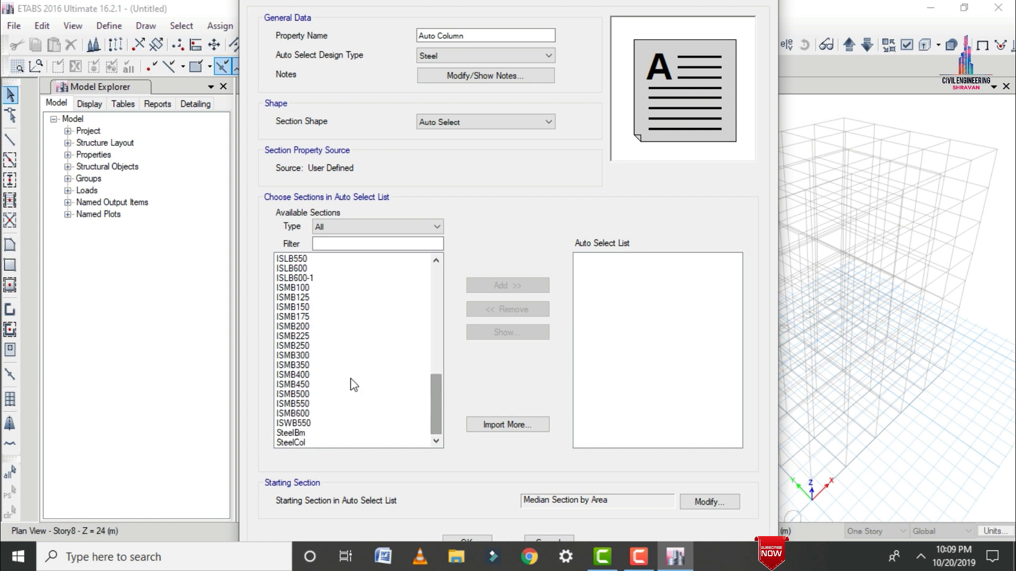
pyautogui.moveTo(297, 355); pyautogui.dragTo(312, 421)
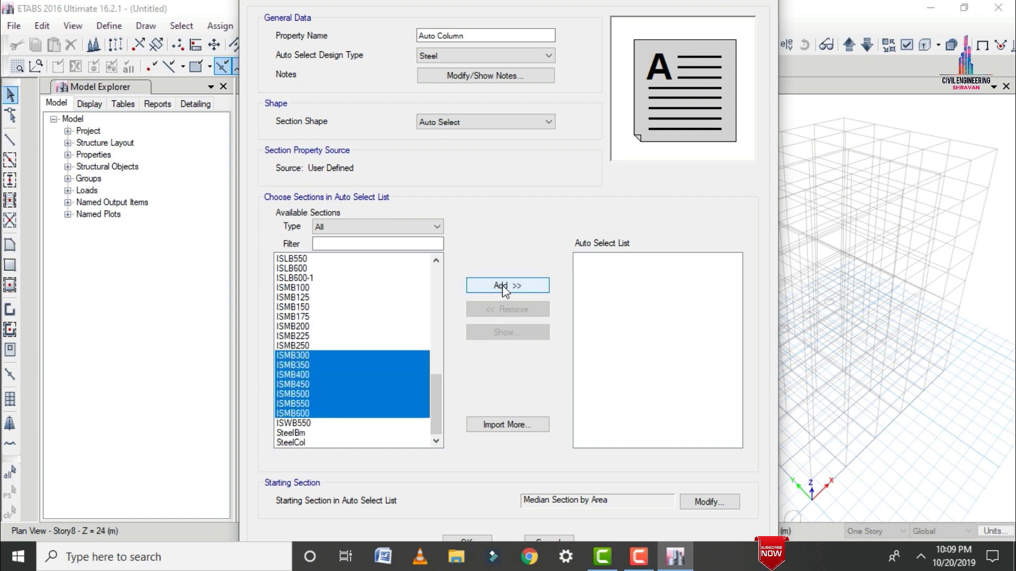
pyautogui.click(501, 286)
pyautogui.click(475, 538)
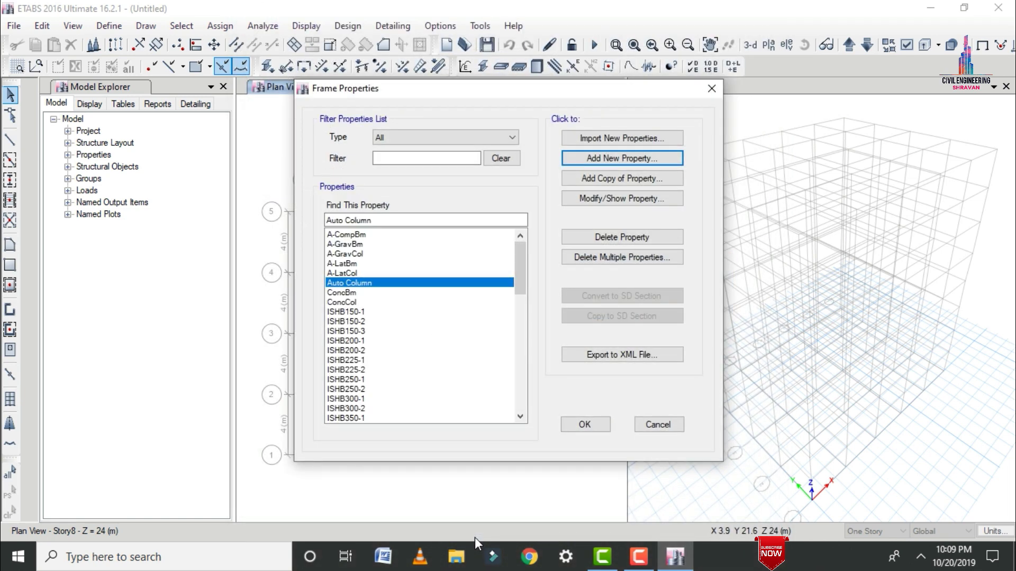
# Start another auto select list frame property and name it Auto Beam.
pyautogui.click(610, 159)
pyautogui.press('Escape')
pyautogui.press('Return')
pyautogui.click(511, 108)
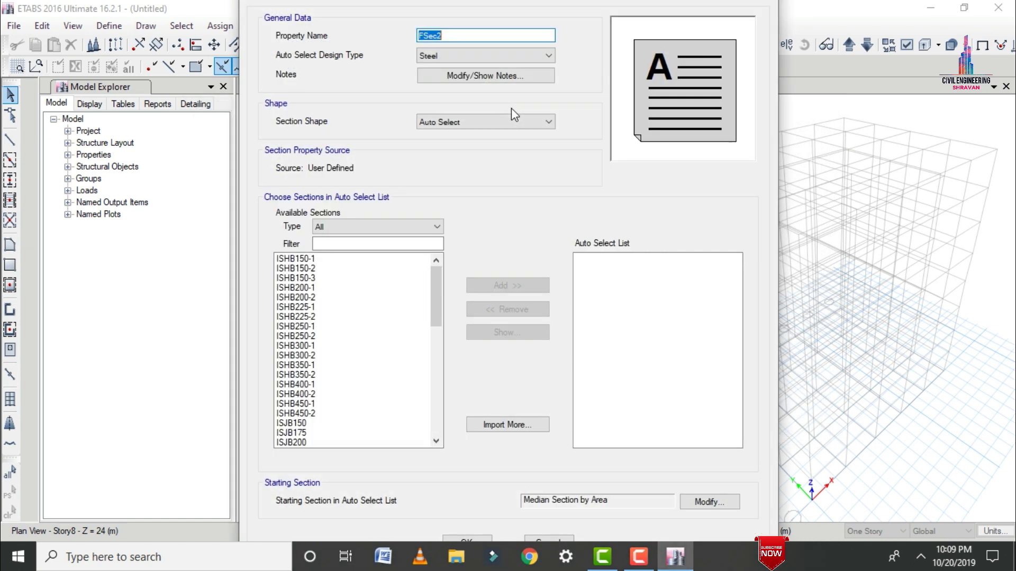
pyautogui.write('Aut')
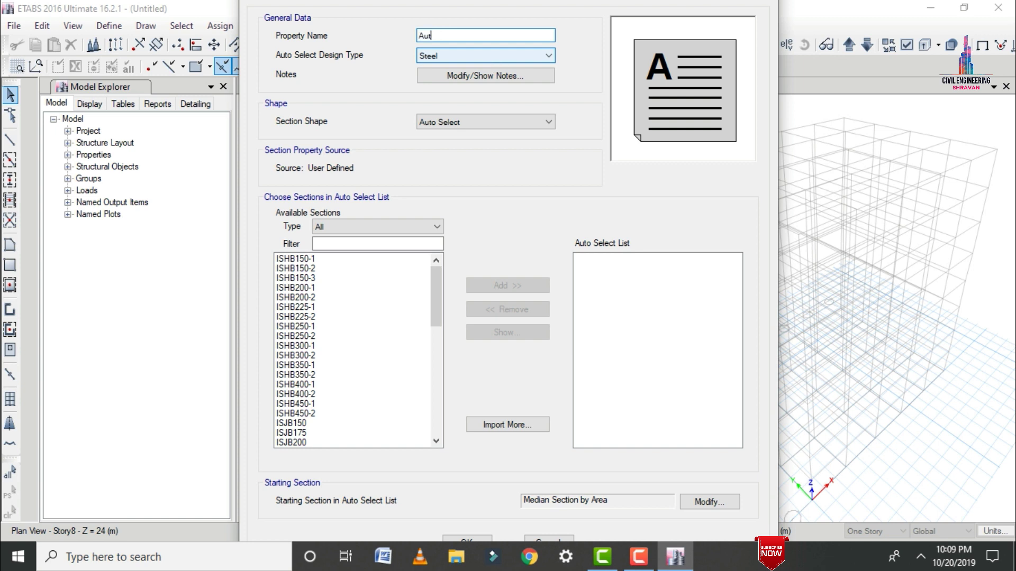
pyautogui.write('o Beam')
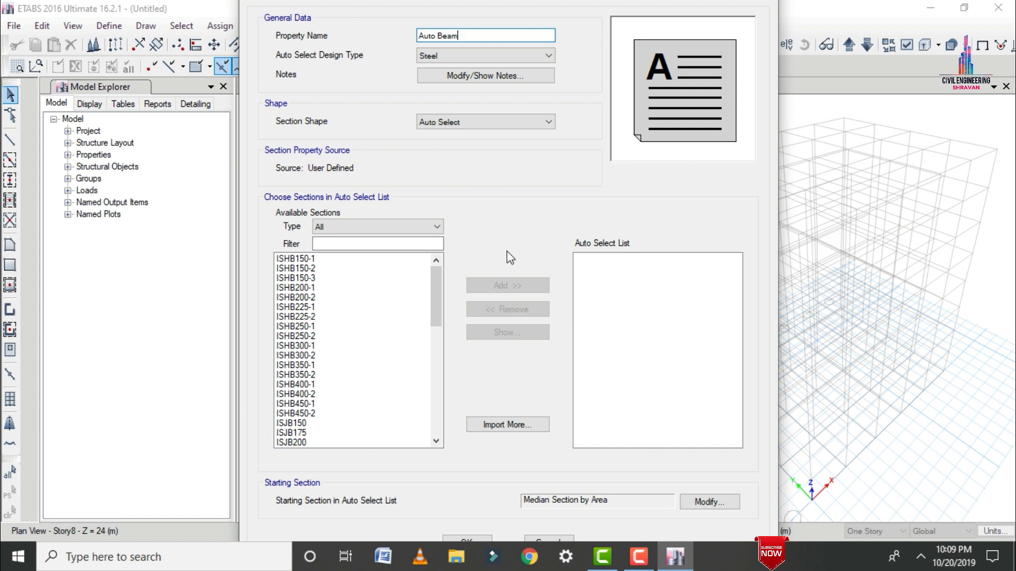
# Add sections ISLB125 through ISLB300 to the Auto Beam auto select list and save the property.
pyautogui.moveTo(433, 296); pyautogui.dragTo(436, 354)
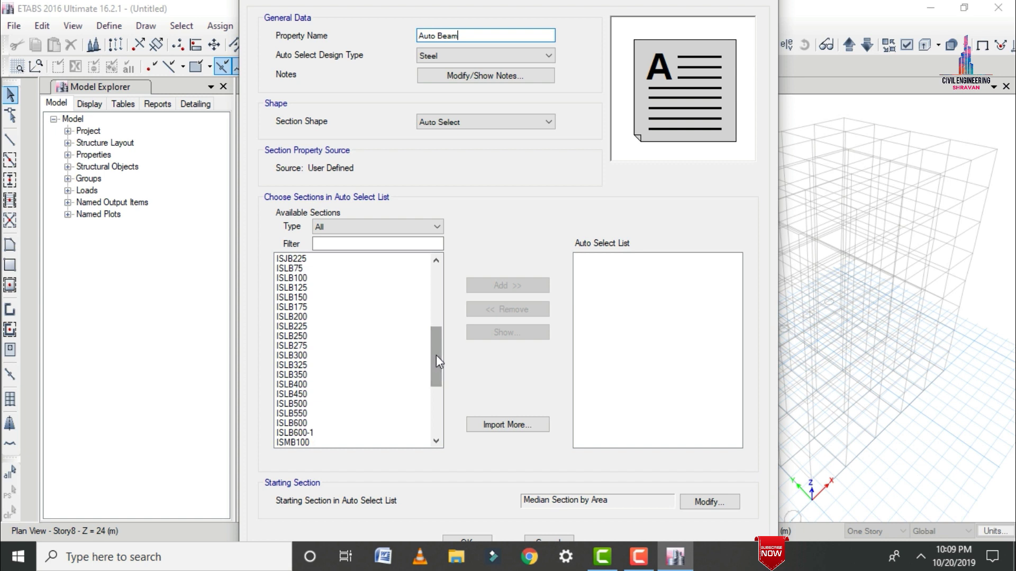
pyautogui.moveTo(299, 355); pyautogui.dragTo(297, 290)
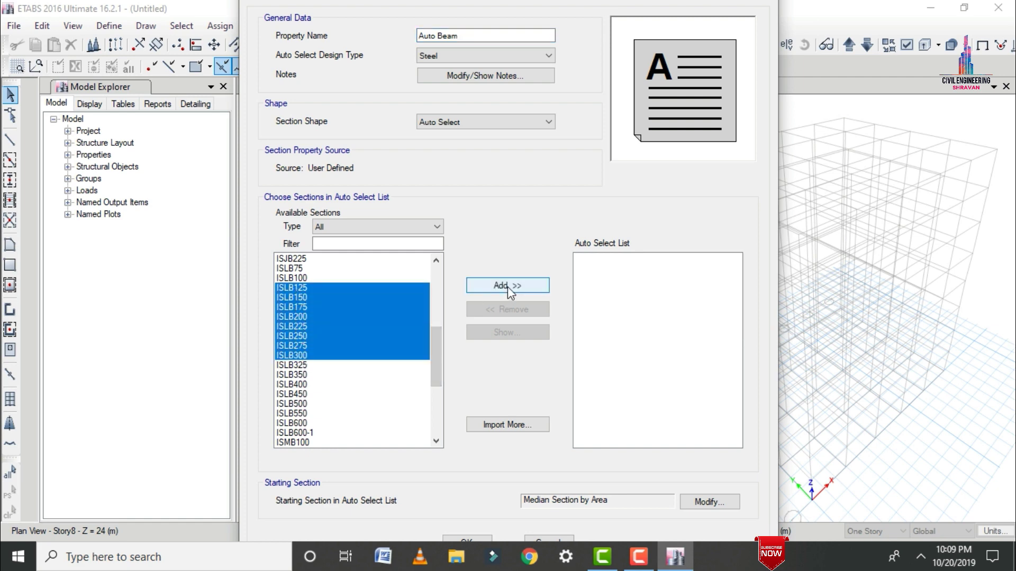
pyautogui.click(508, 286)
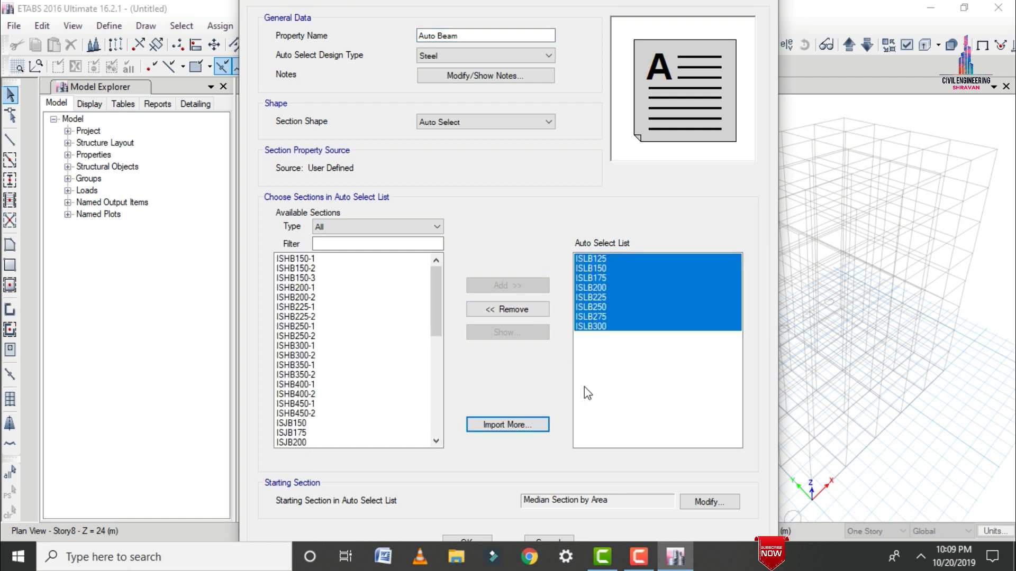
pyautogui.click(459, 540)
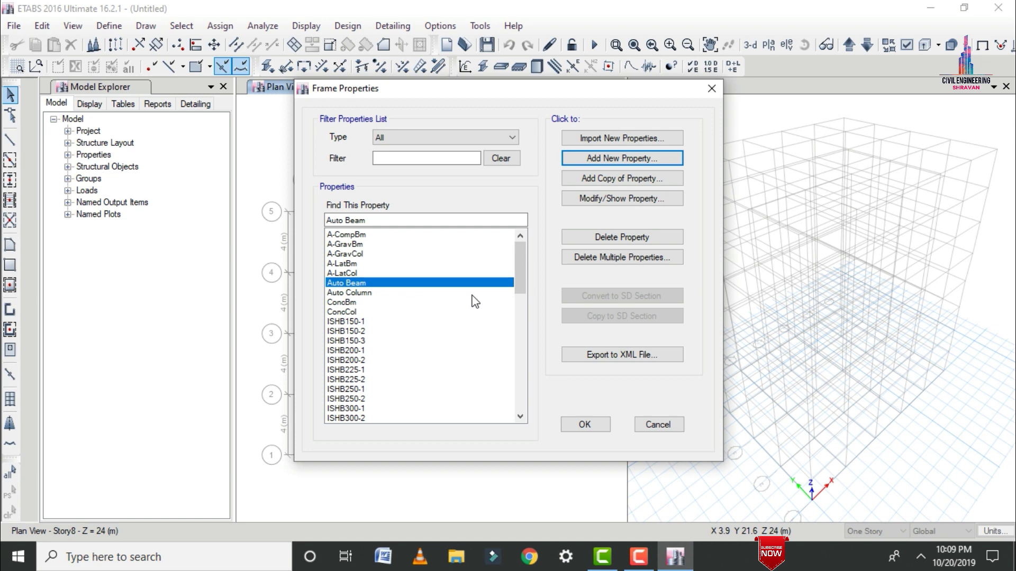
# Start another auto select list frame property and name it Secoundary.
pyautogui.click(611, 157)
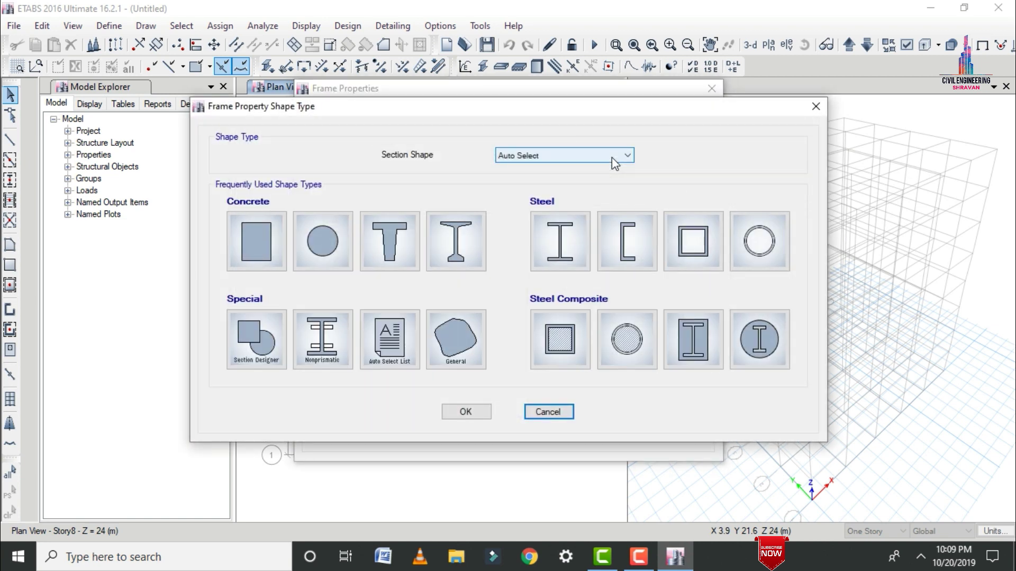
pyautogui.click(614, 157)
pyautogui.click(614, 157)
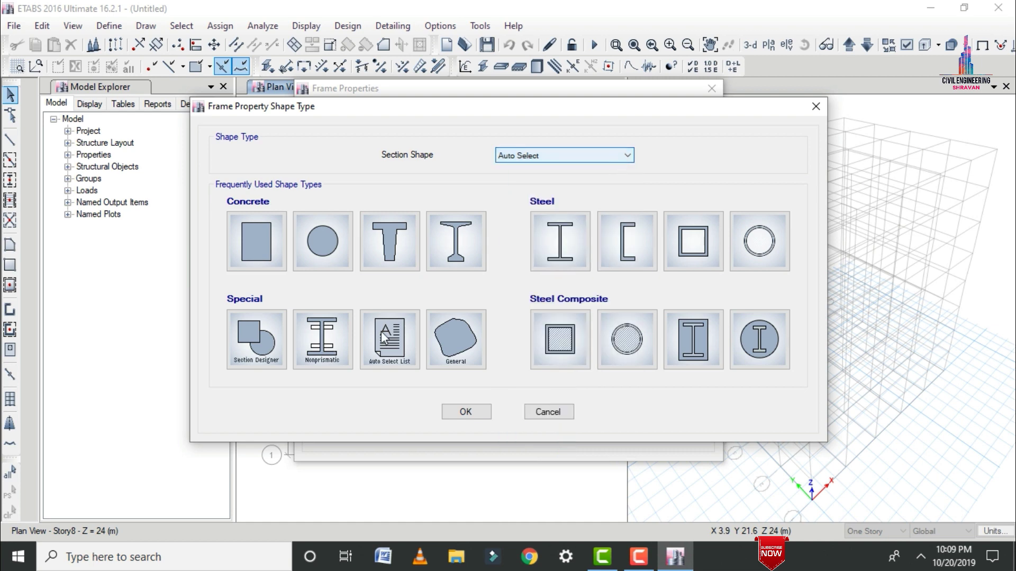
pyautogui.click(381, 336)
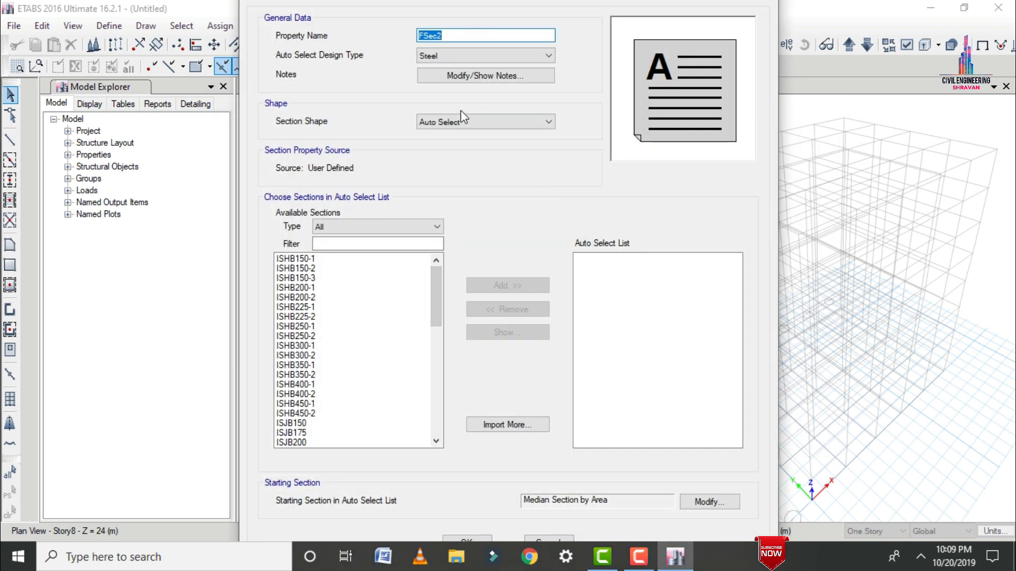
pyautogui.write('Secoundary')
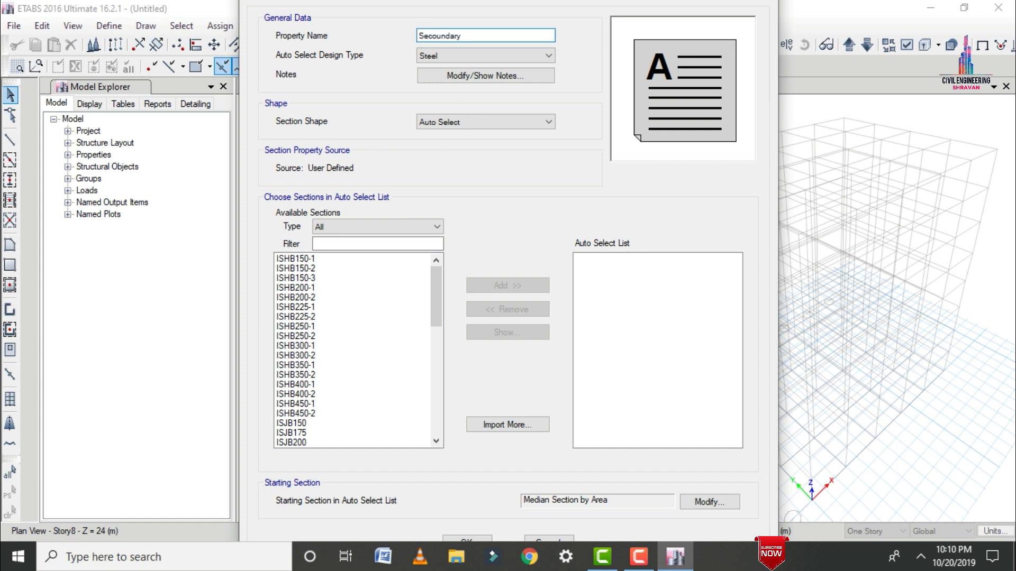
# Add sections ISLB100 through ISLB250 to the Secoundary auto select list, save the property and accept the frame properties.
pyautogui.moveTo(438, 291); pyautogui.dragTo(447, 337)
pyautogui.click(299, 327)
pyautogui.keyDown('shift'); pyautogui.click(305, 337); pyautogui.keyUp('shift')
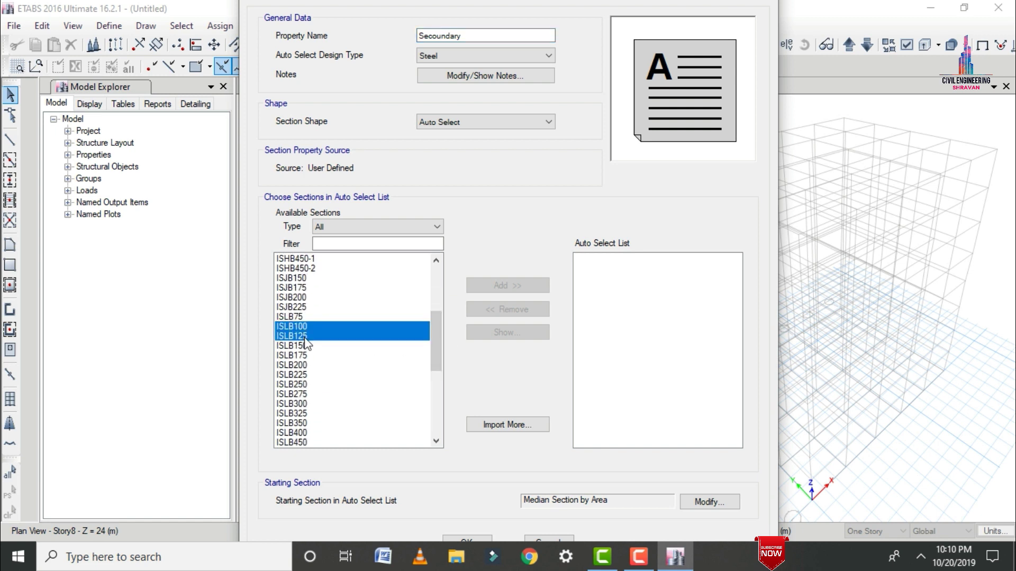
pyautogui.moveTo(305, 339); pyautogui.dragTo(309, 362)
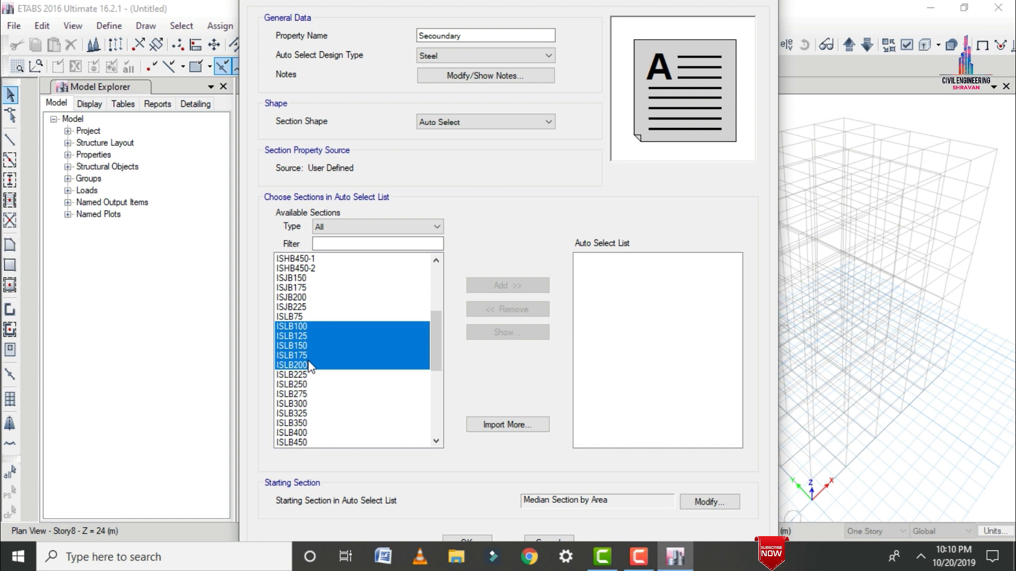
pyautogui.moveTo(310, 366); pyautogui.dragTo(311, 390)
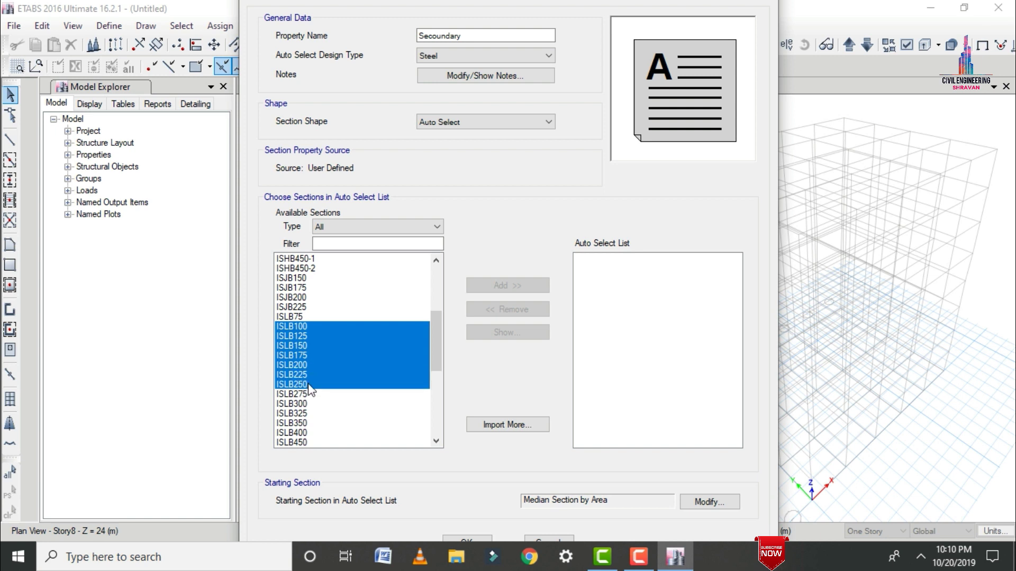
pyautogui.click(526, 285)
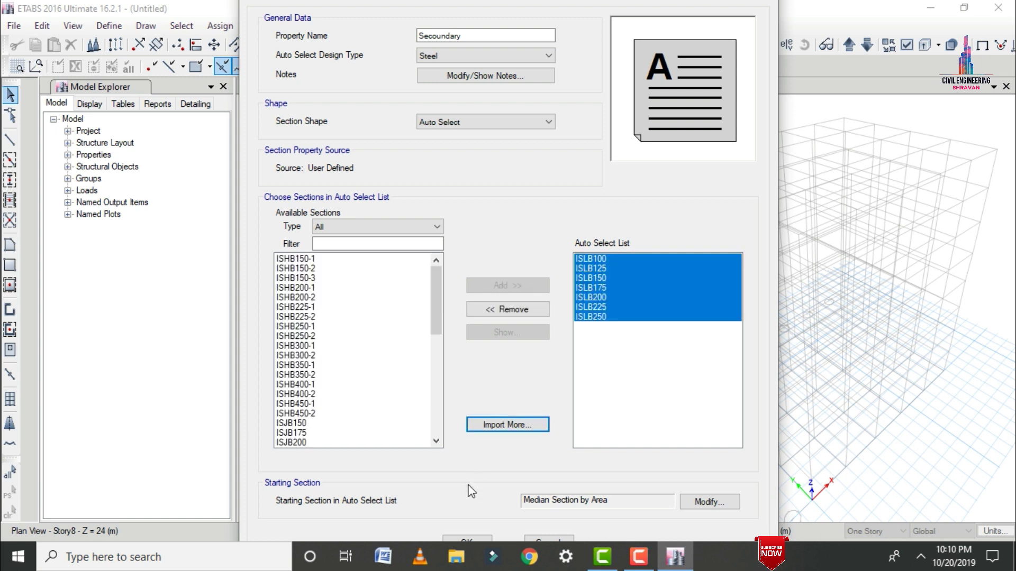
pyautogui.click(467, 539)
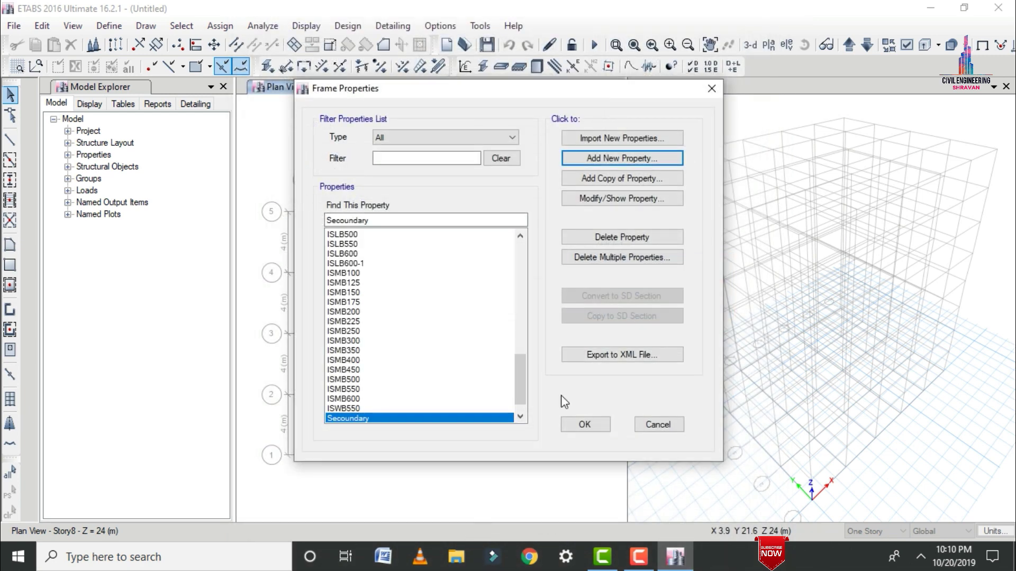
pyautogui.click(594, 426)
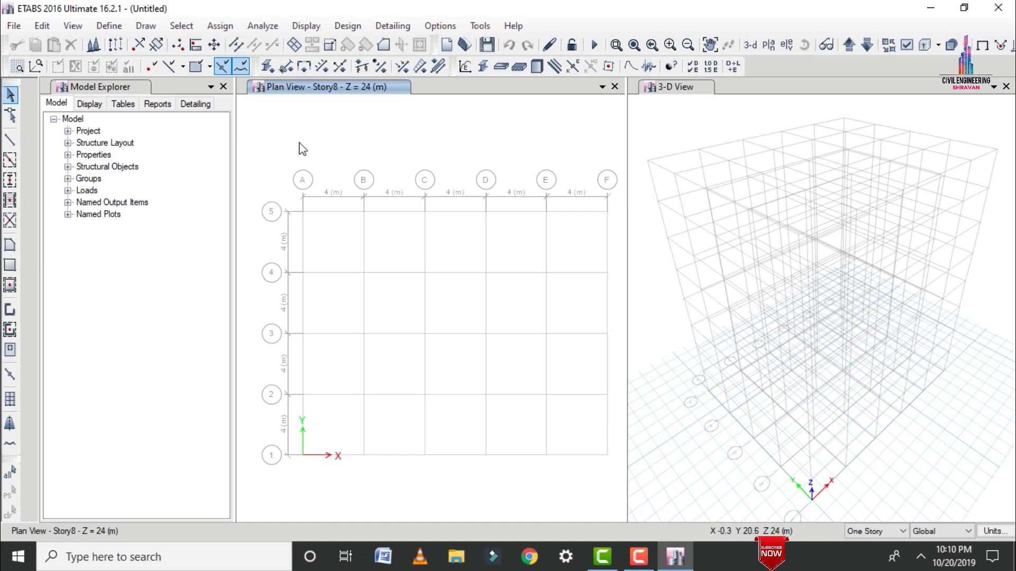
# Open the existing Deck1 deck section for modification and rename it D Slab.
pyautogui.click(114, 27)
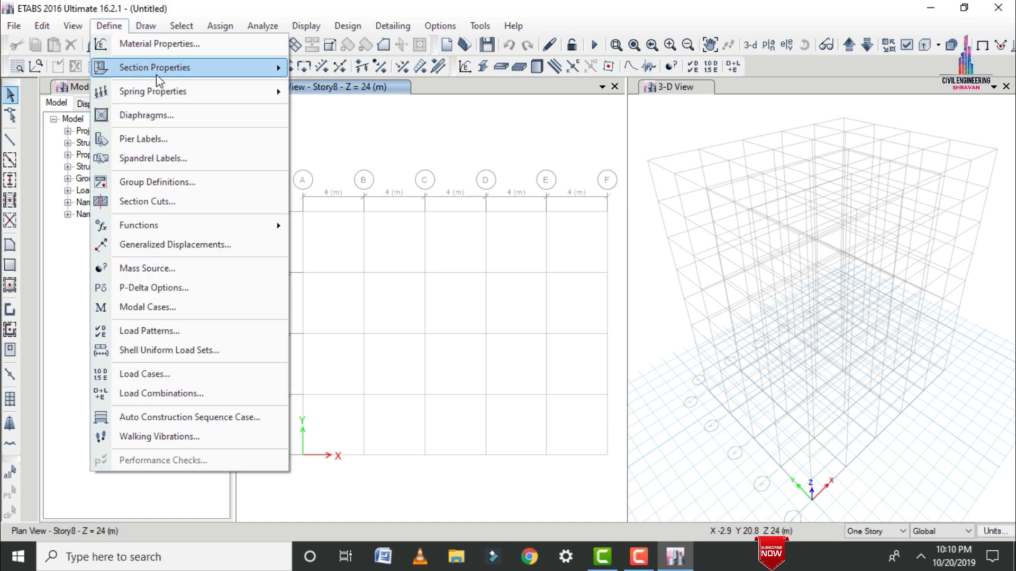
pyautogui.moveTo(160, 67)
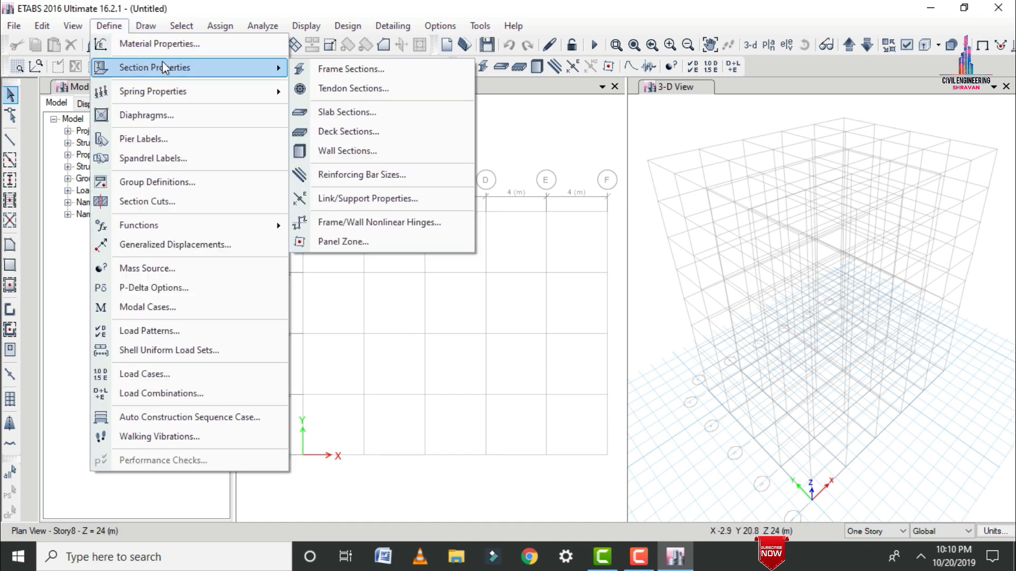
pyautogui.click(372, 130)
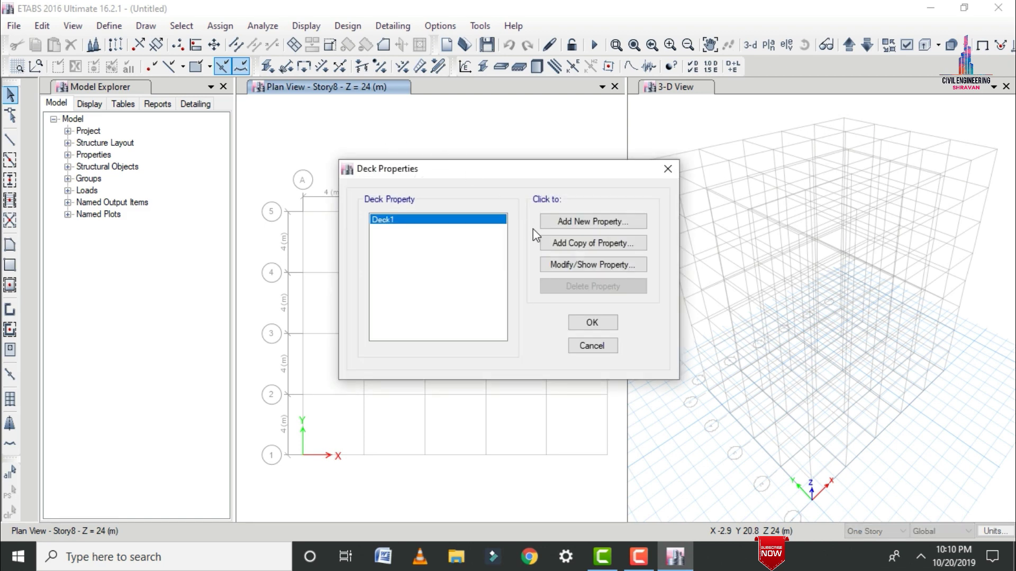
pyautogui.click(548, 268)
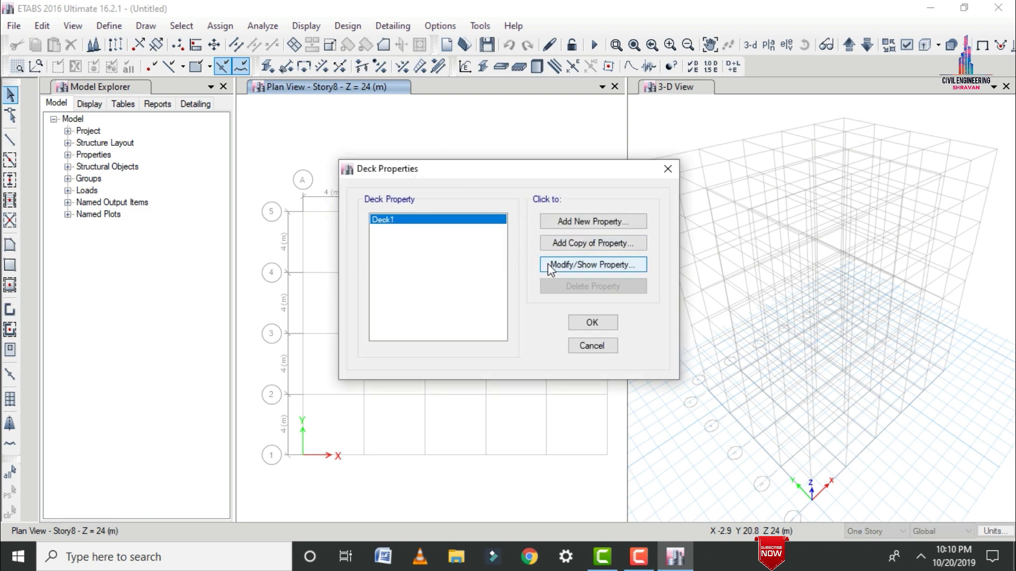
pyautogui.moveTo(543, 80); pyautogui.dragTo(484, 80)
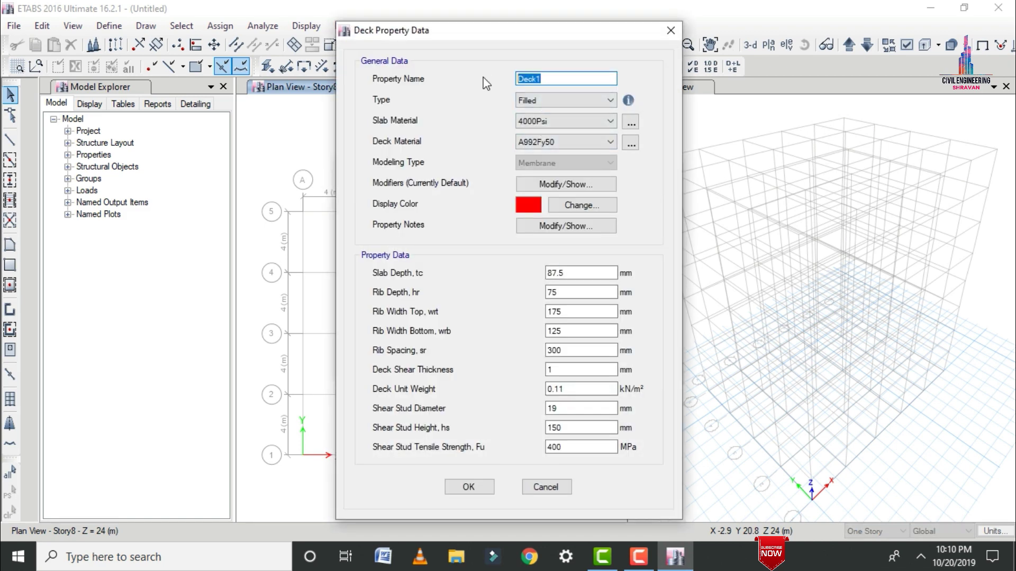
pyautogui.write('D Slab')
# Set both the deck material and the slab material of D Slab to M25.
pyautogui.click(535, 144)
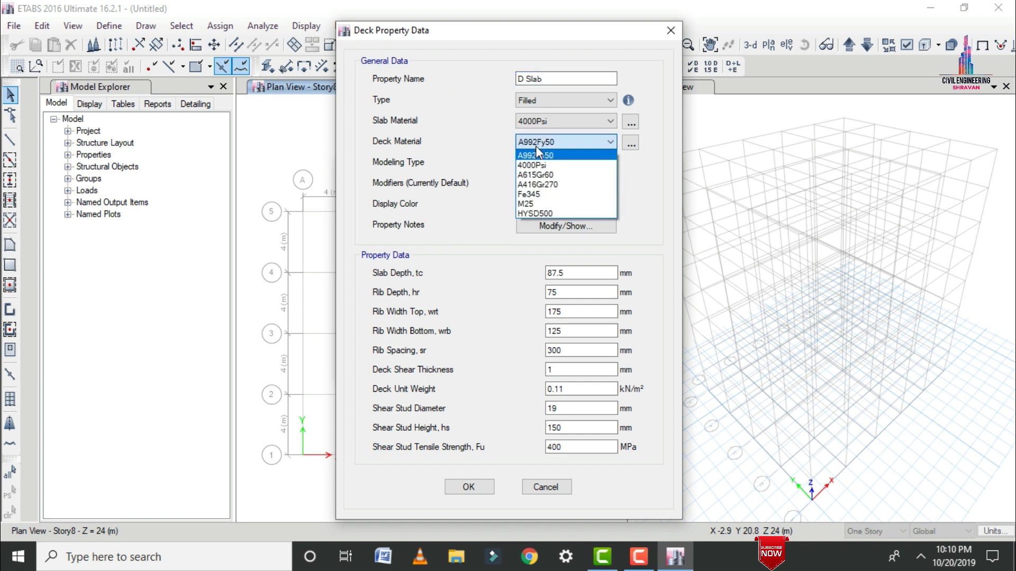
pyautogui.click(547, 204)
pyautogui.click(559, 121)
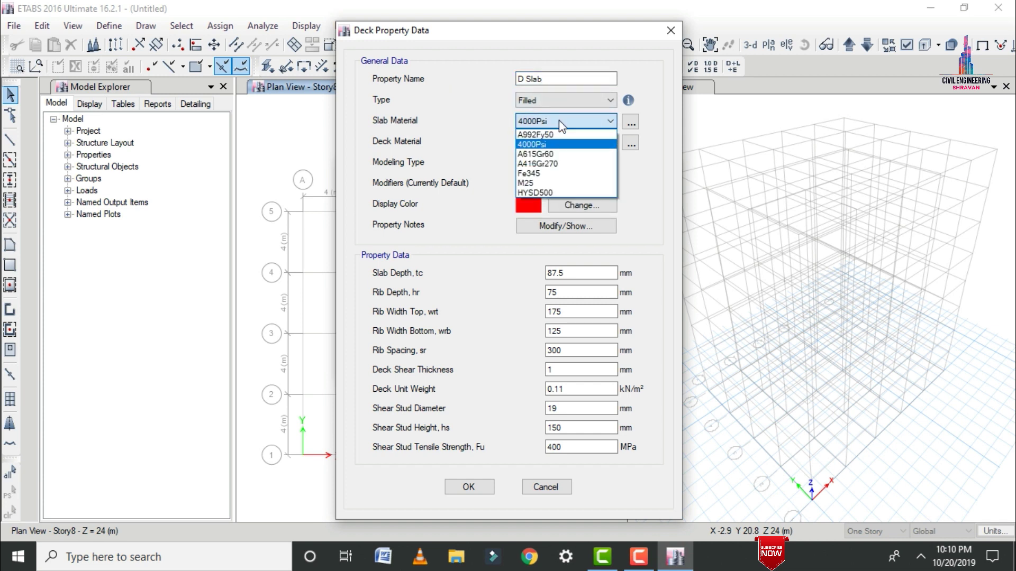
pyautogui.click(534, 183)
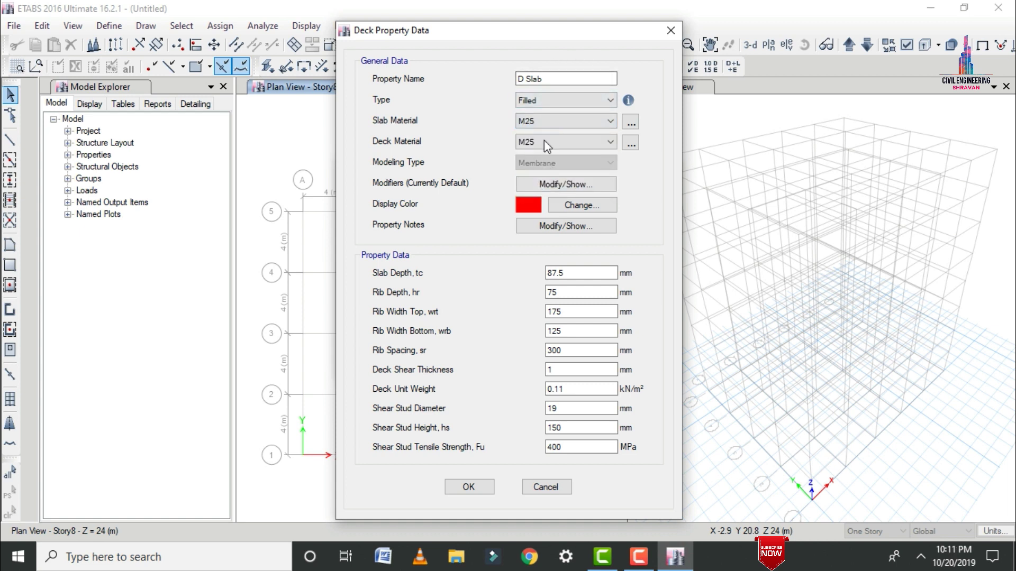
# Set the D Slab slab depth to 100 mm, then save the deck property and accept the deck properties.
pyautogui.moveTo(570, 272); pyautogui.dragTo(509, 273)
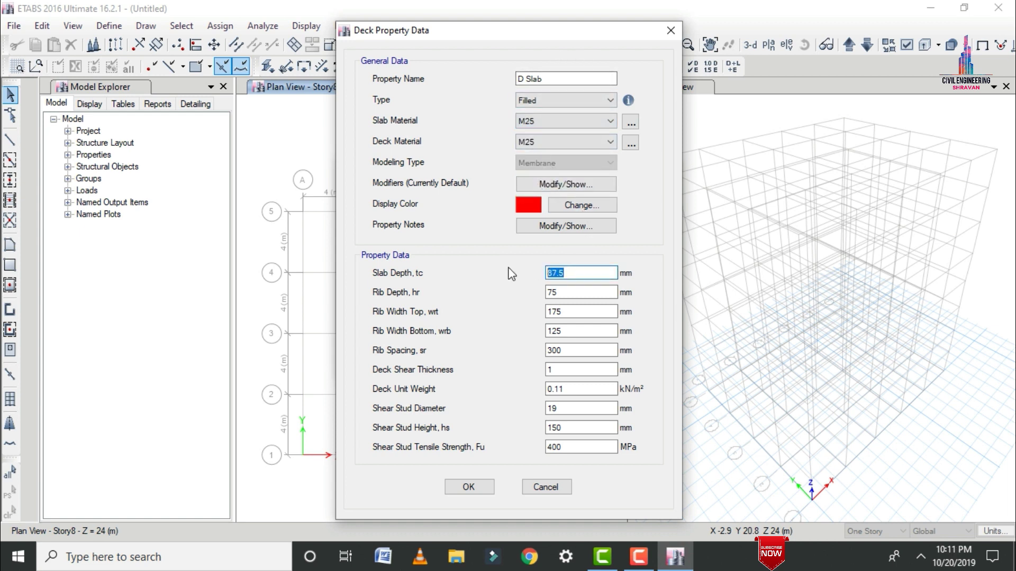
pyautogui.write('100')
pyautogui.click(459, 486)
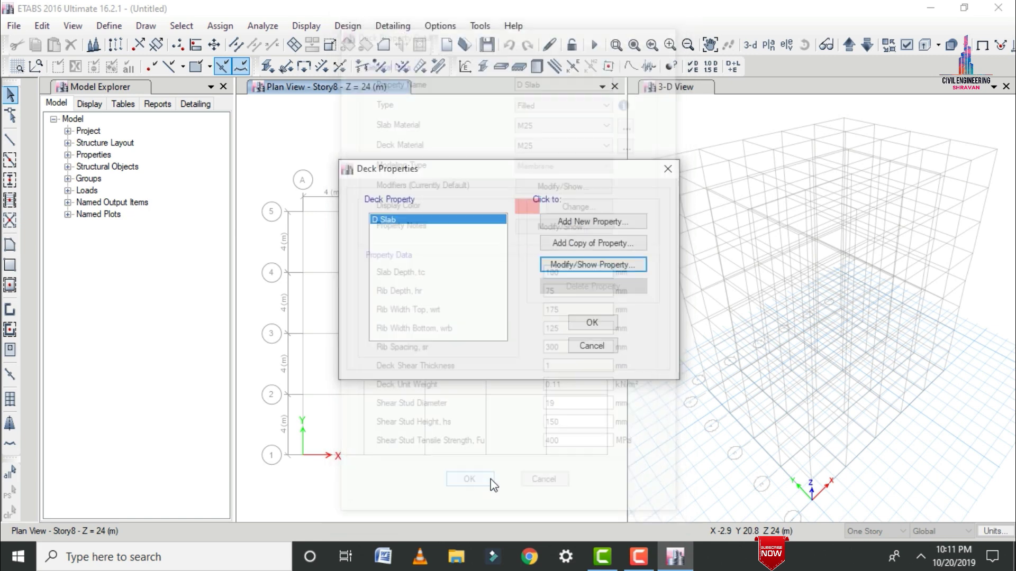
pyautogui.click(587, 323)
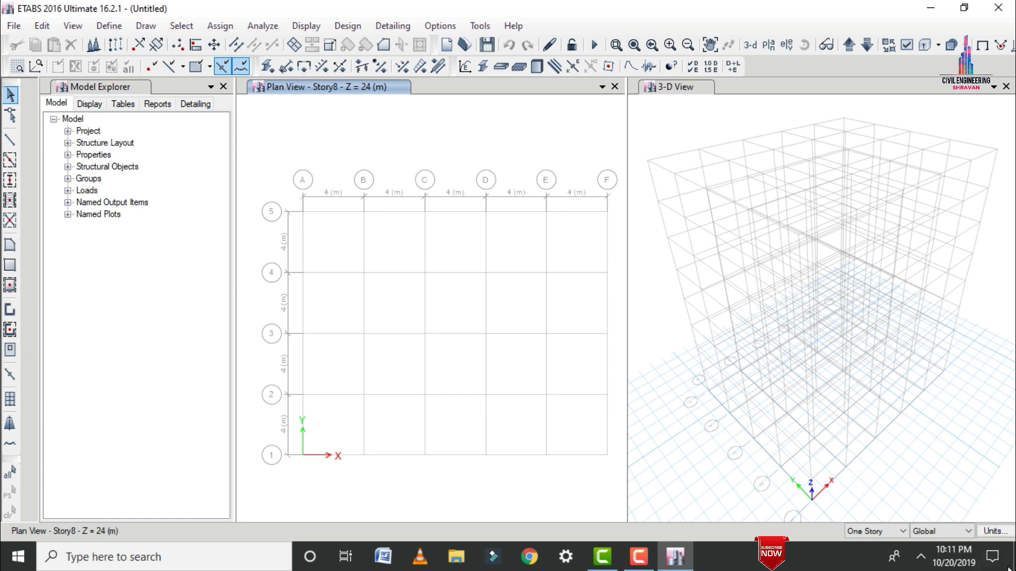
# Apply drawing to All Stories and quick draw Auto Column columns at every grid intersection in the plan.
pyautogui.click(890, 531)
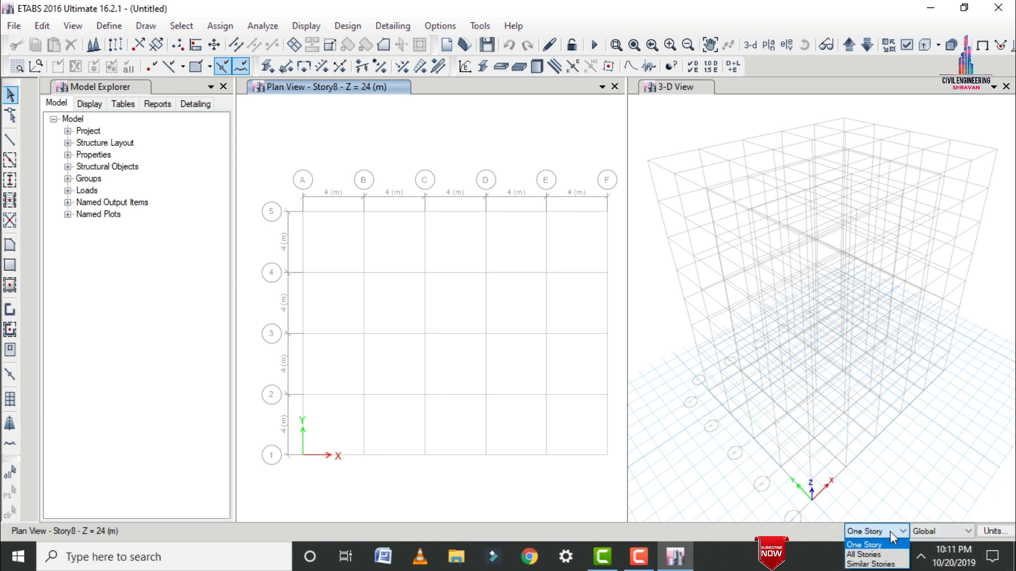
pyautogui.click(862, 554)
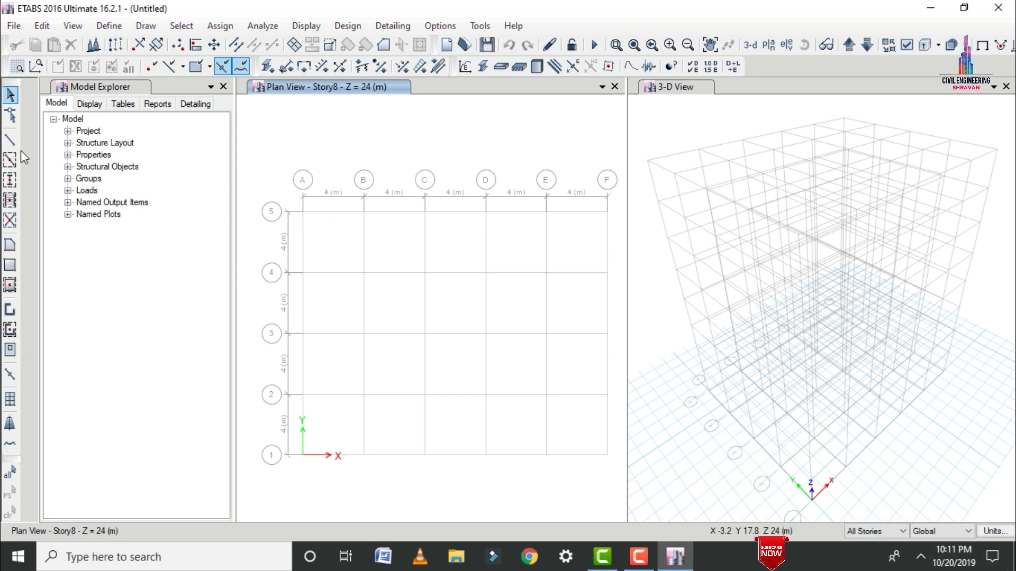
pyautogui.click(11, 184)
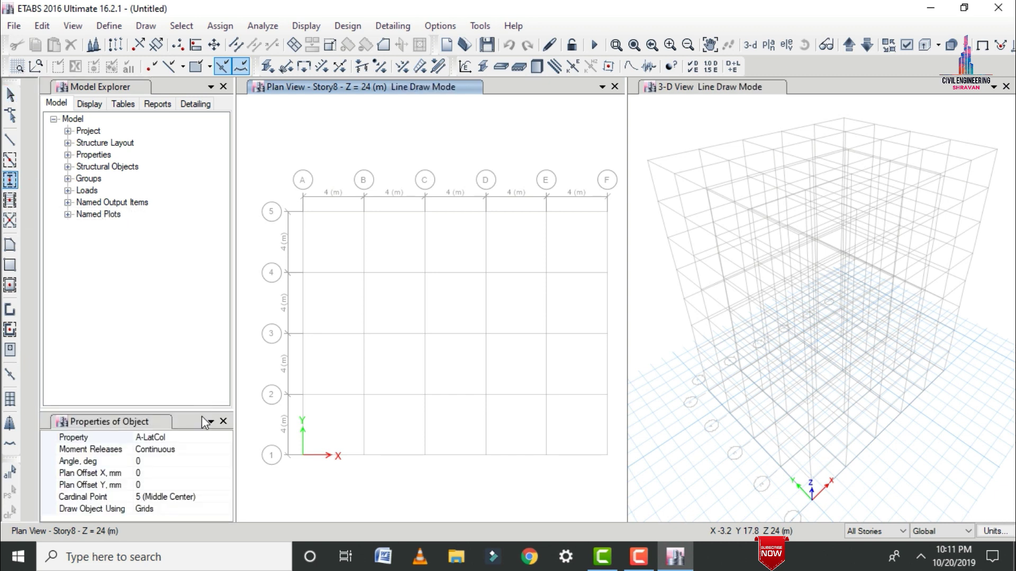
pyautogui.click(226, 438)
pyautogui.click(226, 438)
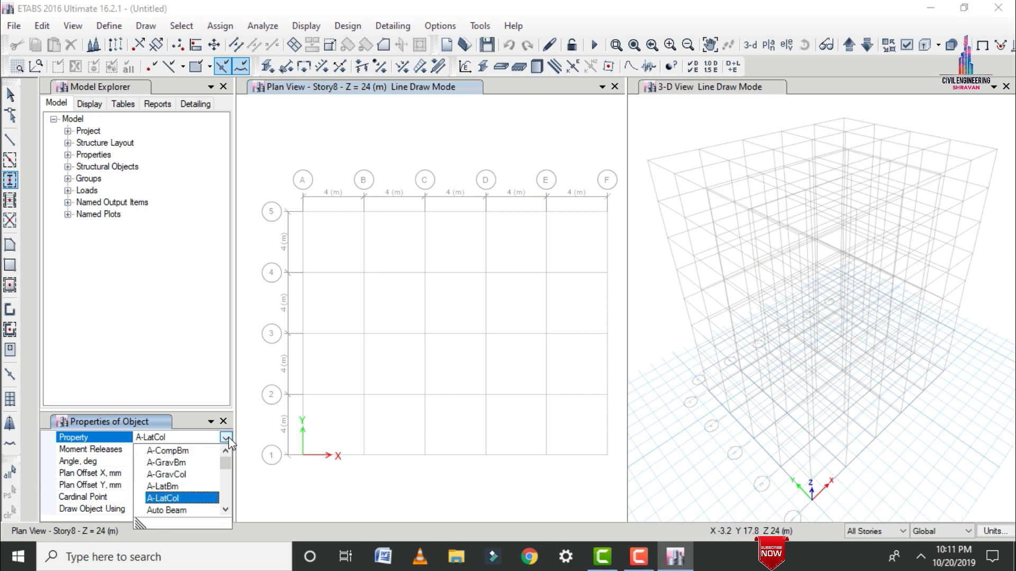
pyautogui.click(226, 509)
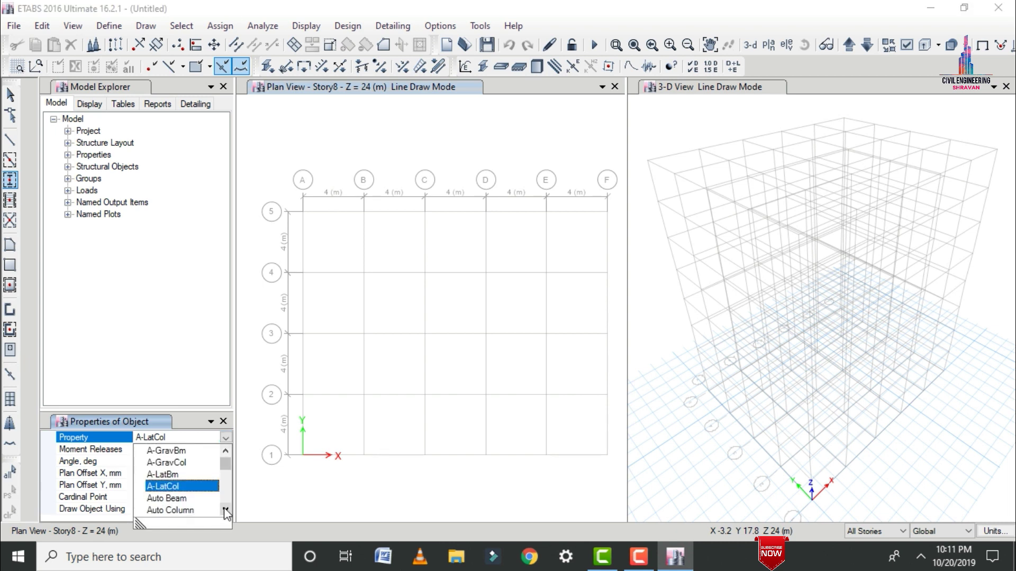
pyautogui.click(189, 510)
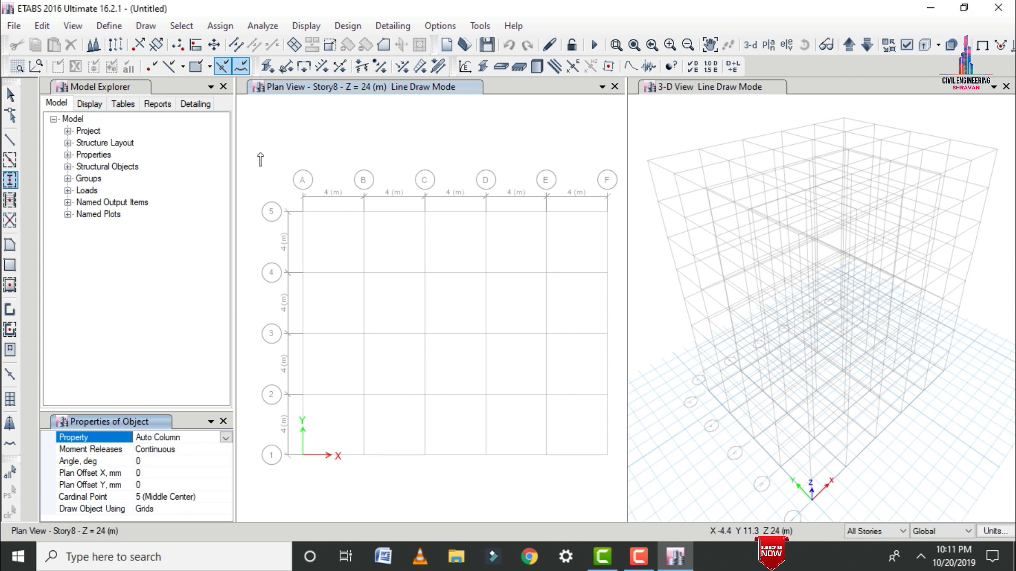
pyautogui.moveTo(273, 190)
pyautogui.mouseDown()
pyautogui.moveTo(381, 229)
pyautogui.moveTo(494, 357)
pyautogui.moveTo(606, 434)
pyautogui.moveTo(619, 474)
pyautogui.mouseUp()
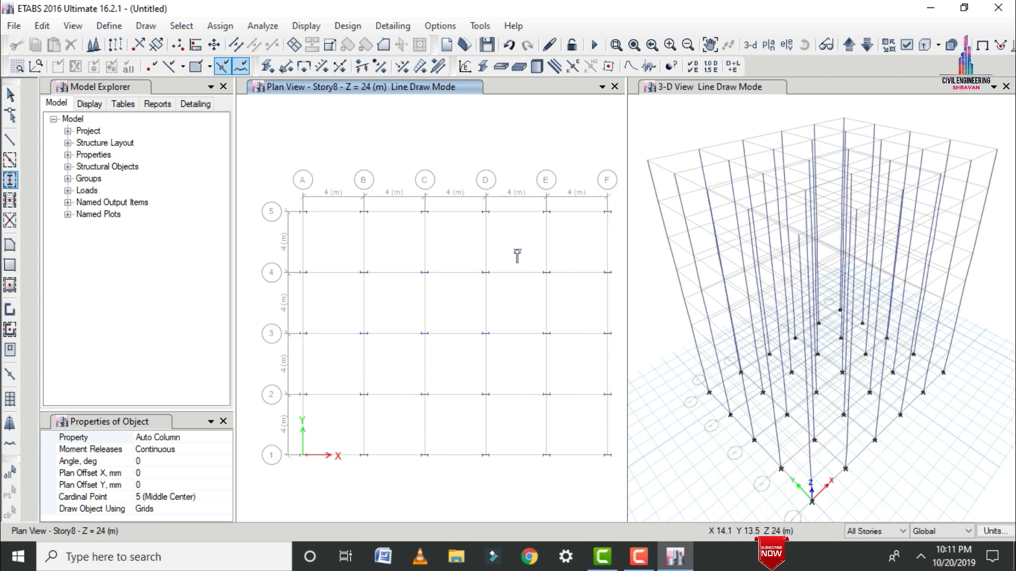
# Quick draw Auto Beam frame beams along all grid lines of the plan on all stories.
pyautogui.click(11, 159)
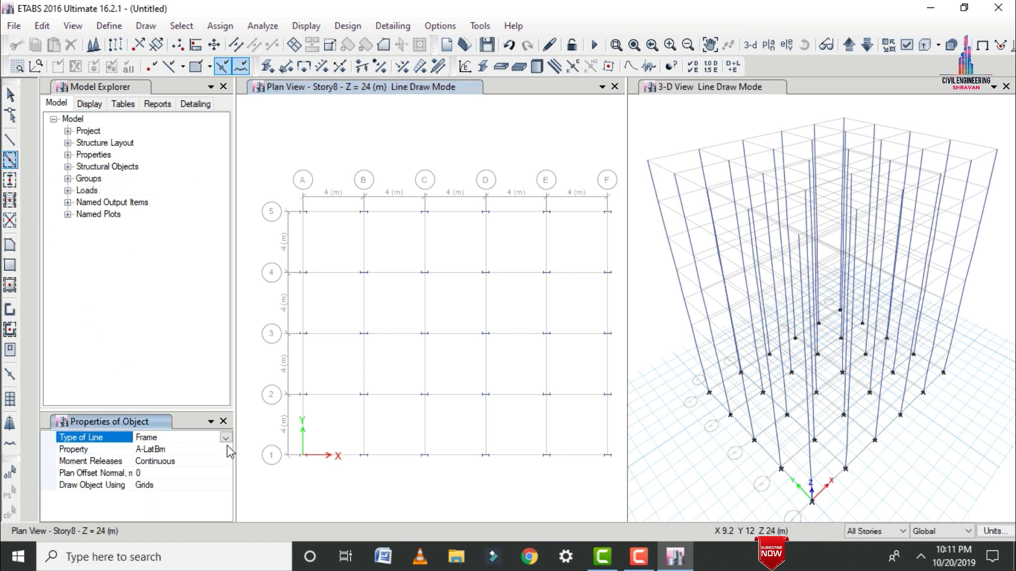
pyautogui.click(227, 449)
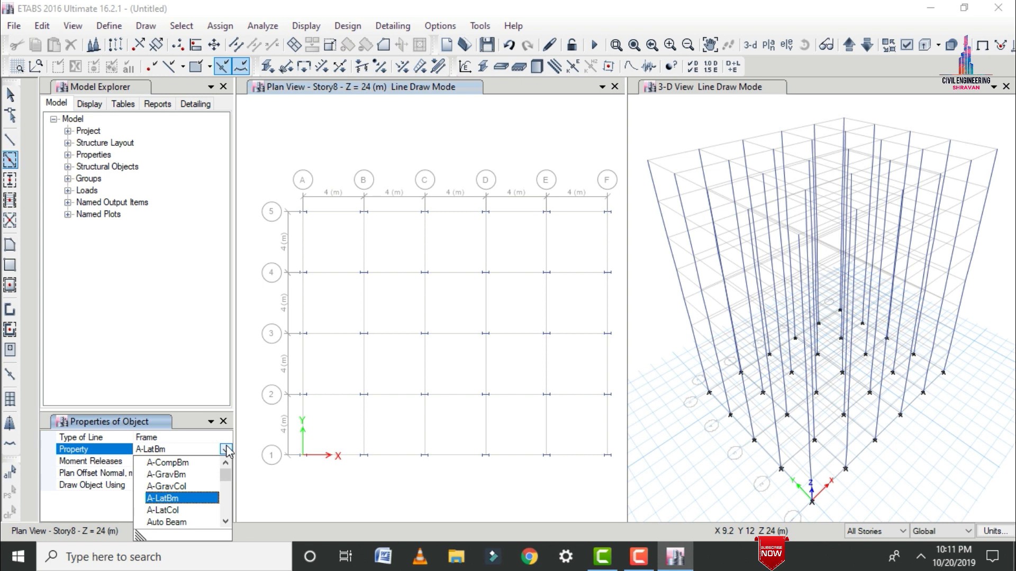
pyautogui.click(180, 522)
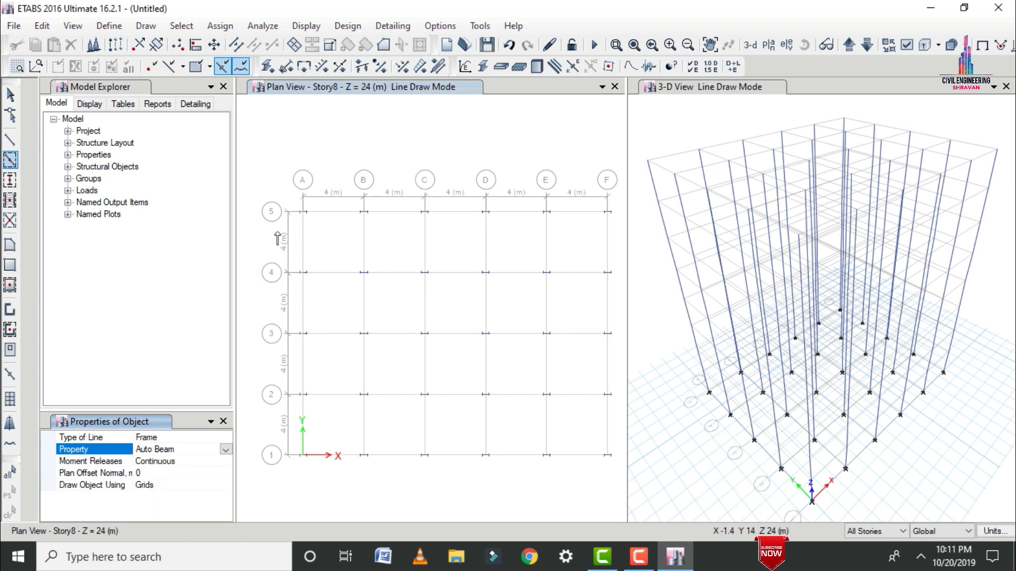
pyautogui.moveTo(278, 182)
pyautogui.mouseDown()
pyautogui.moveTo(310, 205)
pyautogui.moveTo(476, 405)
pyautogui.moveTo(587, 445)
pyautogui.moveTo(623, 481)
pyautogui.mouseUp()
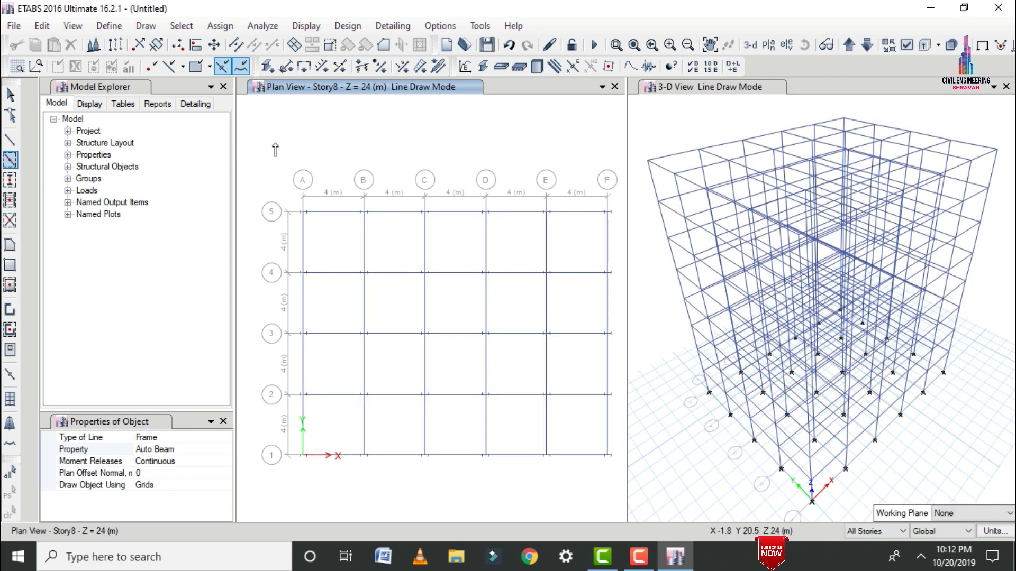
# Quick draw Secoundary pinned secondary beams in every bay of the plan, three per bay and parallel to Y, on all stories.
pyautogui.click(12, 208)
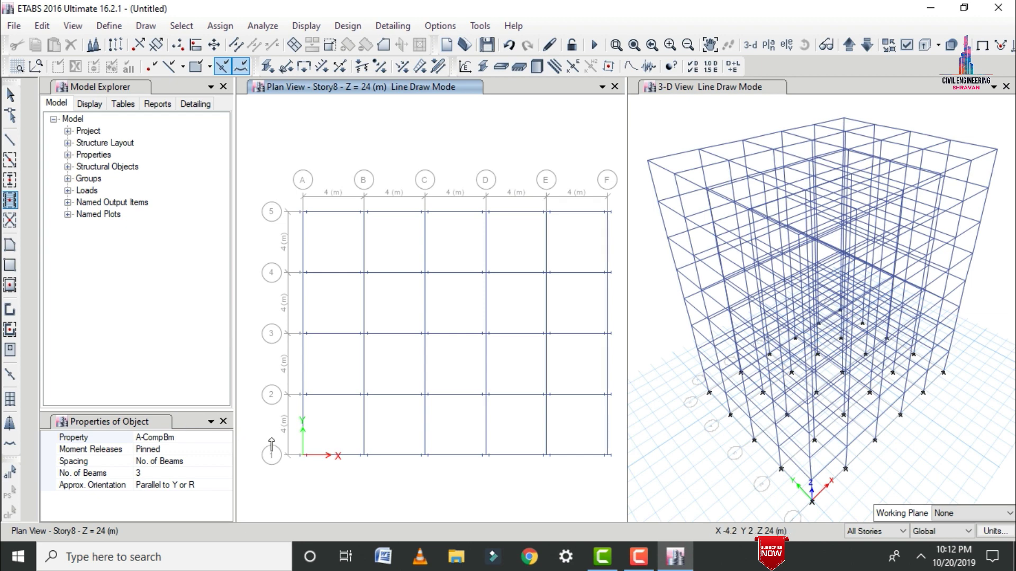
pyautogui.click(224, 438)
pyautogui.click(226, 438)
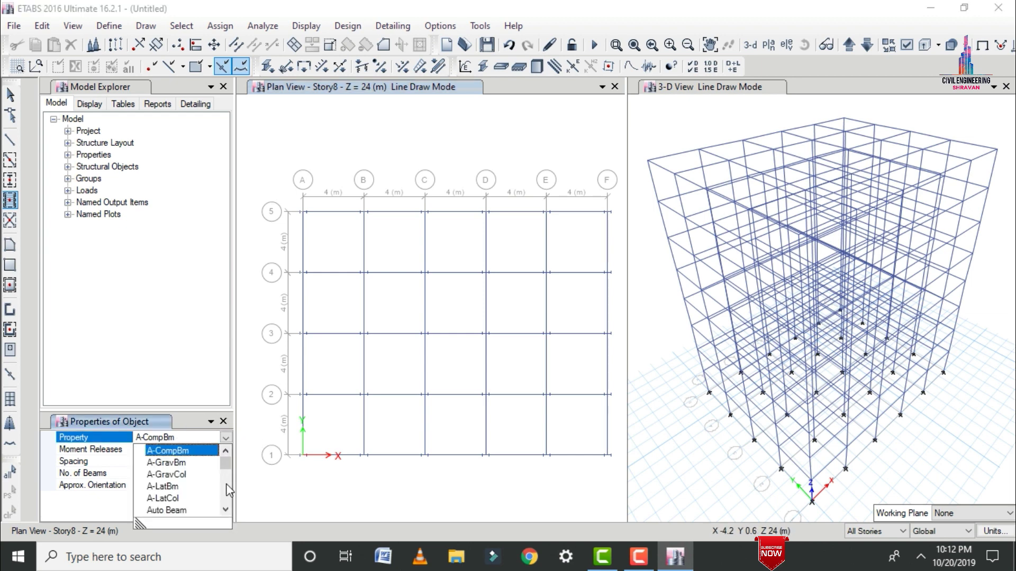
pyautogui.moveTo(227, 471); pyautogui.dragTo(230, 514)
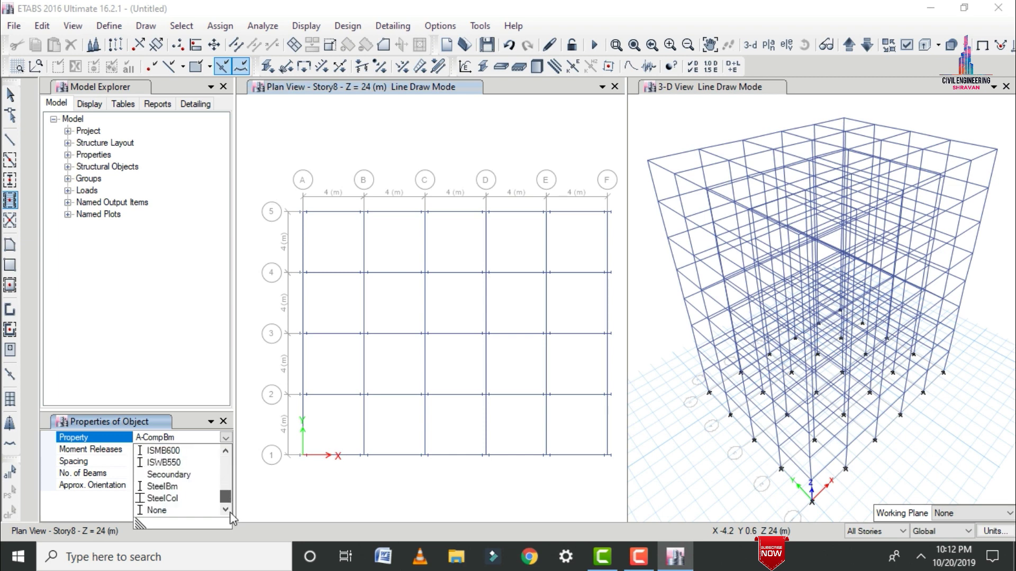
pyautogui.click(174, 474)
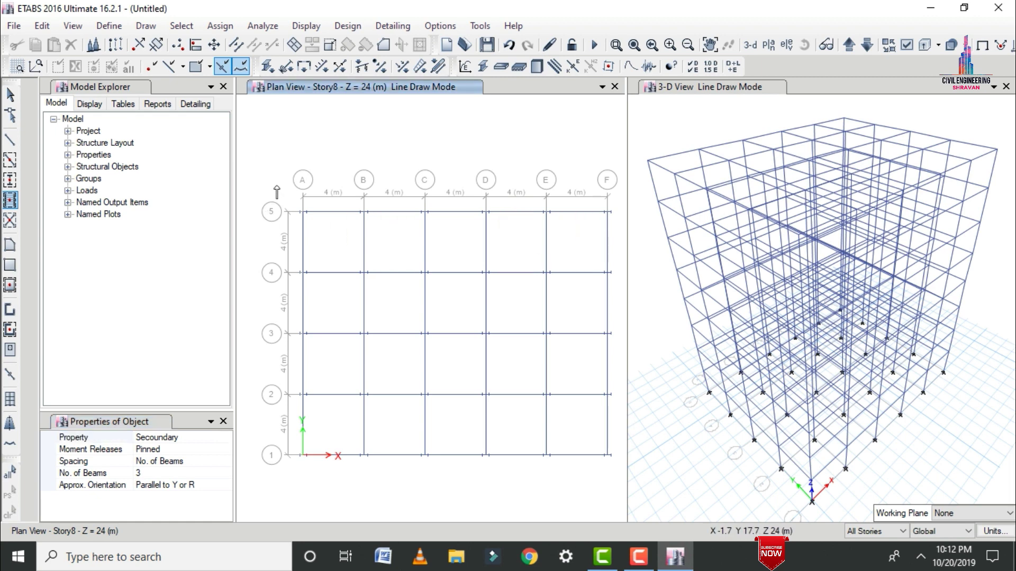
pyautogui.moveTo(276, 186)
pyautogui.mouseDown()
pyautogui.moveTo(470, 409)
pyautogui.moveTo(572, 450)
pyautogui.moveTo(610, 479)
pyautogui.mouseUp()
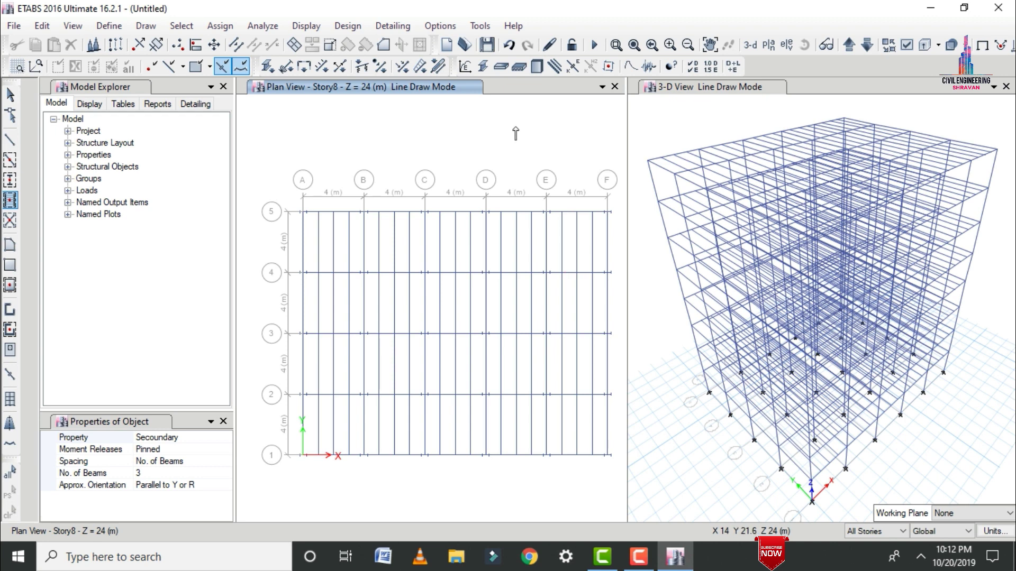
pyautogui.press('Escape')
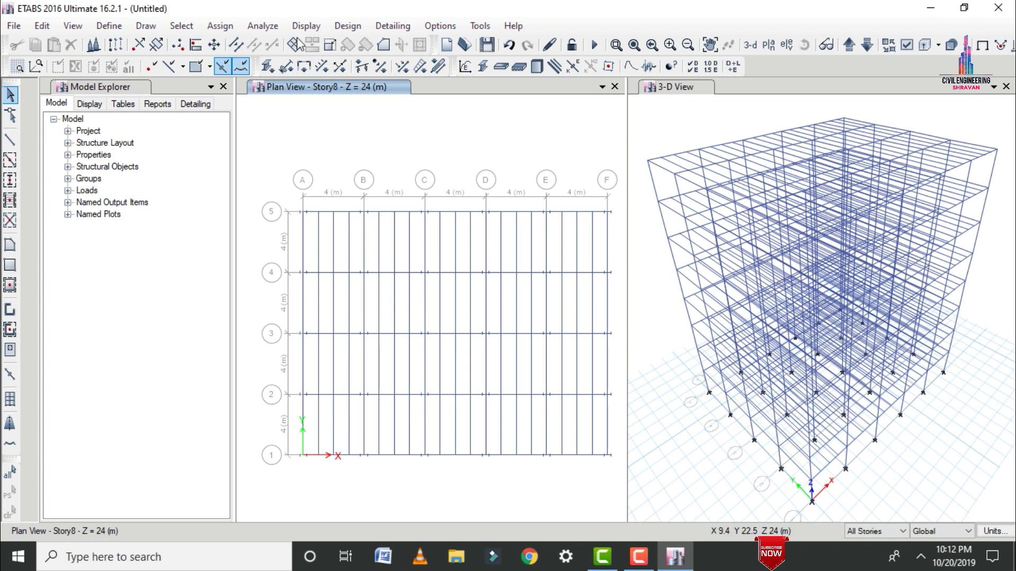
# Draw a rectangular D Slab deck over the whole plan from grid A-5 to F-1 on all stories.
pyautogui.click(7, 267)
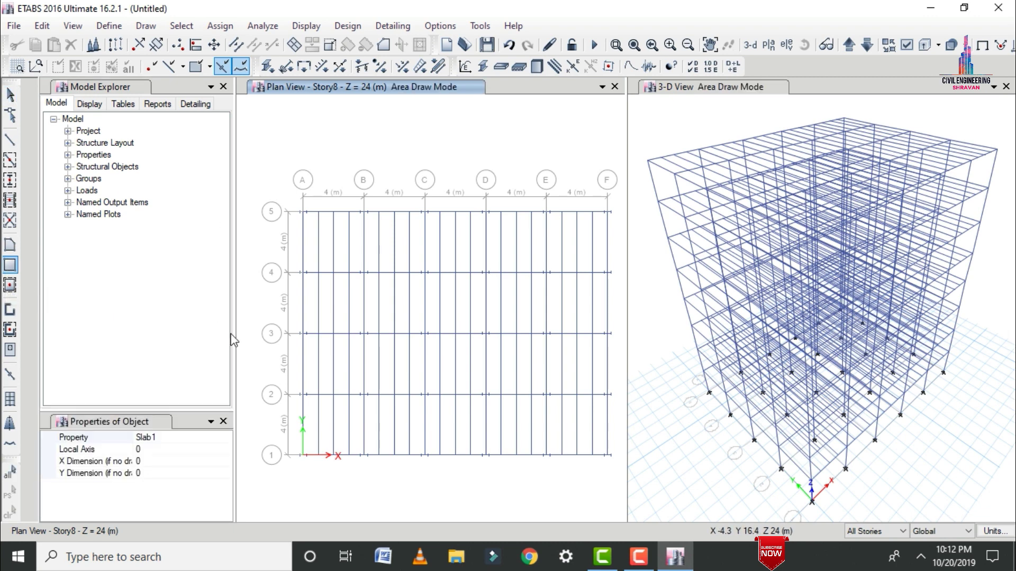
pyautogui.click(159, 437)
pyautogui.click(154, 450)
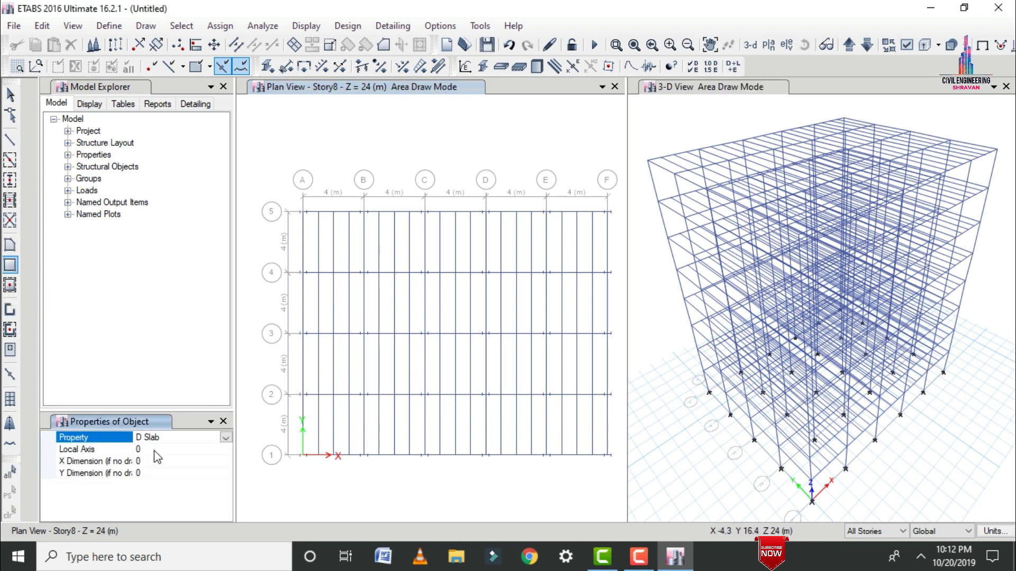
pyautogui.click(302, 212)
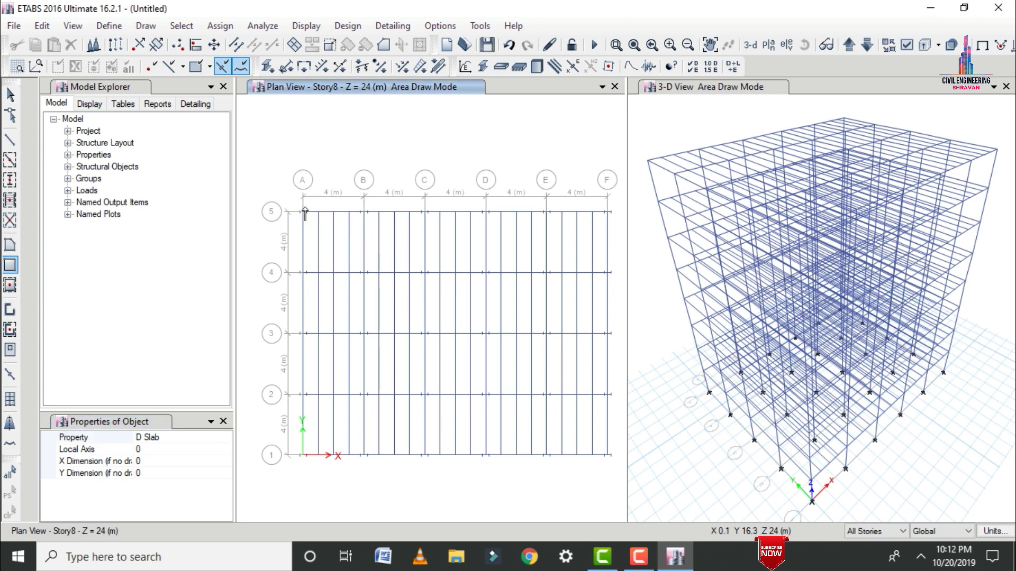
pyautogui.moveTo(304, 217); pyautogui.dragTo(607, 455)
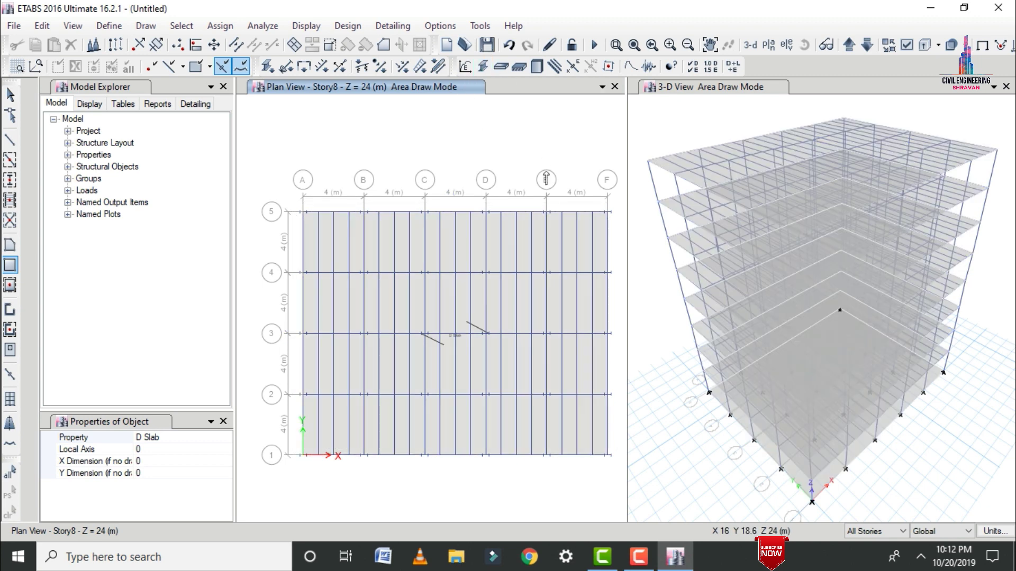
pyautogui.press('Escape')
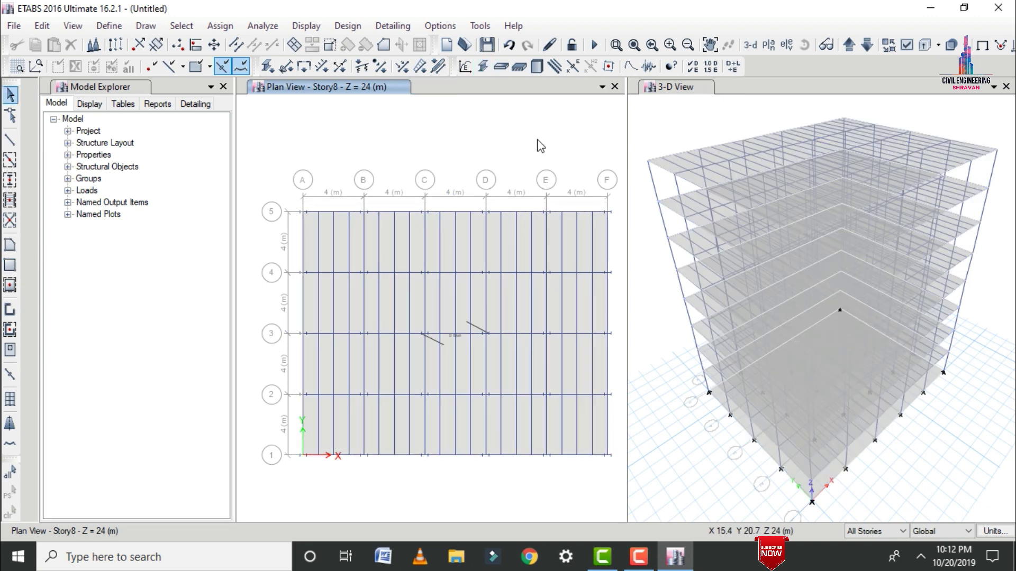
# Show the Base plan, restrict editing to One Story, and delete the deck slab at the base.
pyautogui.click(849, 44)
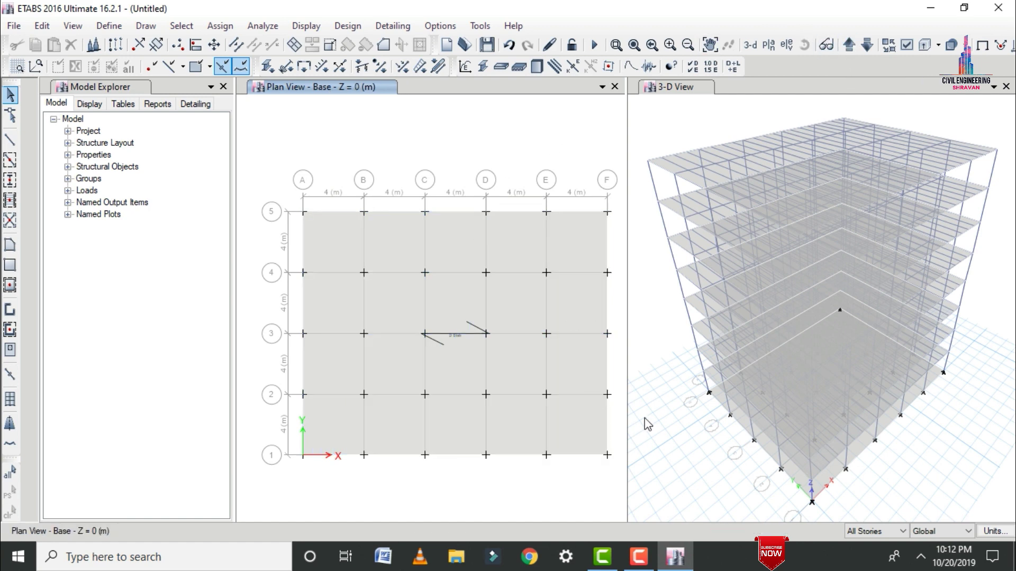
pyautogui.click(853, 533)
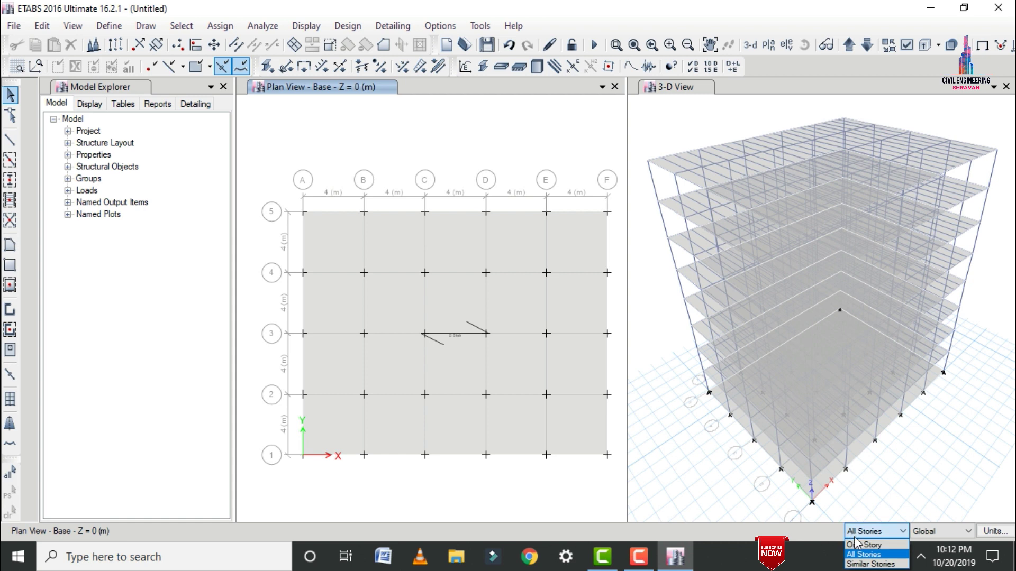
pyautogui.click(858, 545)
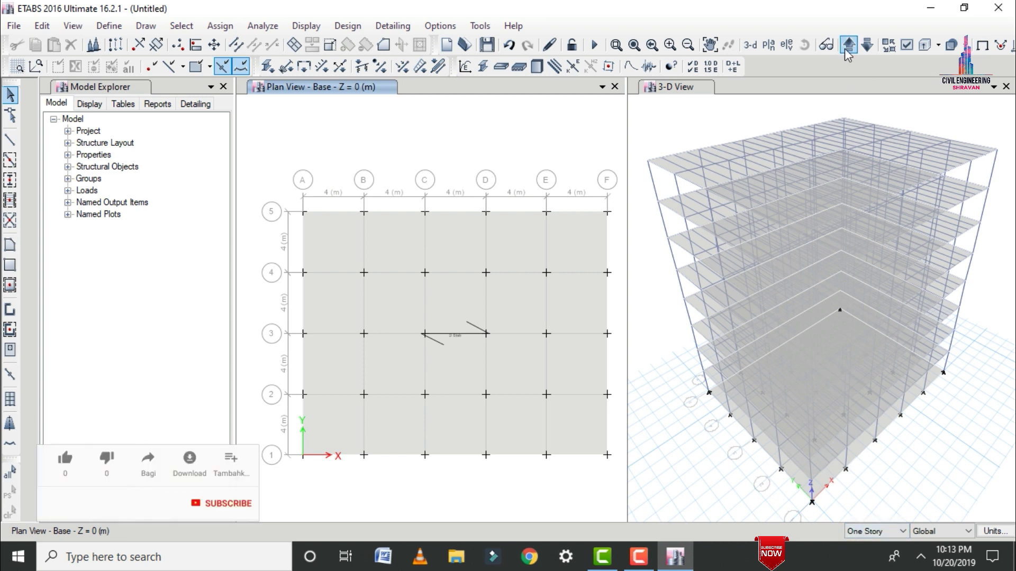
pyautogui.moveTo(266, 164); pyautogui.dragTo(614, 474)
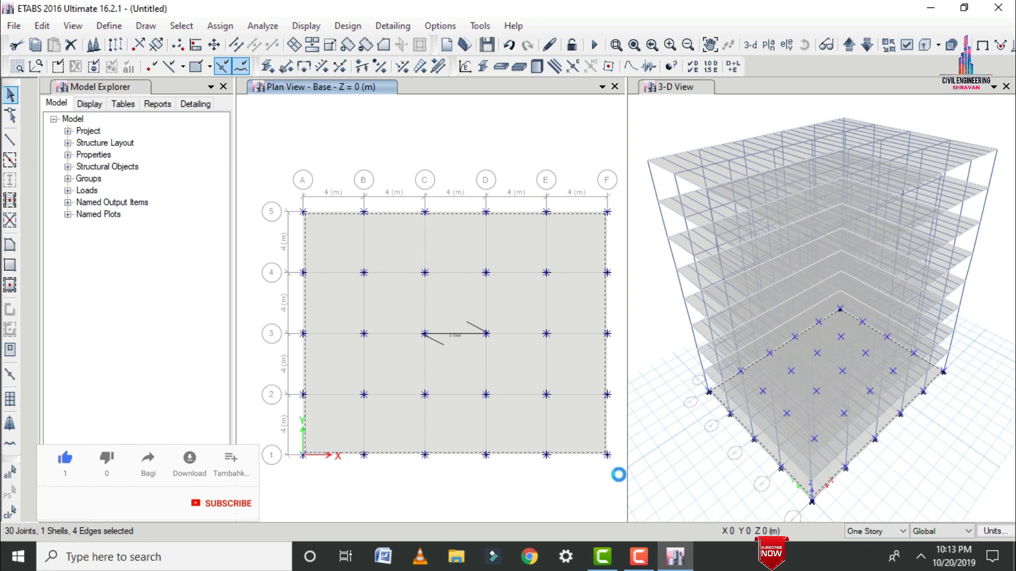
pyautogui.press('Delete')
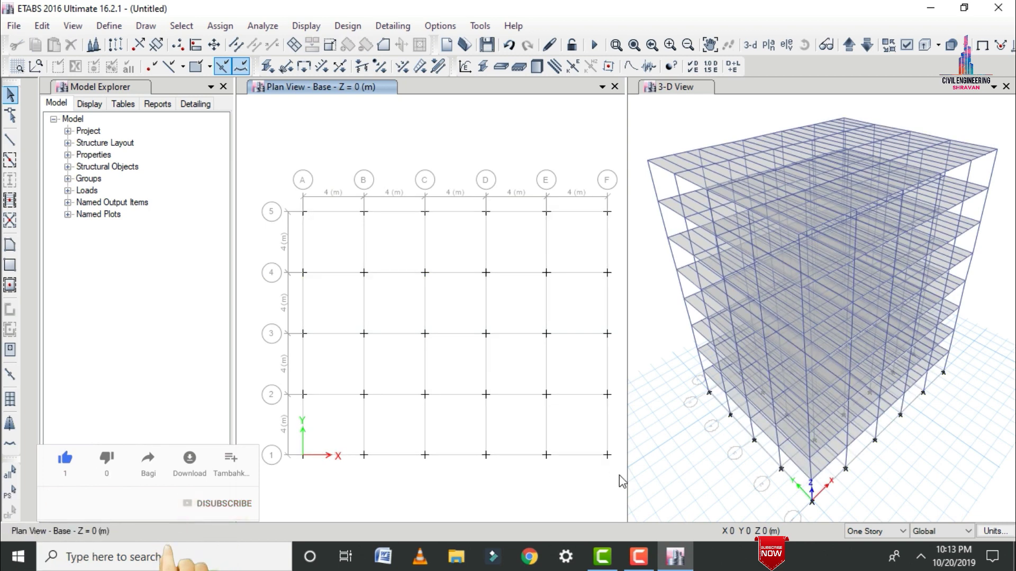
# Display extruded frames and extruded shells in all windows, then inspect the Story1 plan.
pyautogui.click(662, 127)
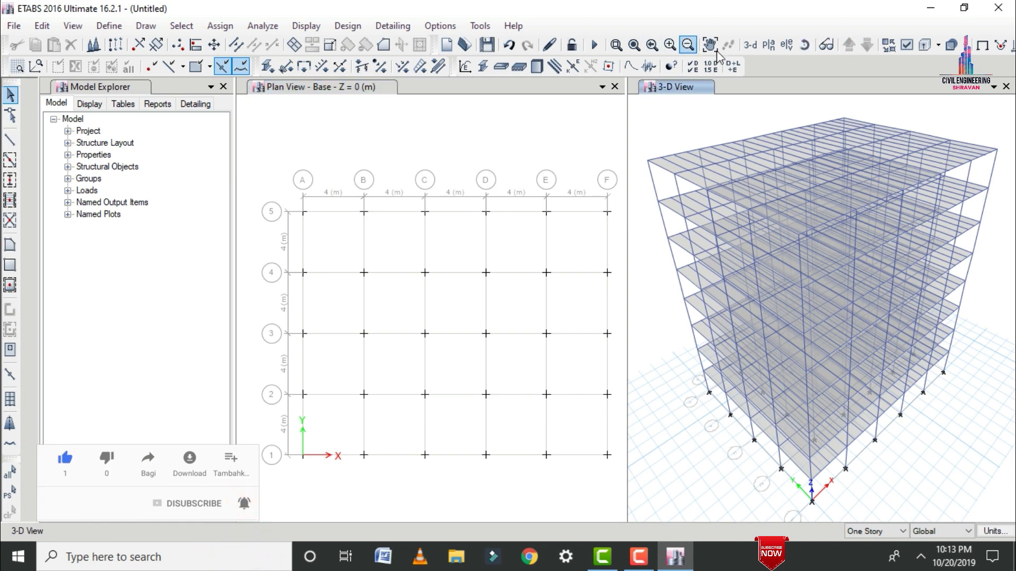
pyautogui.click(906, 47)
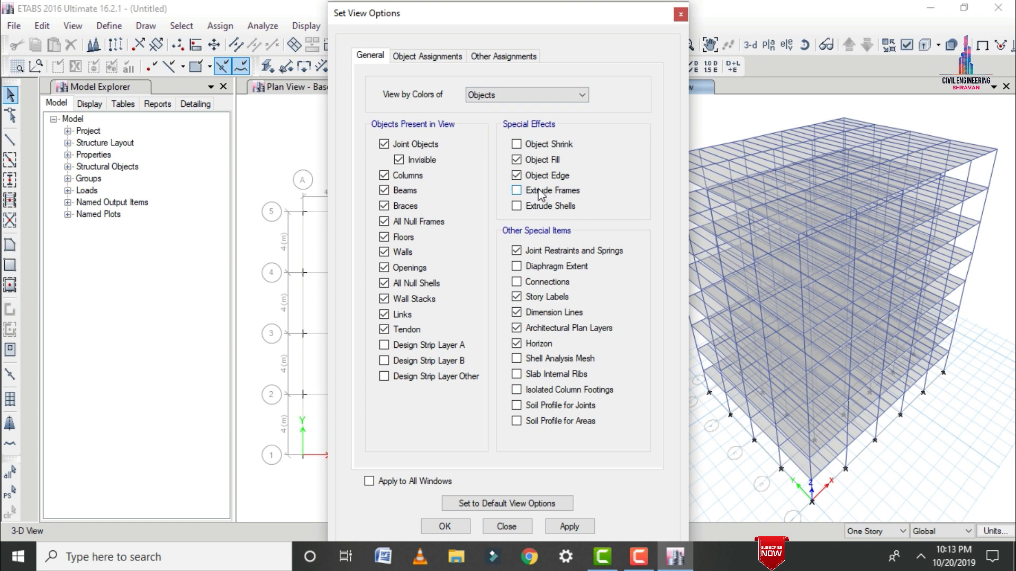
pyautogui.click(541, 192)
pyautogui.click(542, 207)
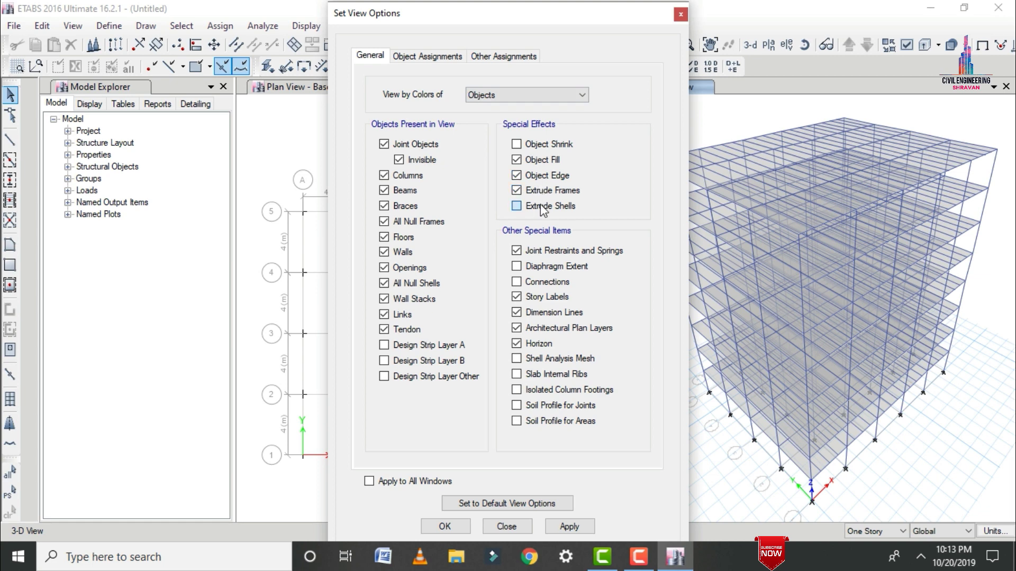
pyautogui.click(388, 482)
pyautogui.click(561, 526)
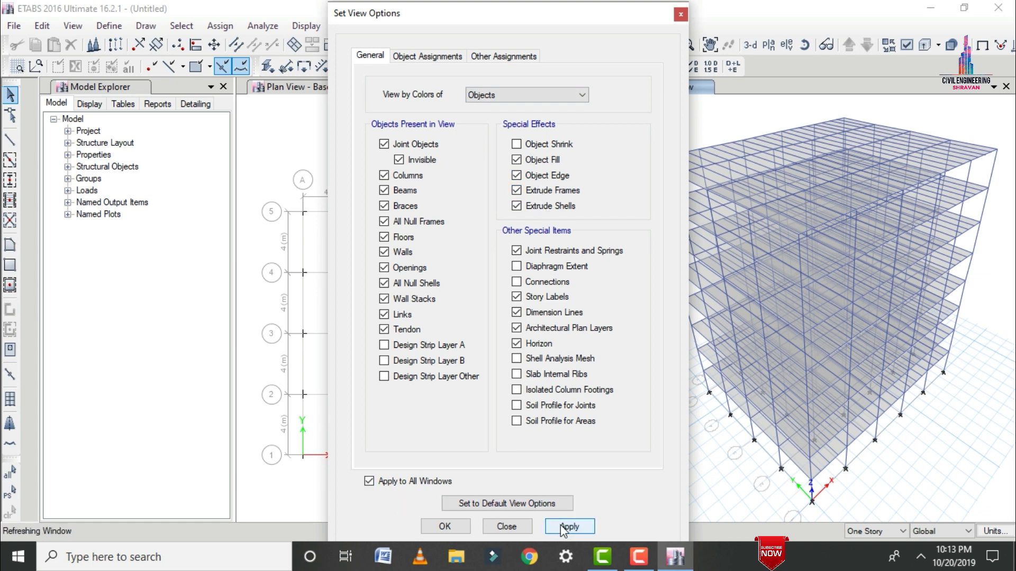
pyautogui.click(434, 526)
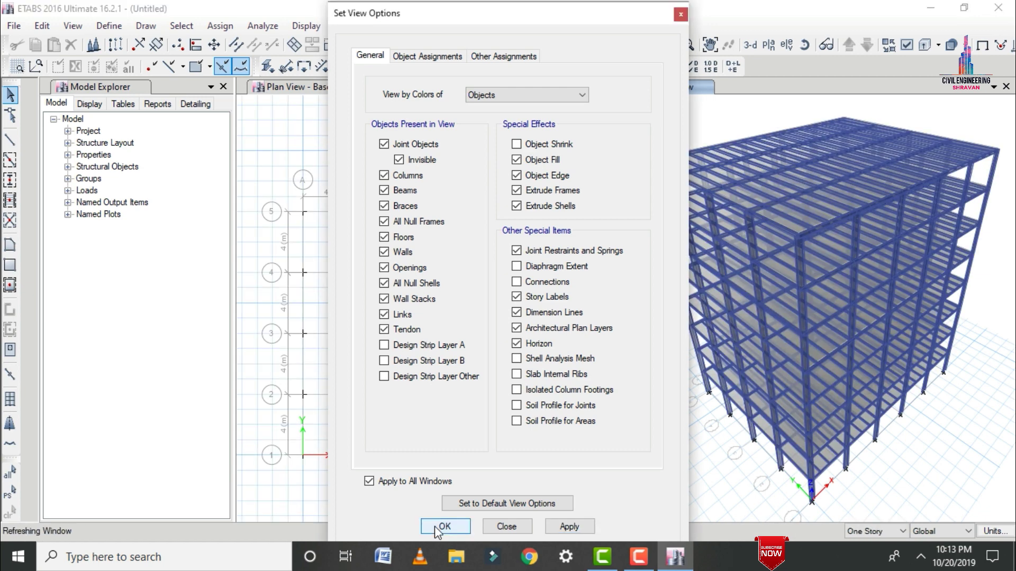
pyautogui.click(434, 526)
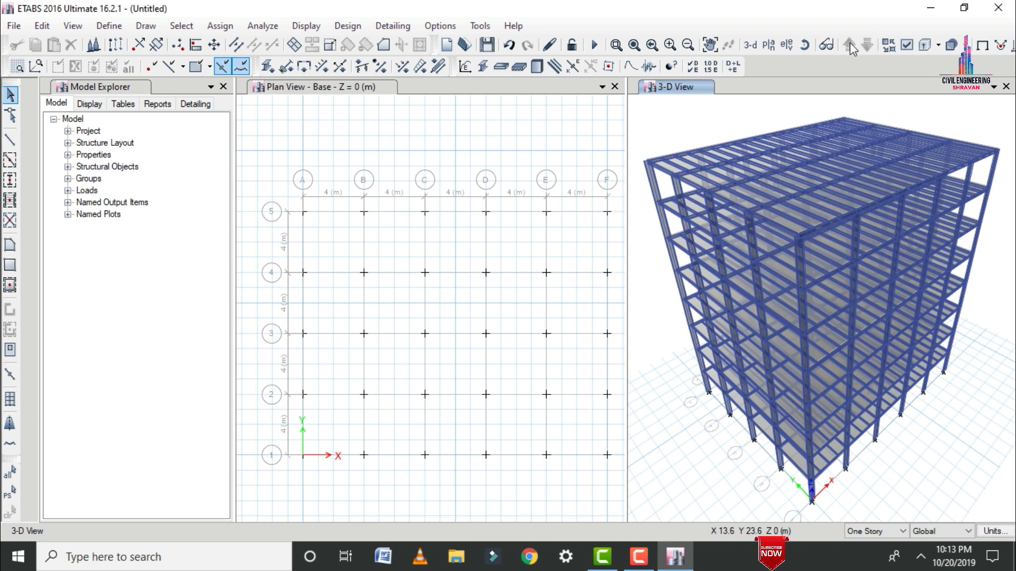
pyautogui.click(598, 132)
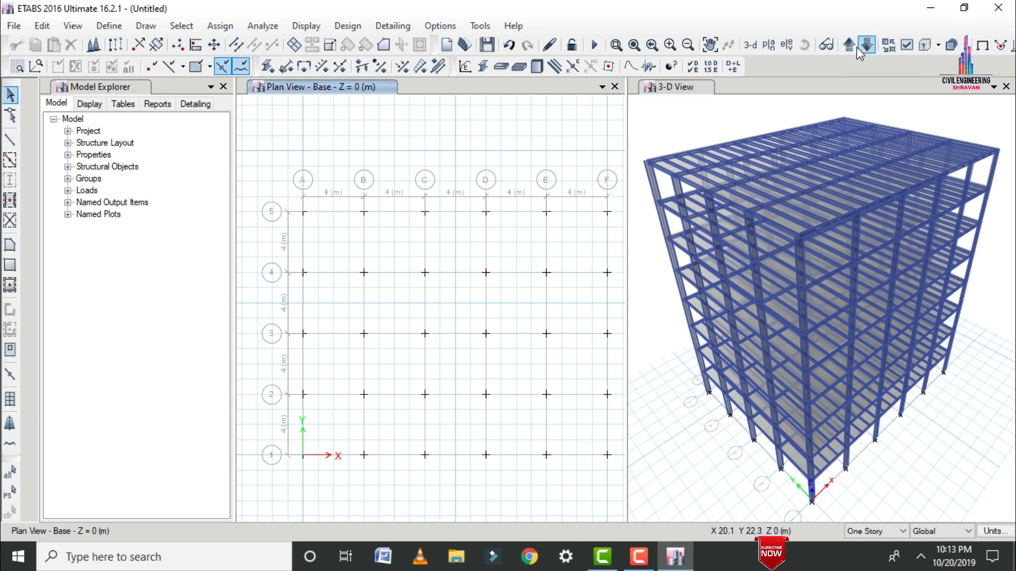
pyautogui.click(849, 45)
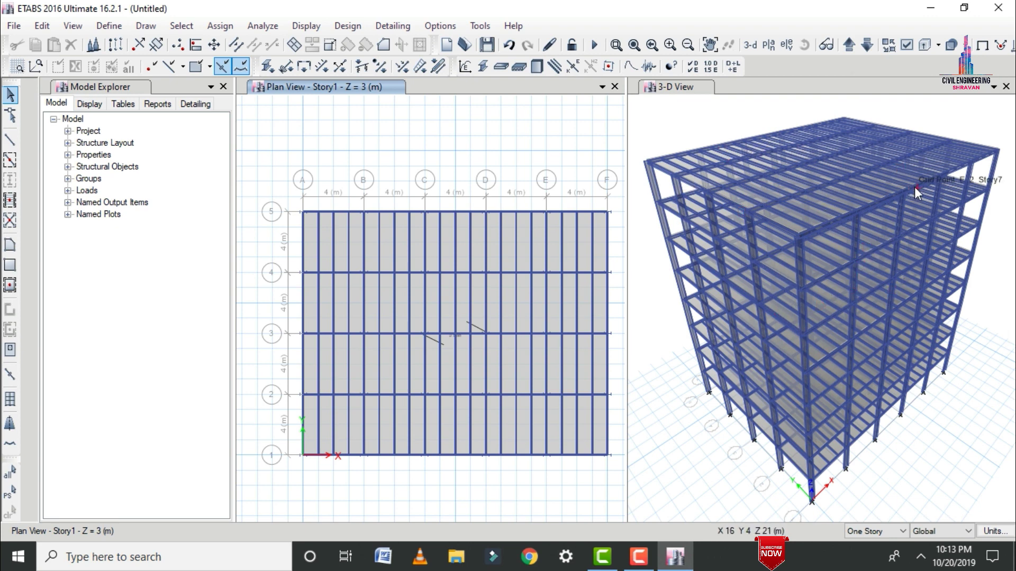
# Turn off Extrude Frames and Extrude Shells for all windows.
pyautogui.click(906, 47)
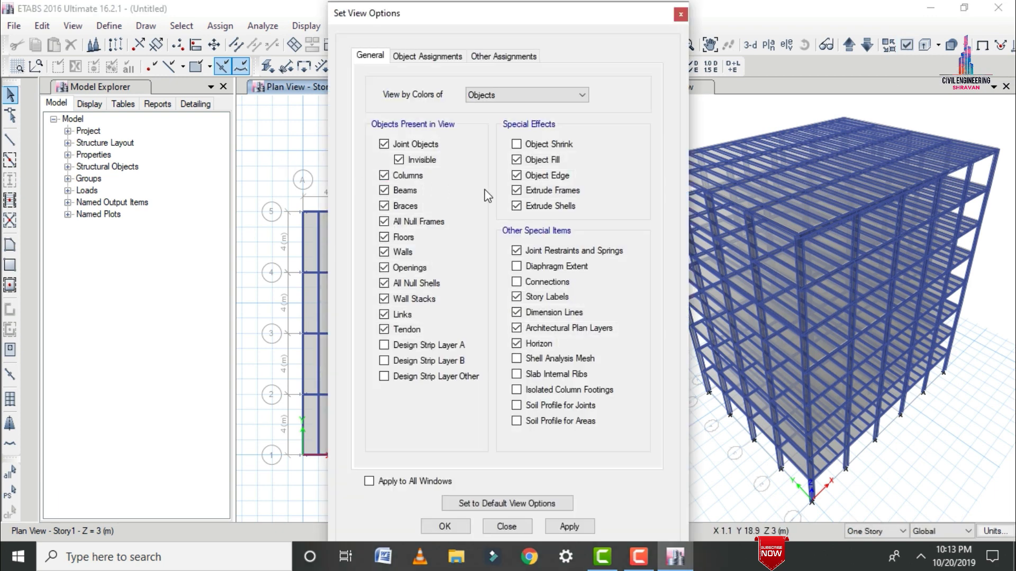
pyautogui.click(521, 194)
pyautogui.click(526, 209)
pyautogui.click(420, 483)
pyautogui.click(569, 525)
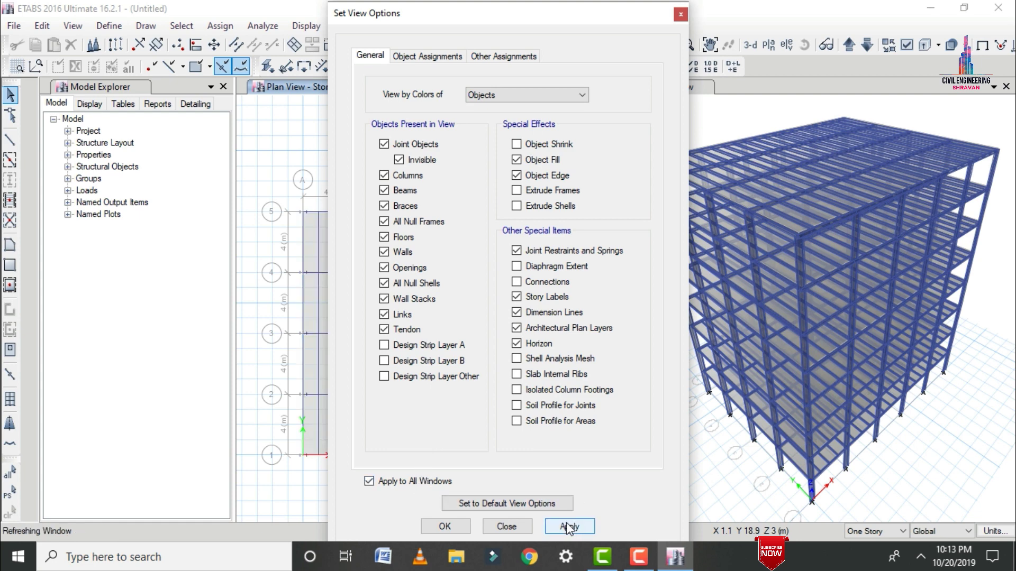
pyautogui.click(442, 527)
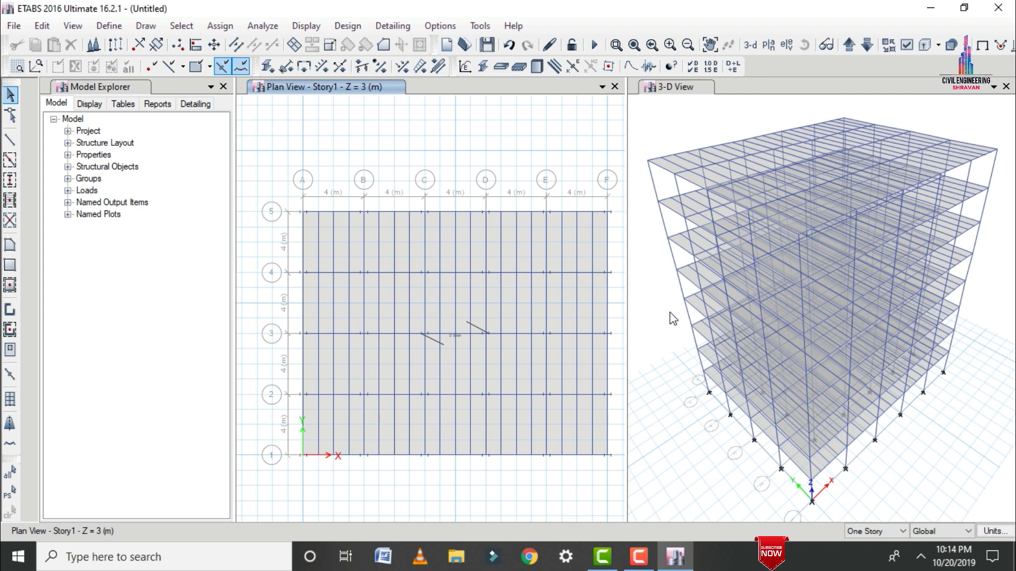
# Add a Seismic load pattern named EQ X with self weight multiplier 0 and IS1893 2002 auto lateral load.
pyautogui.click(109, 26)
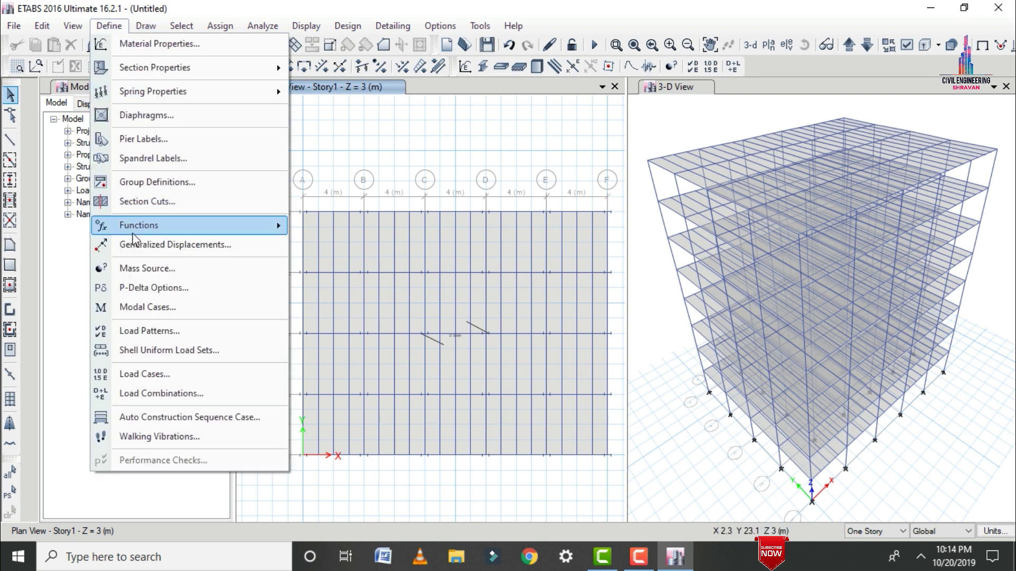
pyautogui.click(149, 331)
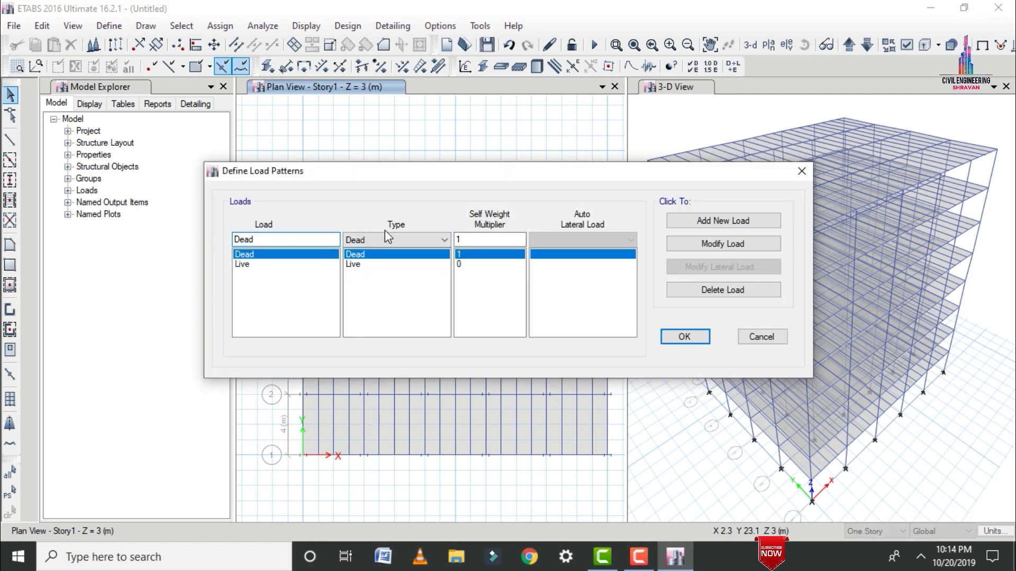
pyautogui.moveTo(294, 239); pyautogui.dragTo(201, 240)
pyautogui.write('EQ X')
pyautogui.click(368, 240)
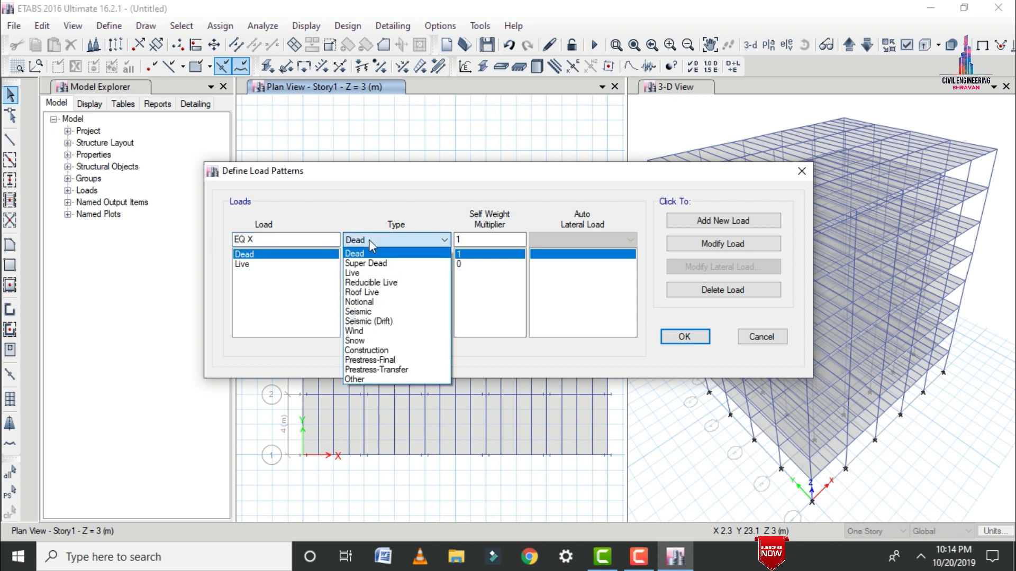
pyautogui.click(375, 311)
pyautogui.click(580, 238)
pyautogui.press('i')
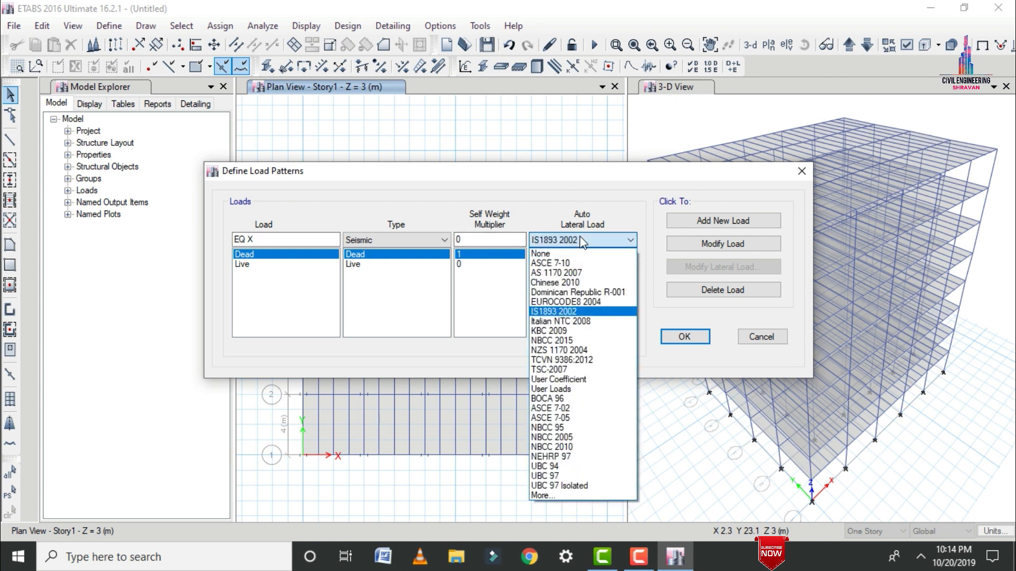
pyautogui.click(581, 240)
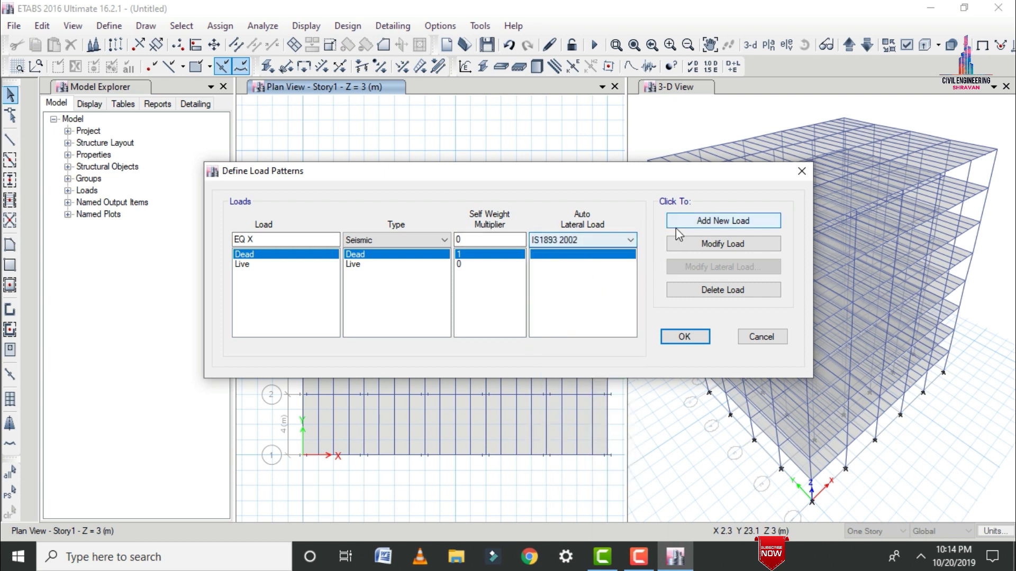
pyautogui.click(707, 228)
# Add a second Seismic load pattern named EQ Y, also using IS1893 2002 auto lateral load.
pyautogui.click(311, 245)
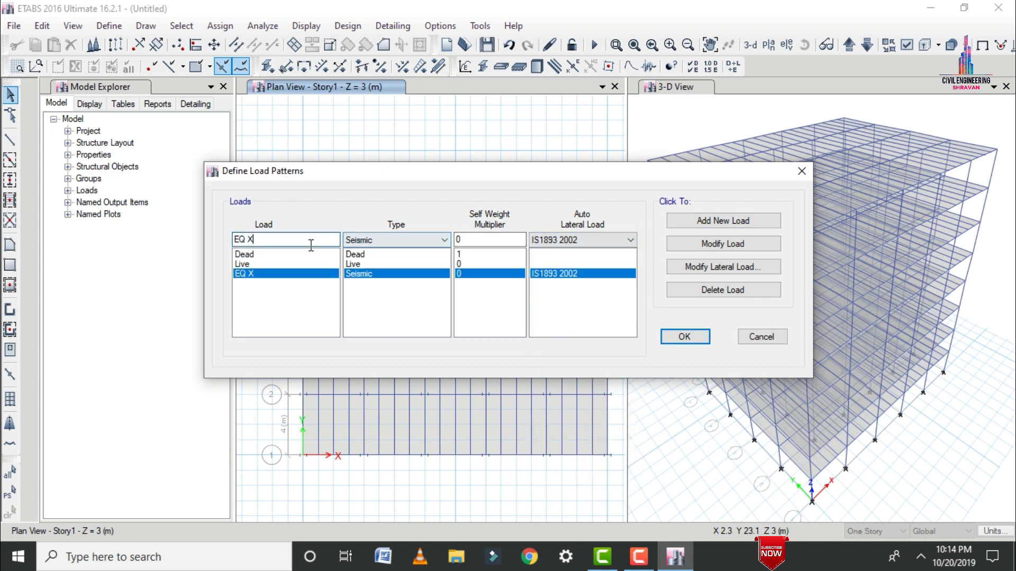
pyautogui.press('BackSpace')
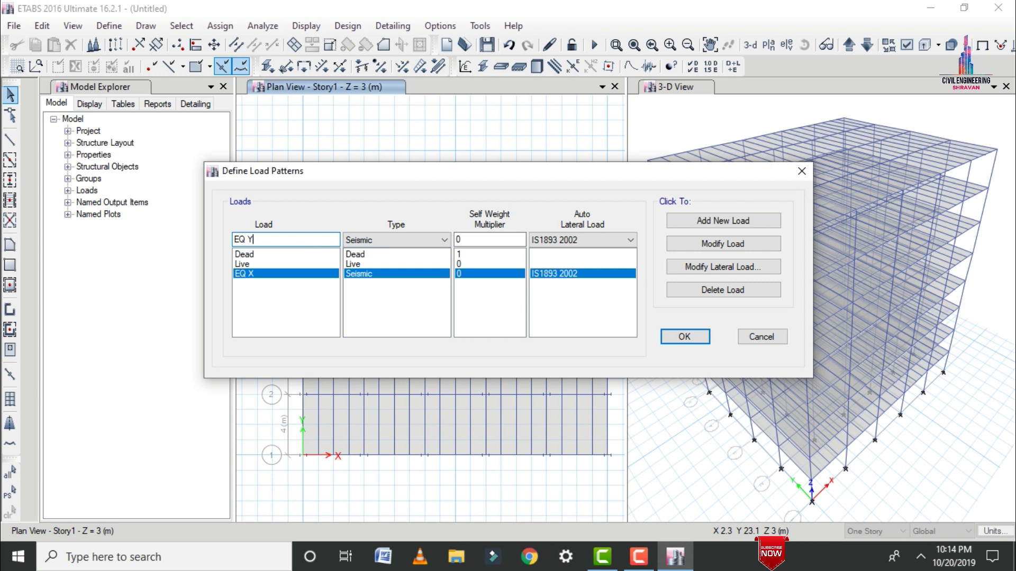
pyautogui.click(700, 224)
# Add a Wind load pattern named W X with self weight multiplier 0 and Indian IS 875:2015 auto lateral load.
pyautogui.moveTo(264, 239); pyautogui.dragTo(233, 240)
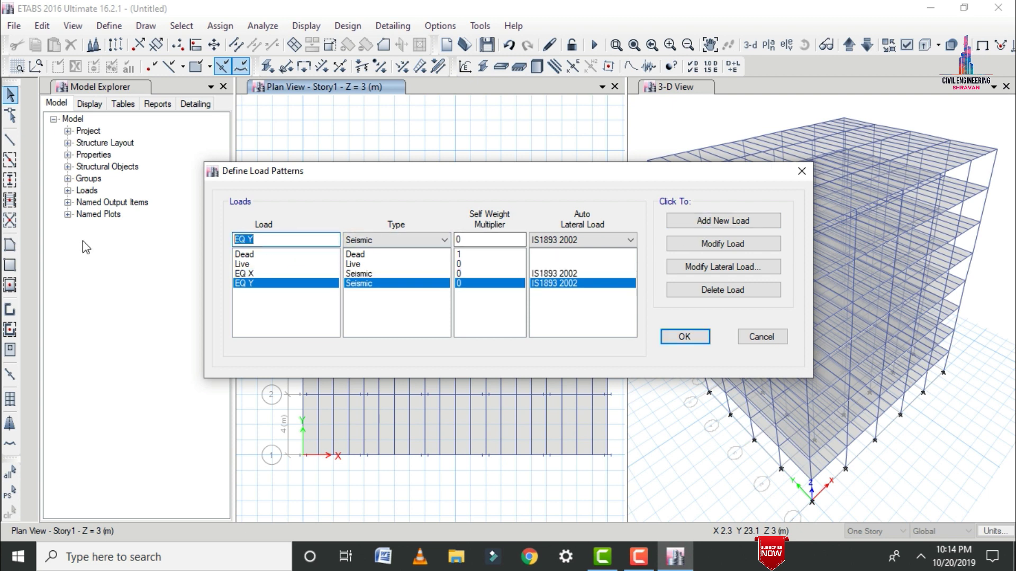
pyautogui.write('W X')
pyautogui.click(382, 241)
pyautogui.click(370, 332)
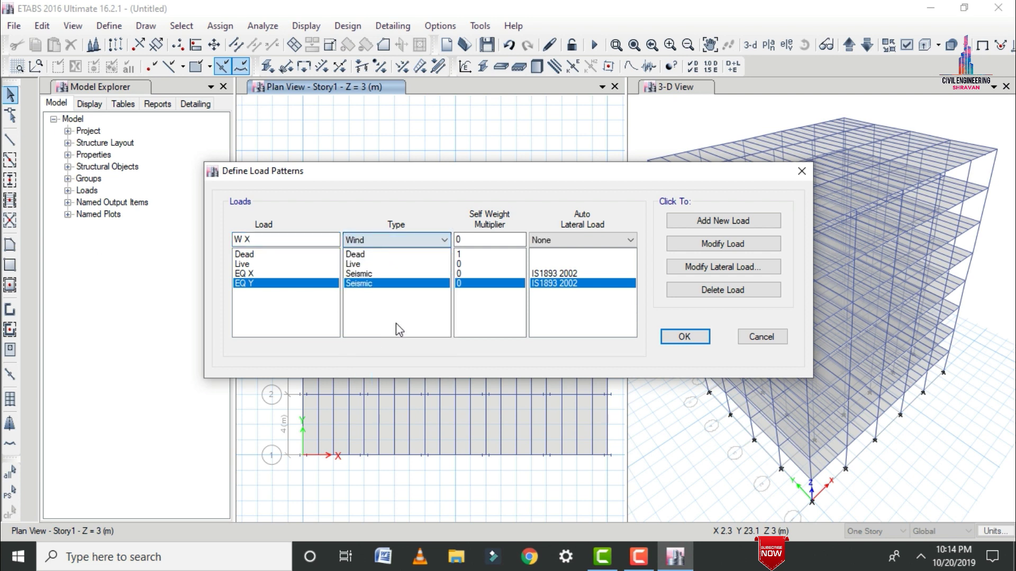
pyautogui.click(622, 241)
pyautogui.press('i')
pyautogui.click(619, 245)
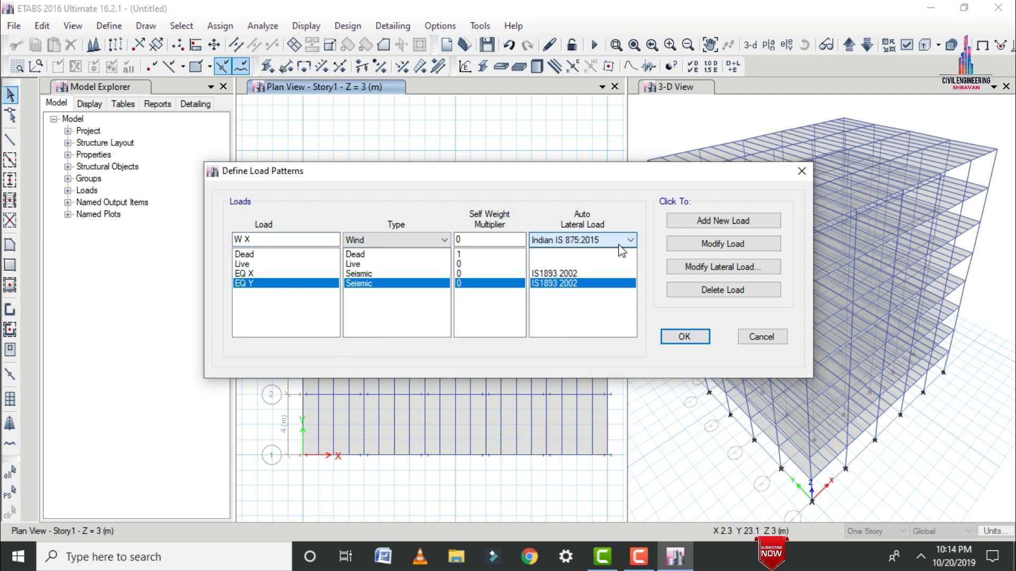
pyautogui.click(737, 221)
# Add a second Wind load pattern named W Y, also using Indian IS 875:2015 auto lateral load.
pyautogui.click(260, 240)
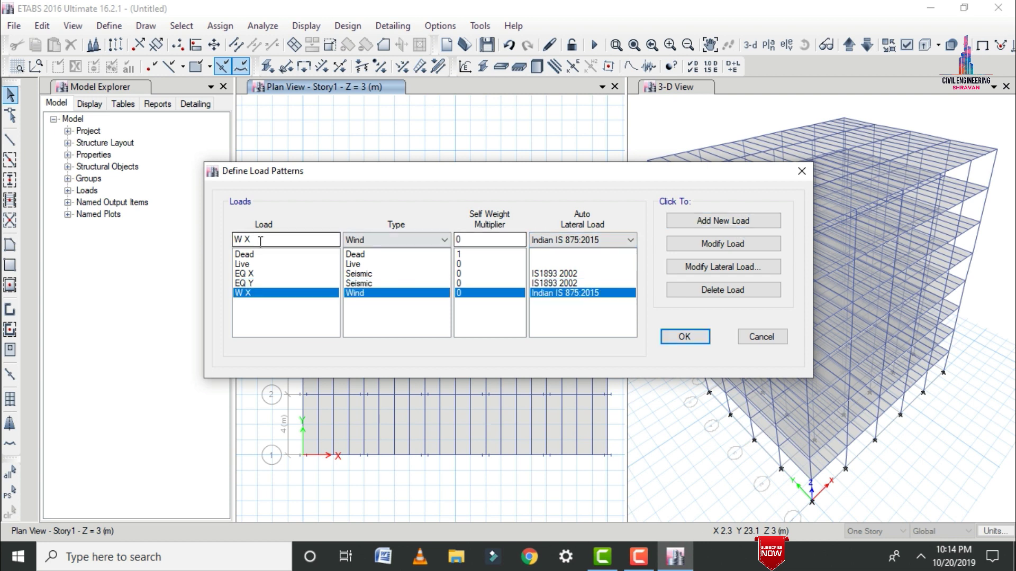
pyautogui.press('BackSpace')
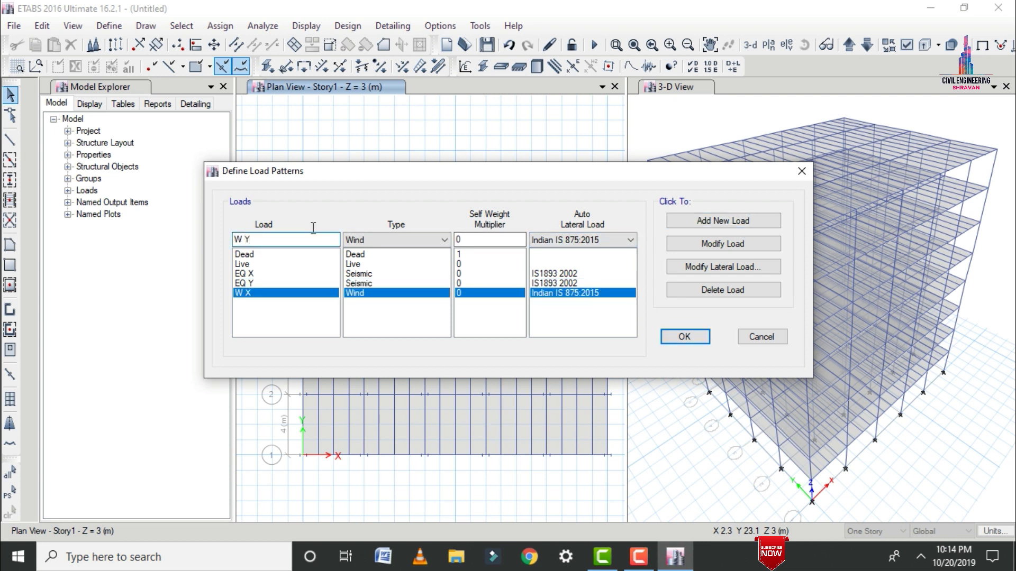
pyautogui.click(683, 226)
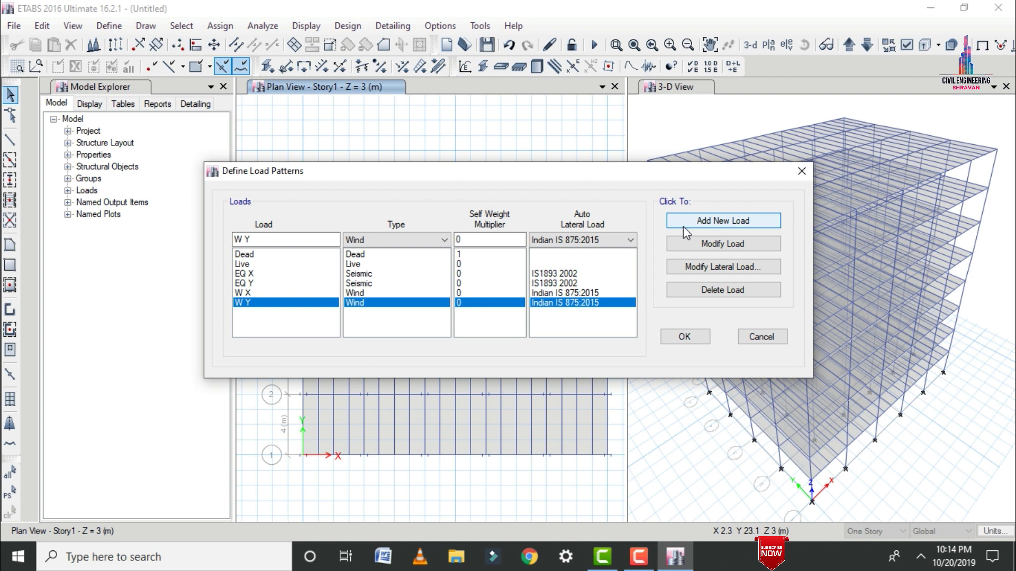
# Restrict the EQ X lateral load to X Dir only, excluding both X eccentricities and all Y direction options.
pyautogui.click(356, 254)
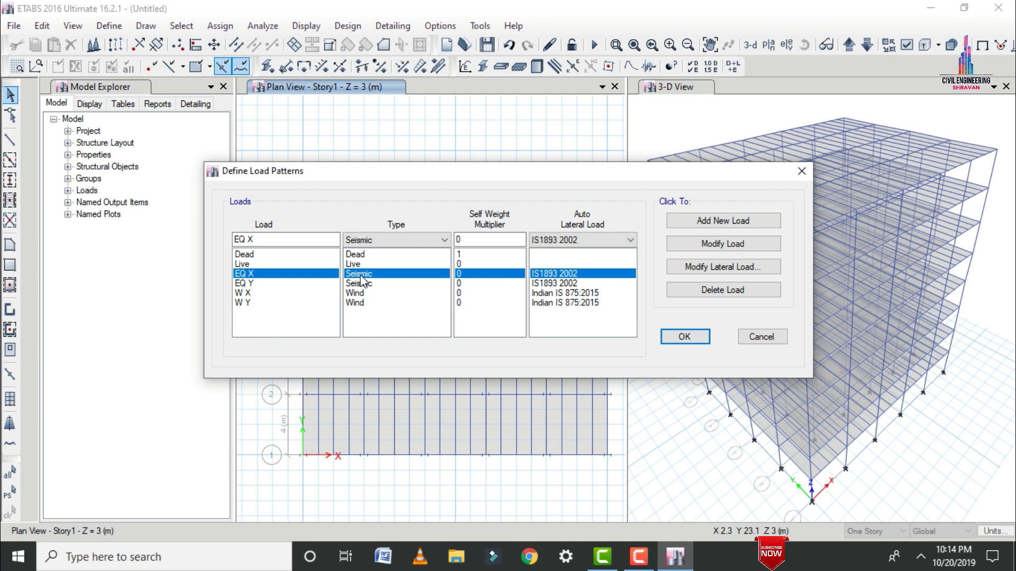
pyautogui.click(705, 270)
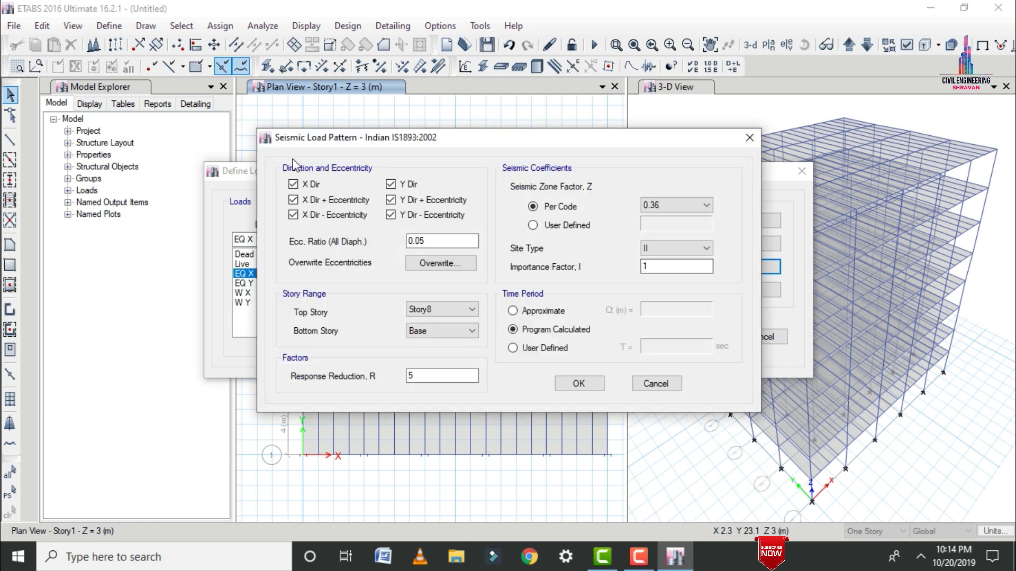
pyautogui.click(329, 201)
pyautogui.click(334, 215)
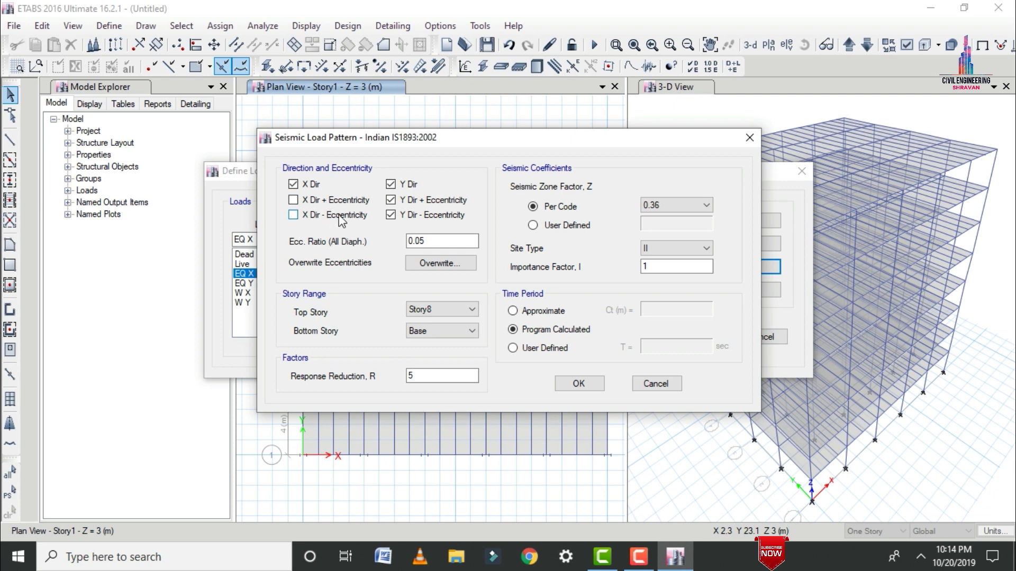
pyautogui.click(396, 184)
pyautogui.click(410, 201)
pyautogui.click(404, 215)
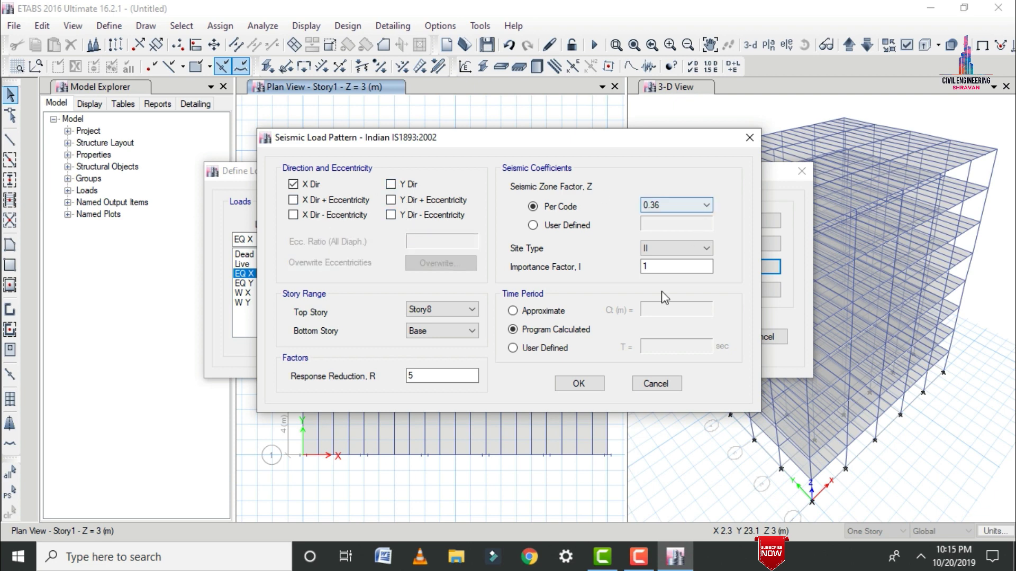
pyautogui.click(579, 383)
# Restrict the EQ Y lateral load to Y Dir only, excluding both Y eccentricities and all X direction options.
pyautogui.click(582, 283)
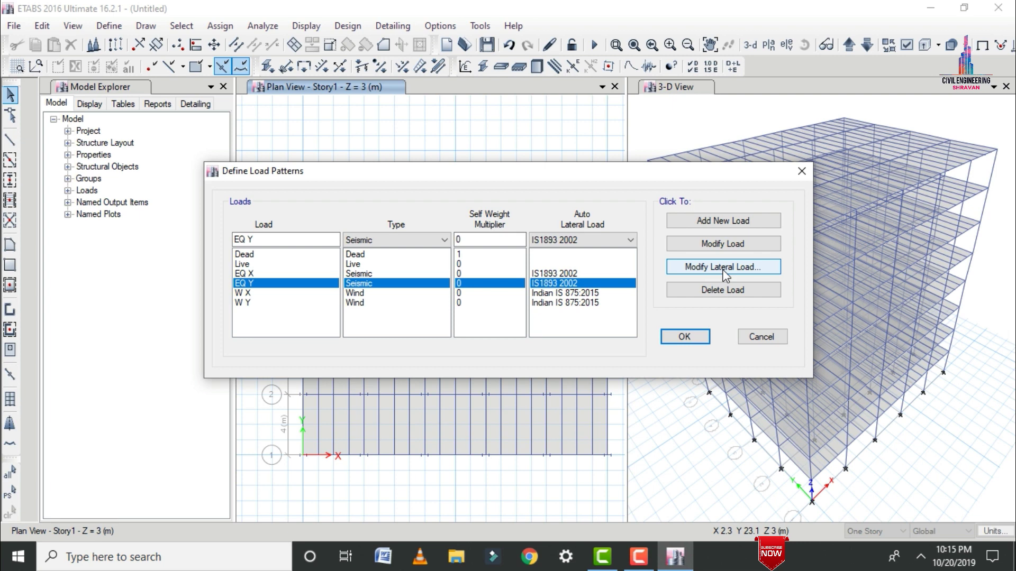
pyautogui.click(724, 266)
pyautogui.click(415, 200)
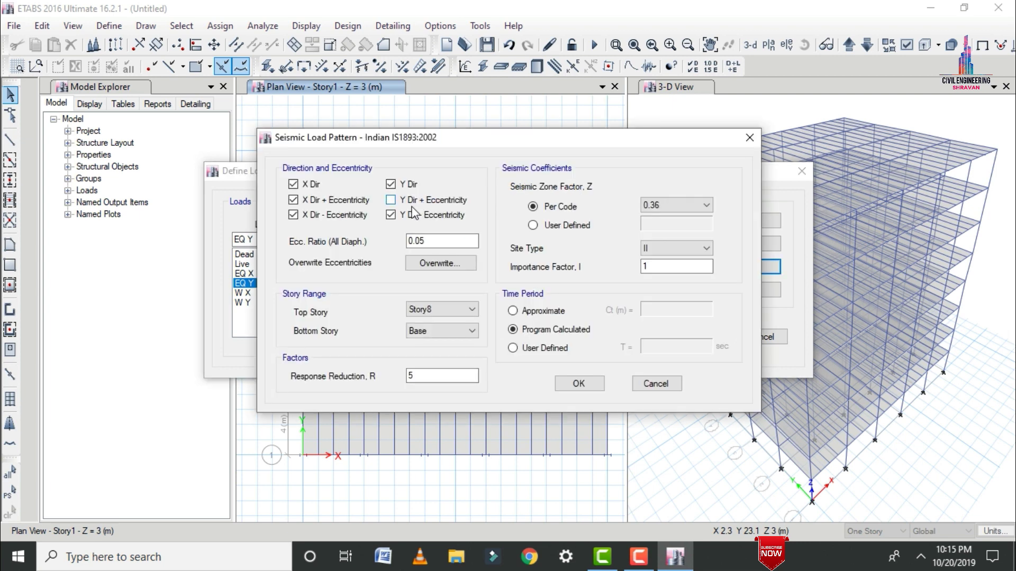
pyautogui.click(414, 215)
pyautogui.click(328, 215)
pyautogui.click(324, 200)
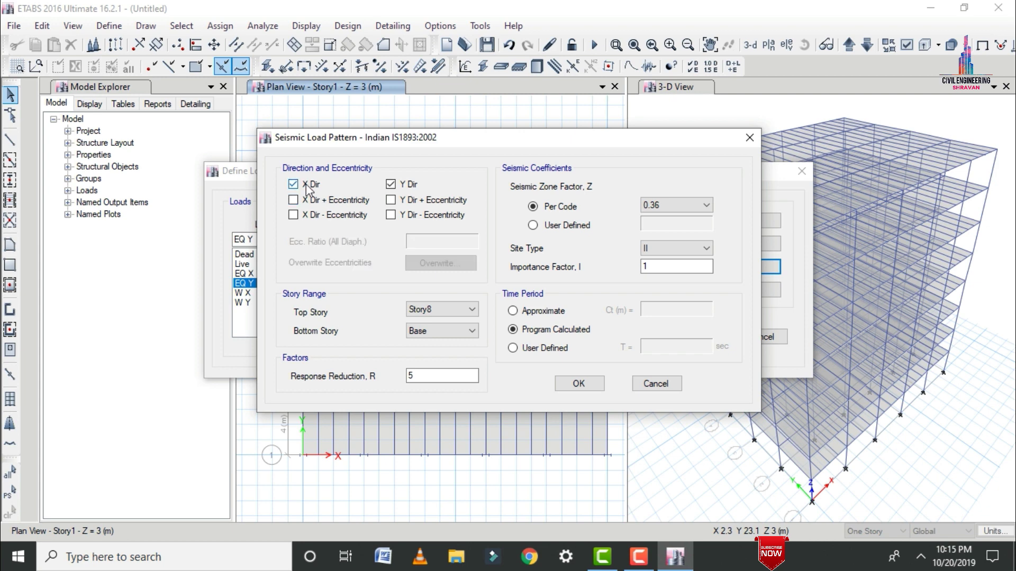
pyautogui.click(307, 186)
pyautogui.click(582, 384)
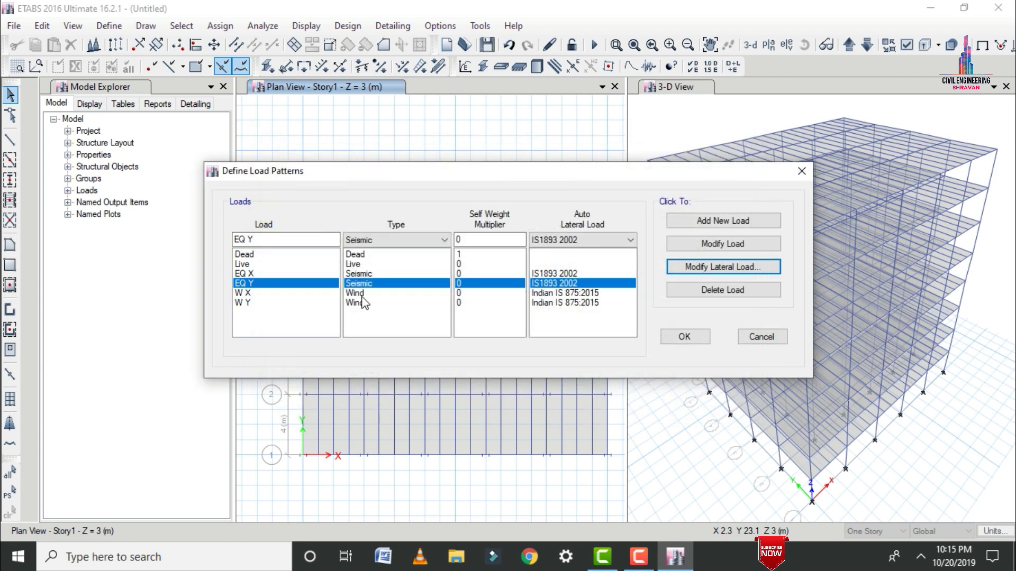
# Set the W X lateral load's wind speed to 44 m/s and its terrain category to 4.
pyautogui.click(362, 294)
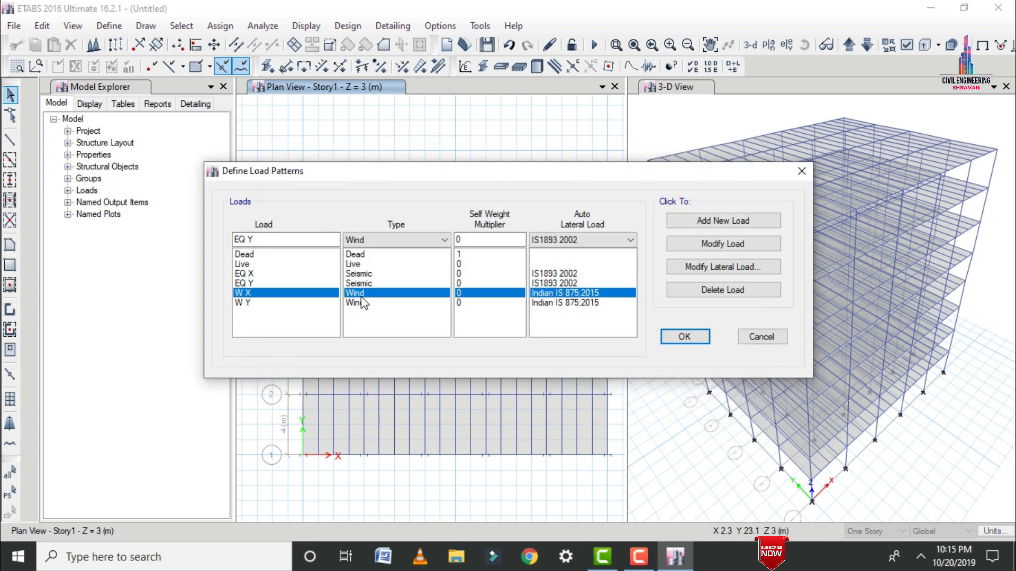
pyautogui.click(695, 267)
pyautogui.moveTo(706, 174); pyautogui.dragTo(652, 169)
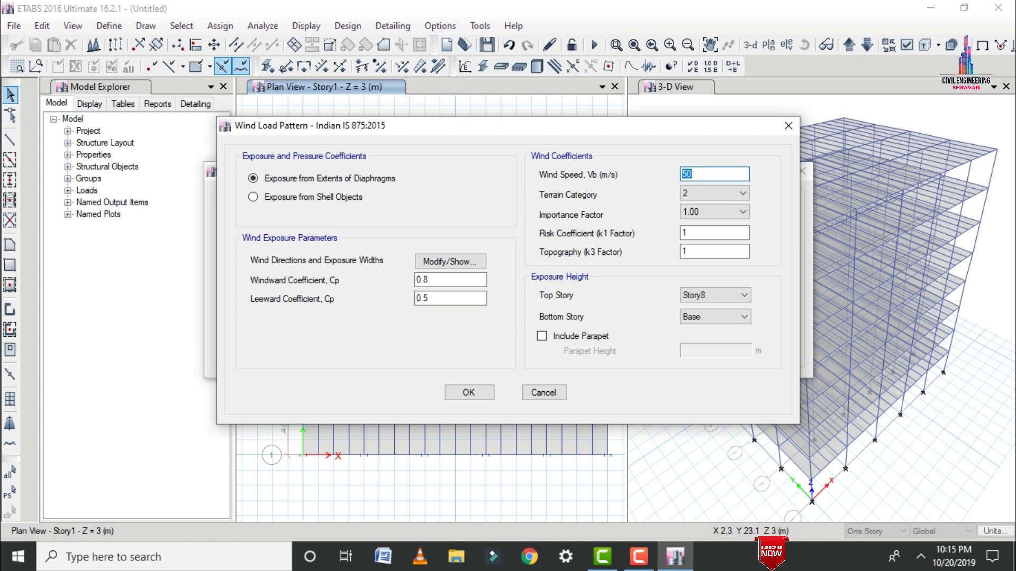
pyautogui.write('44')
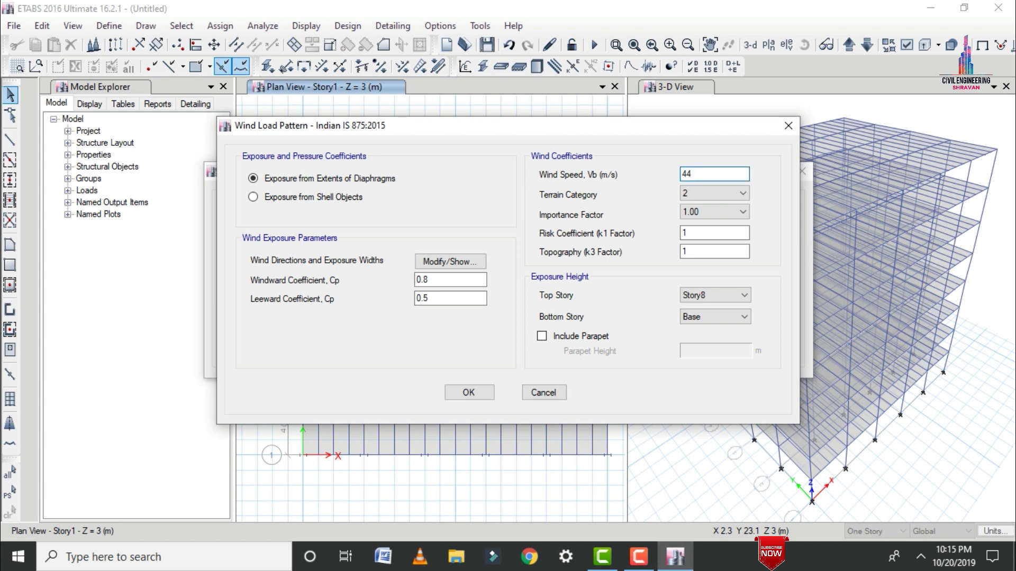
pyautogui.click(716, 194)
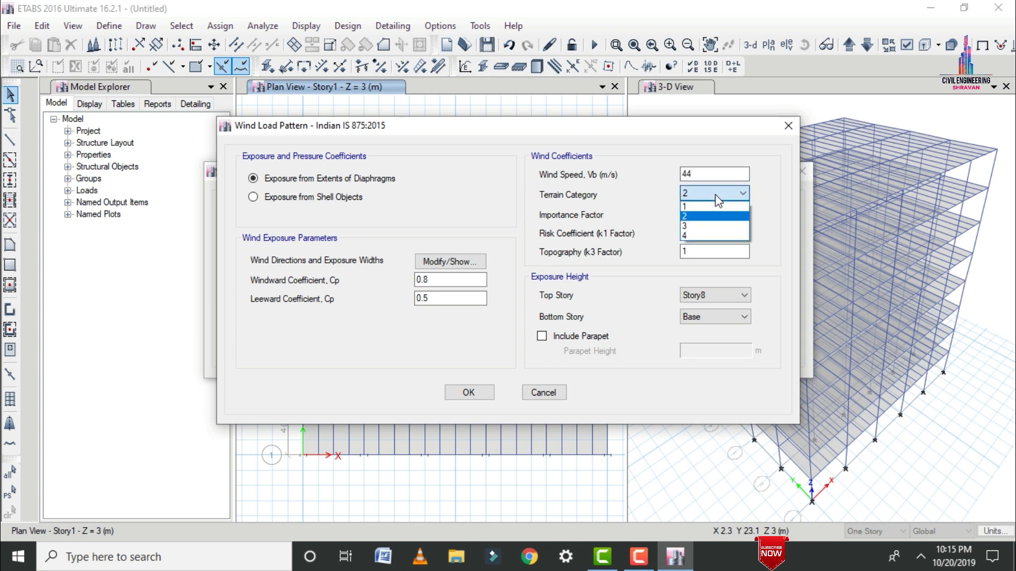
pyautogui.click(715, 235)
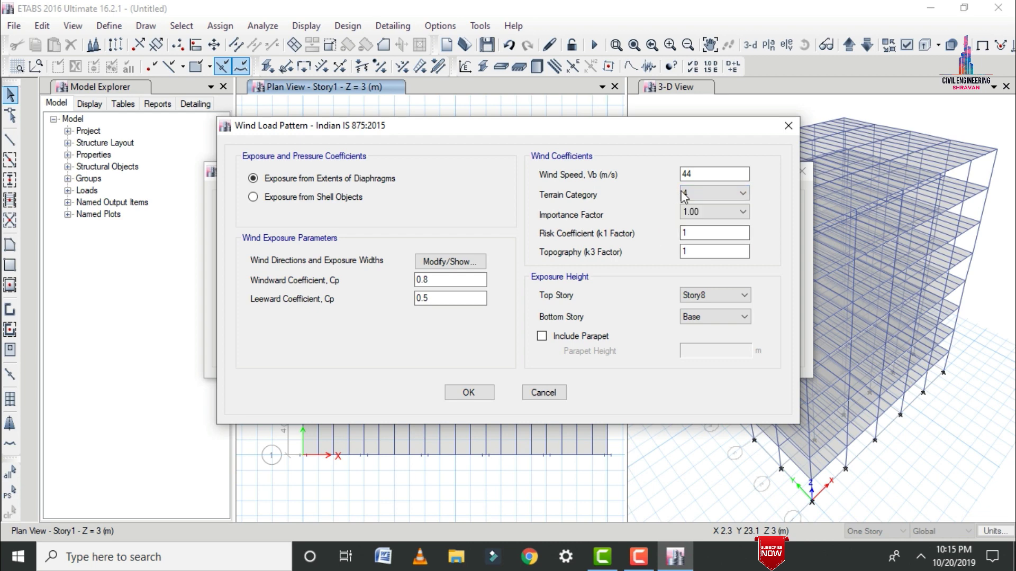
# Set the W X wind direction angles to 90 and 270 degrees and accept its wind load settings.
pyautogui.click(468, 269)
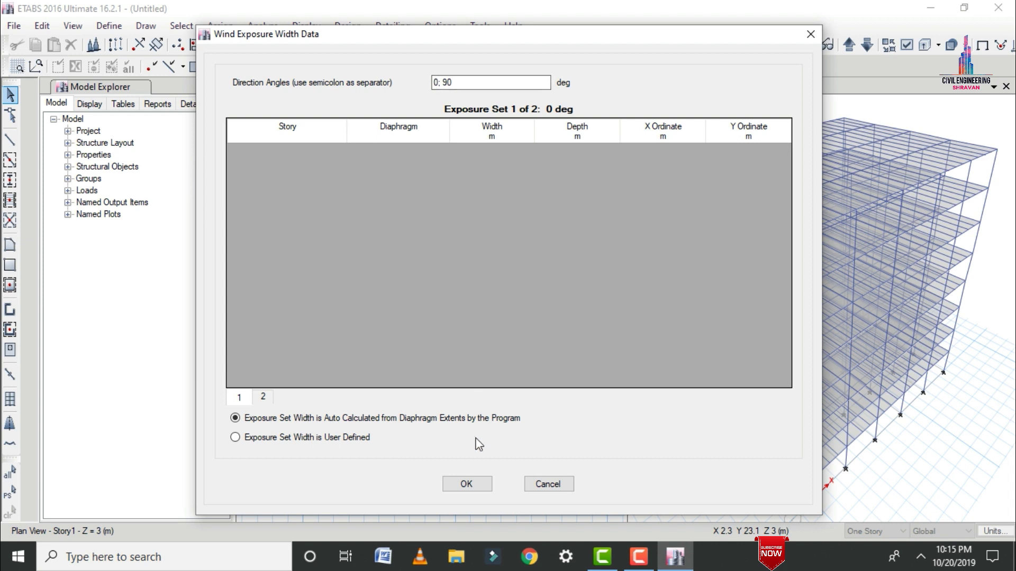
pyautogui.moveTo(441, 87); pyautogui.dragTo(422, 91)
pyautogui.write('90')
pyautogui.doubleClick(453, 83)
pyautogui.write('270')
pyautogui.click(466, 484)
pyautogui.click(470, 392)
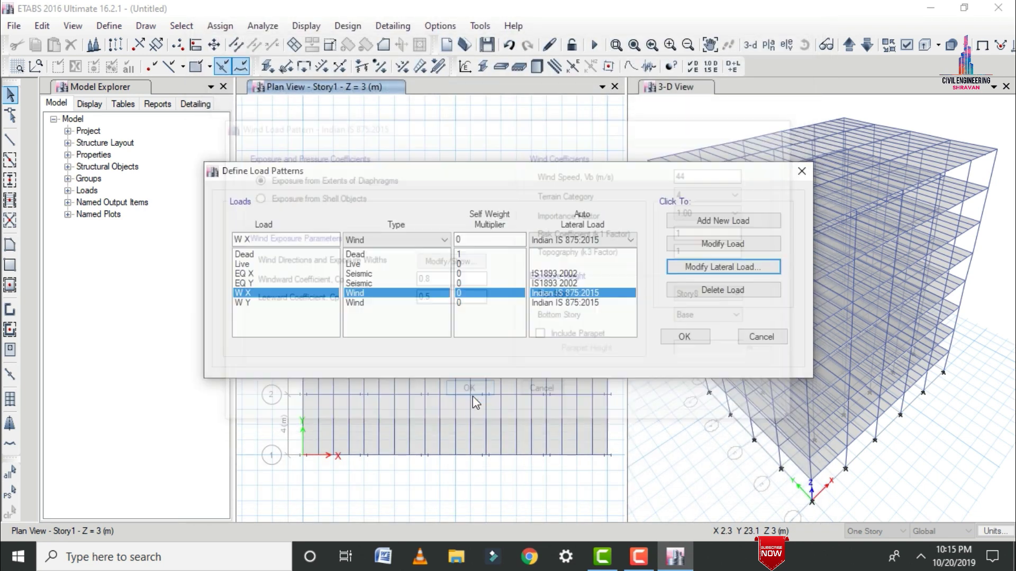
# Set the W Y lateral load's wind speed to 44 m/s and its terrain category to 4.
pyautogui.click(286, 304)
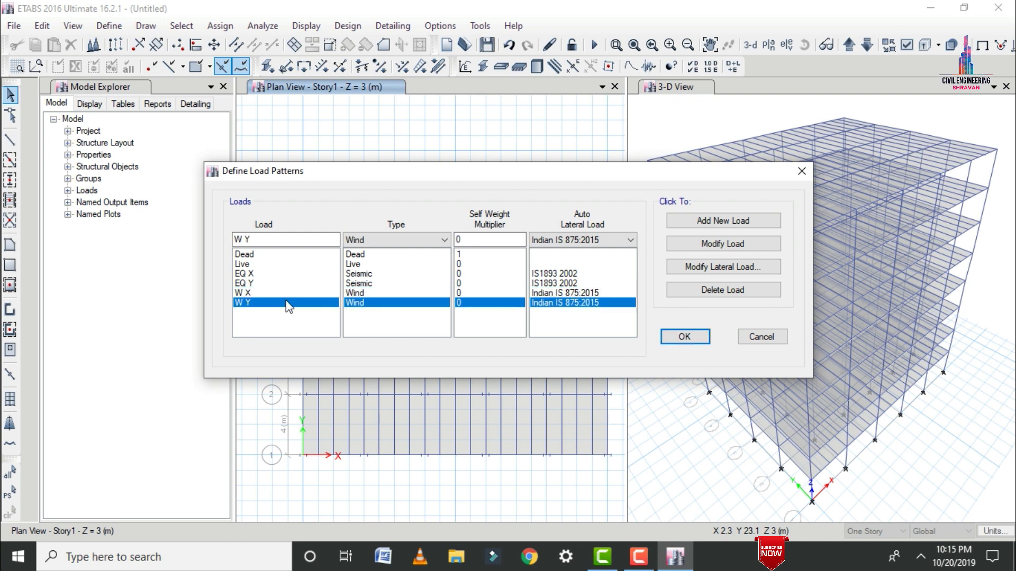
pyautogui.click(694, 272)
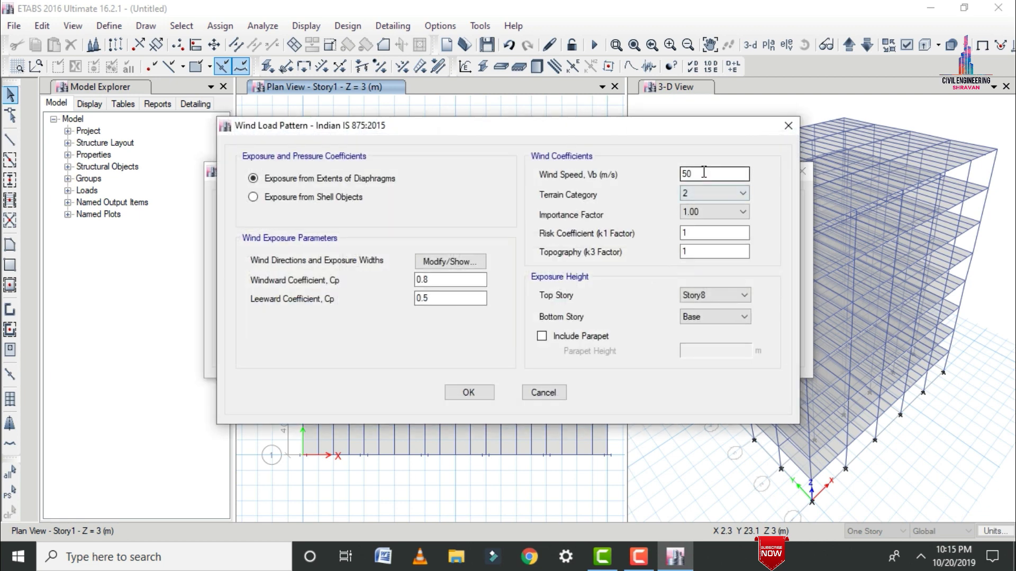
pyautogui.write('44')
pyautogui.click(714, 193)
pyautogui.click(703, 243)
# Set the W Y wind direction angles to 180 and 0 degrees, then accept its settings and the load pattern definitions.
pyautogui.click(452, 261)
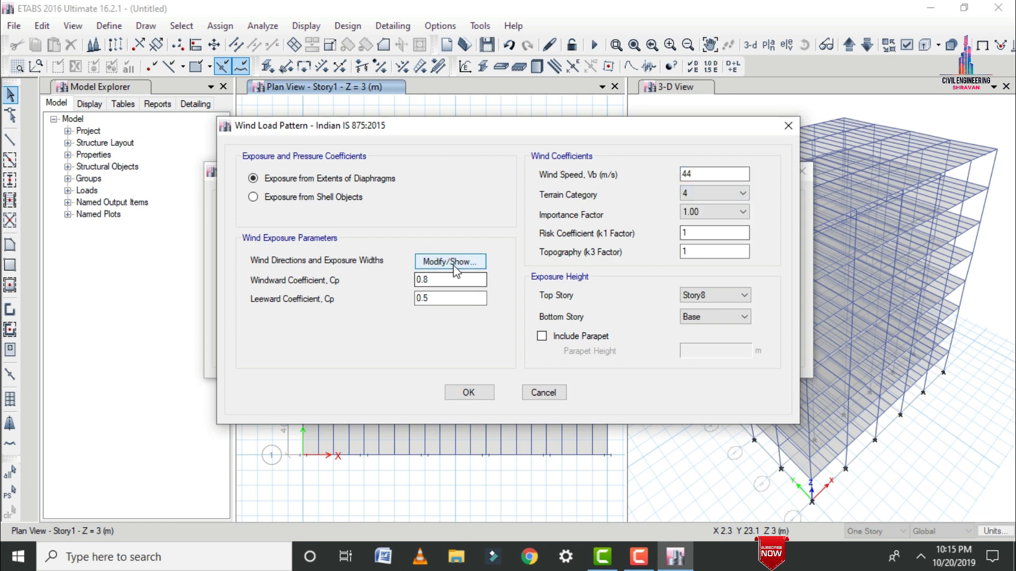
pyautogui.click(439, 83)
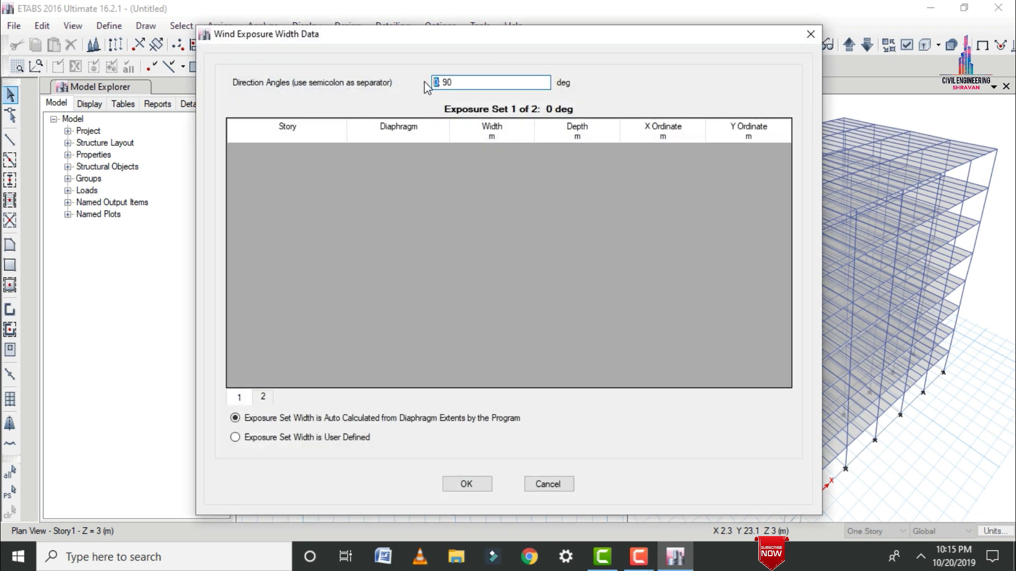
pyautogui.press('BackSpace')
pyautogui.write('180')
pyautogui.press('Delete')
pyautogui.press('Delete')
pyautogui.write('0')
pyautogui.click(467, 485)
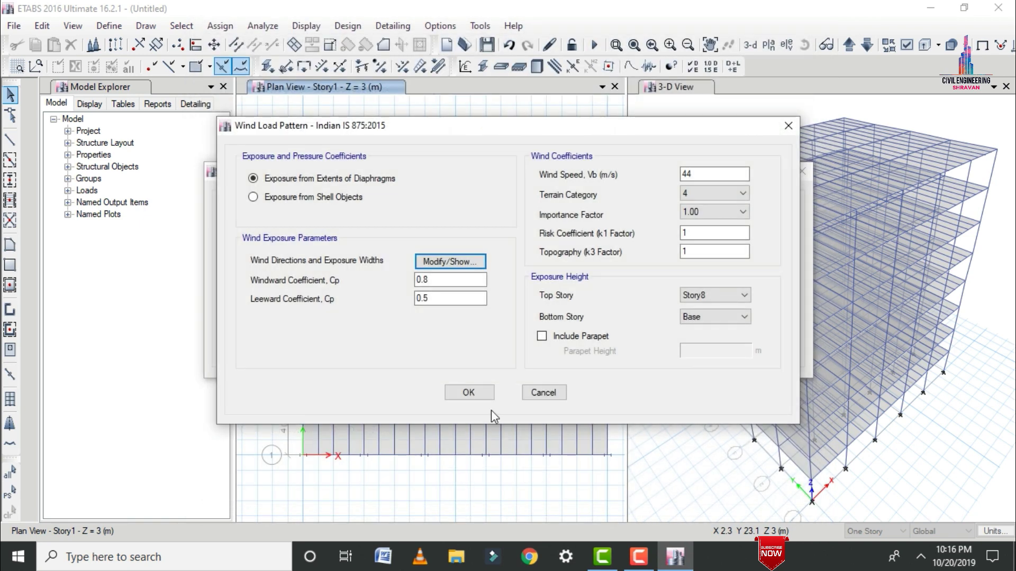
pyautogui.click(468, 392)
pyautogui.click(684, 338)
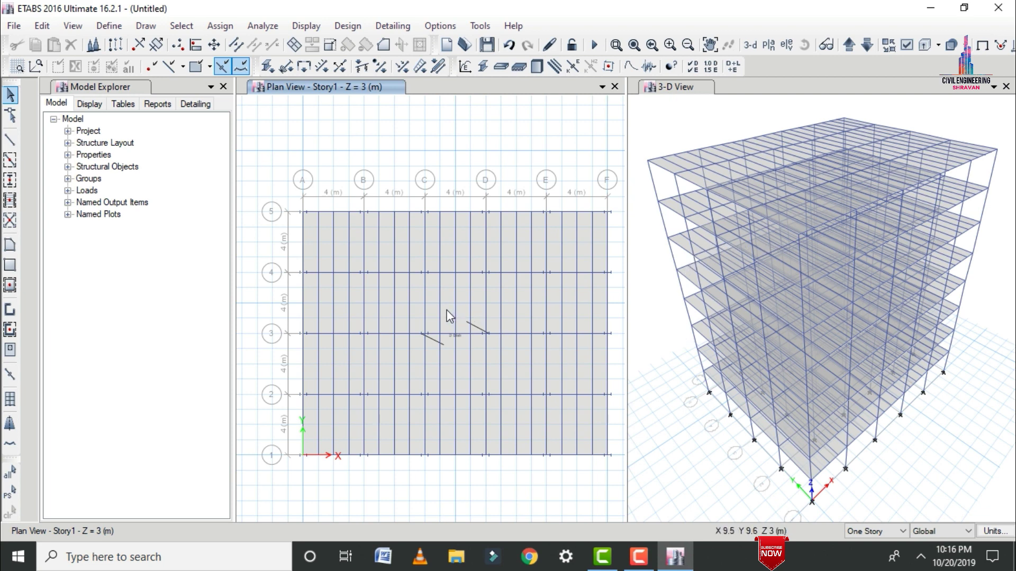
# Switch the story scope to All Stories and select the deck slab in the Story1 plan.
pyautogui.click(873, 532)
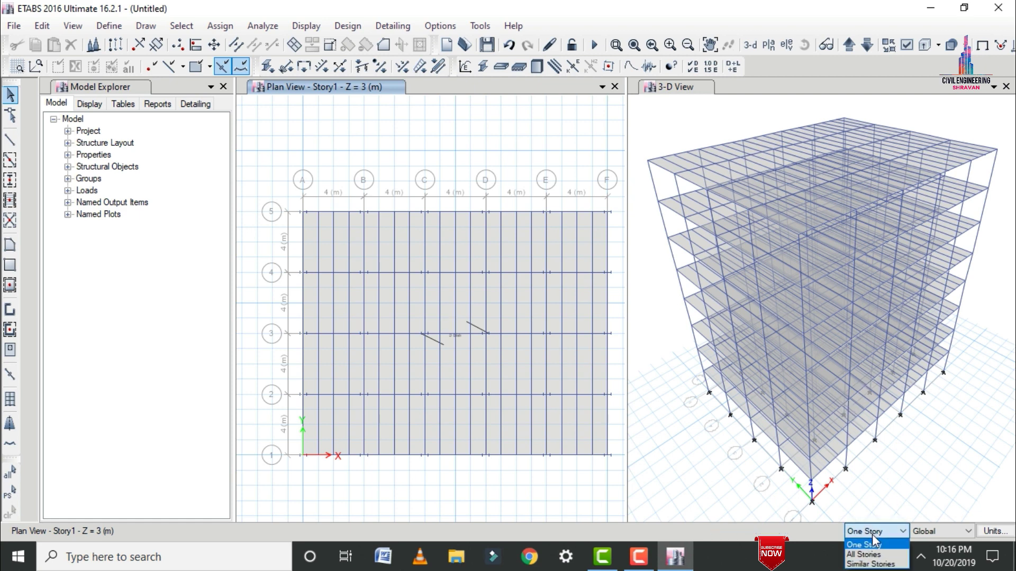
pyautogui.click(863, 554)
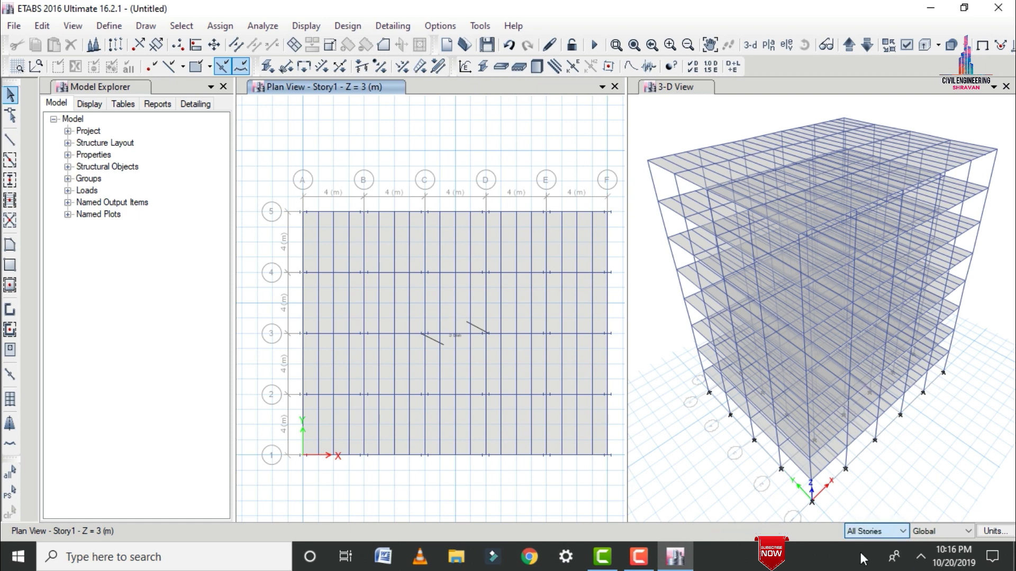
pyautogui.click(440, 299)
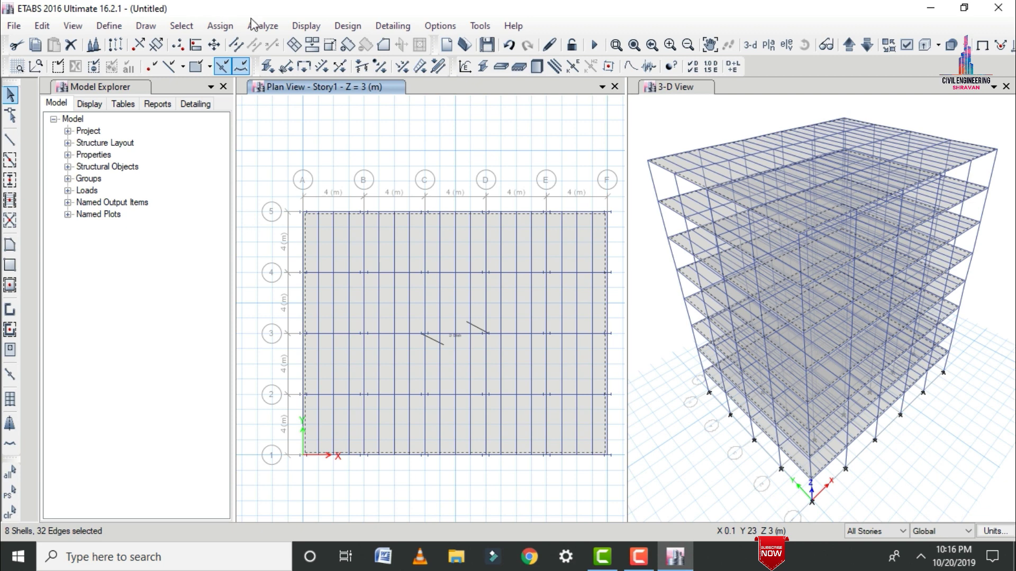
# Add a uniform gravity shell load of 3 kN/m² to the selected deck slabs under the Live pattern, adding to existing loads.
pyautogui.click(220, 26)
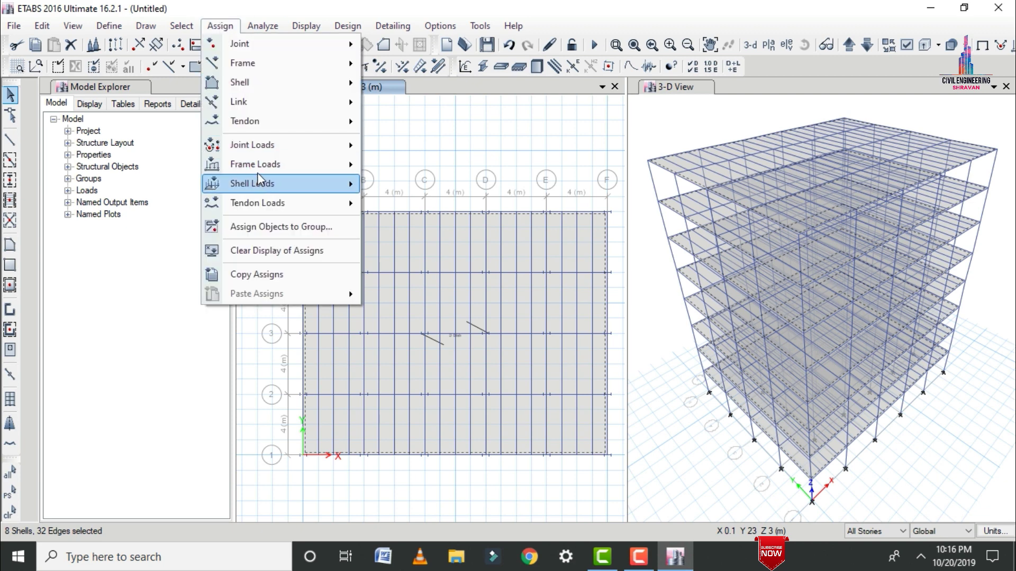
pyautogui.moveTo(259, 170)
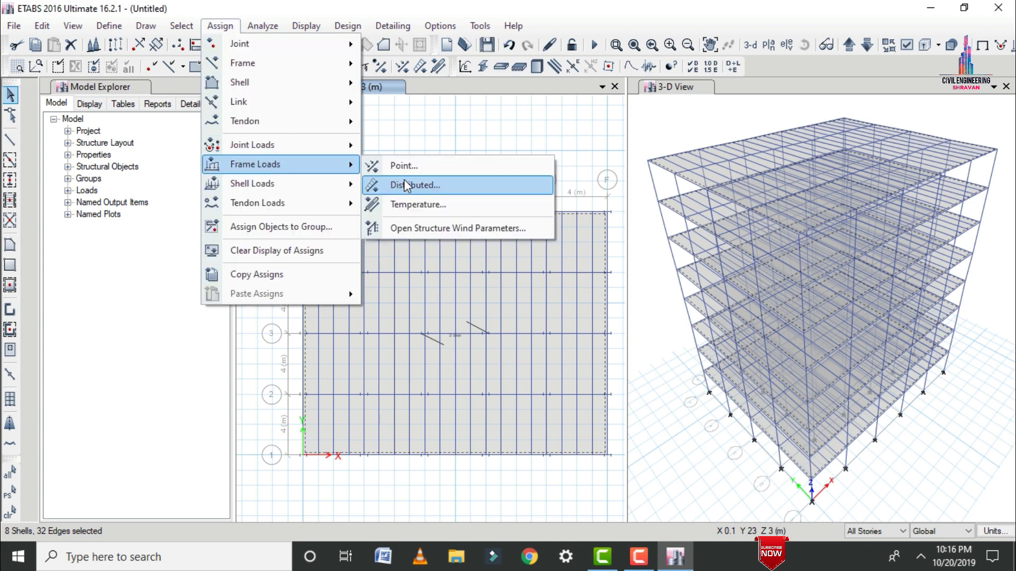
pyautogui.moveTo(303, 182)
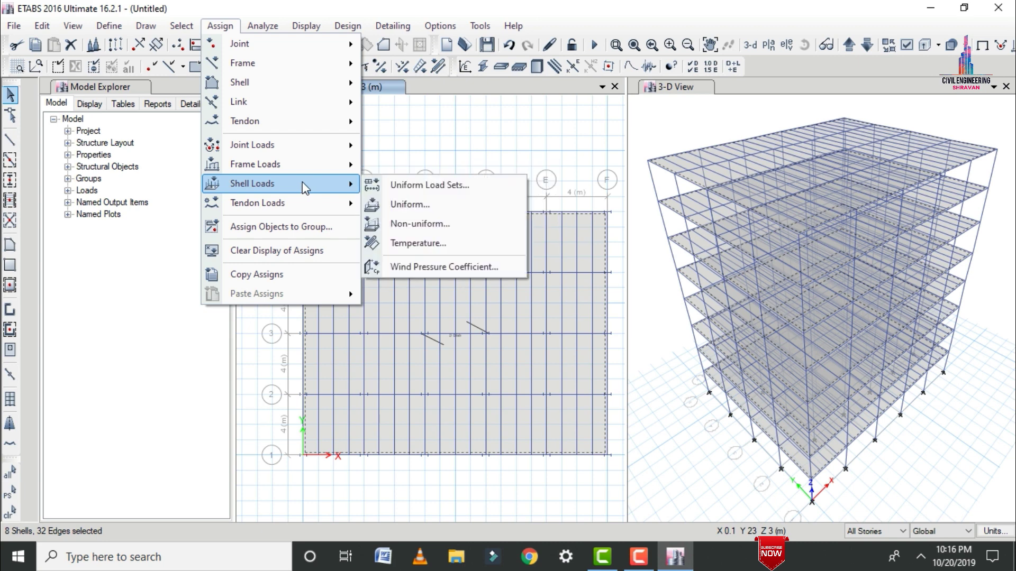
pyautogui.click(403, 202)
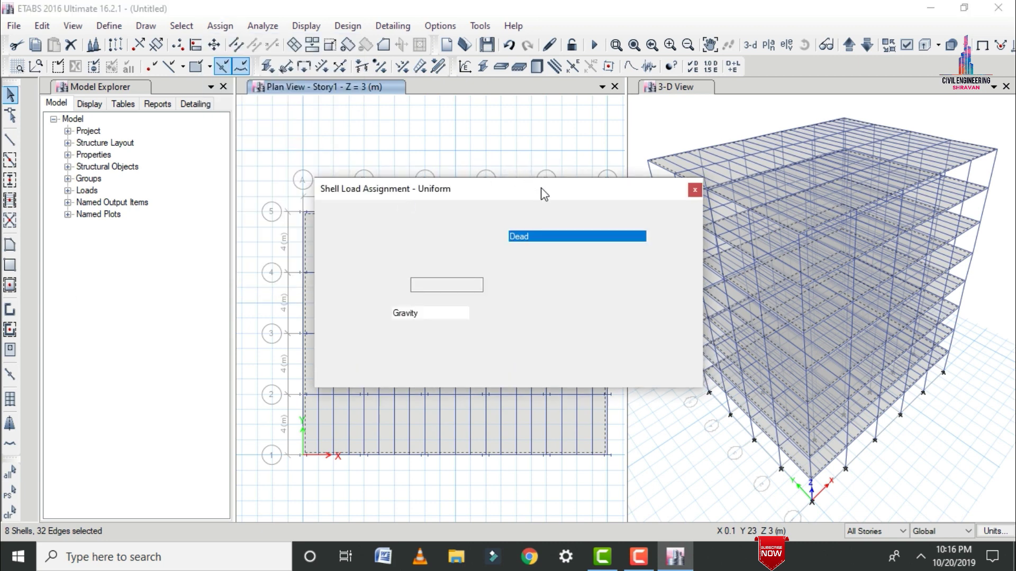
pyautogui.click(564, 239)
pyautogui.click(553, 262)
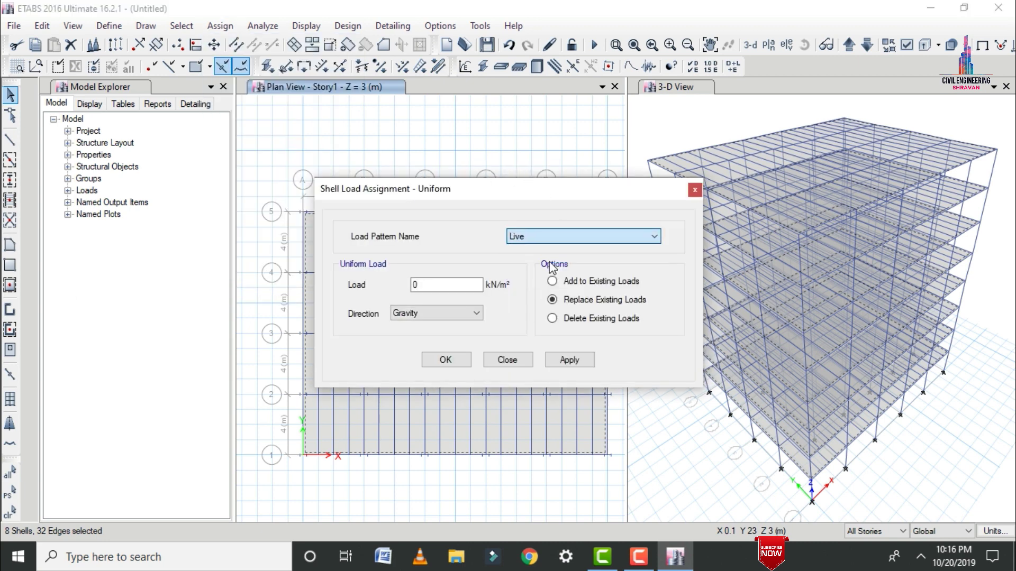
pyautogui.doubleClick(460, 284)
pyautogui.write('3')
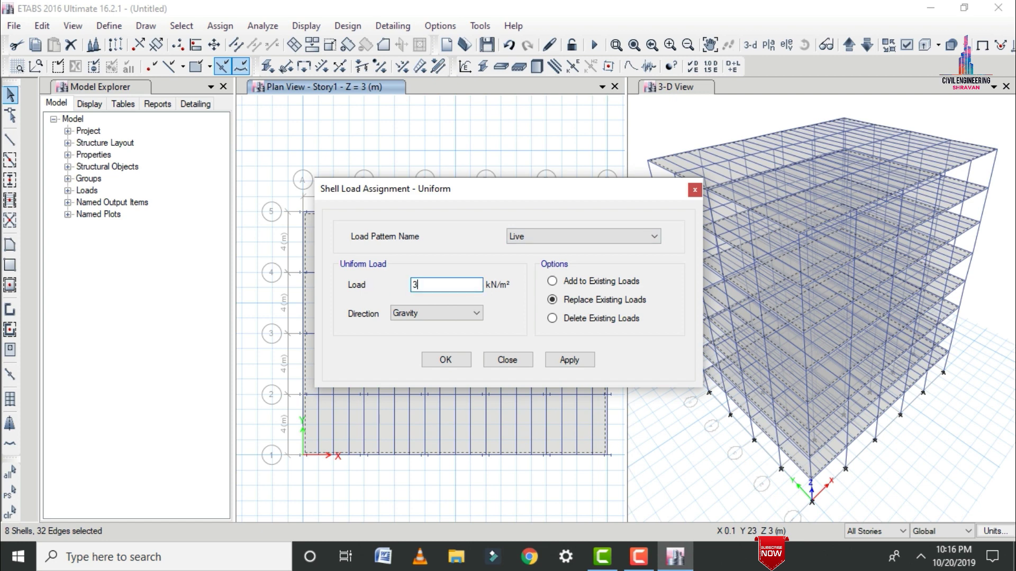
pyautogui.click(595, 285)
pyautogui.click(559, 361)
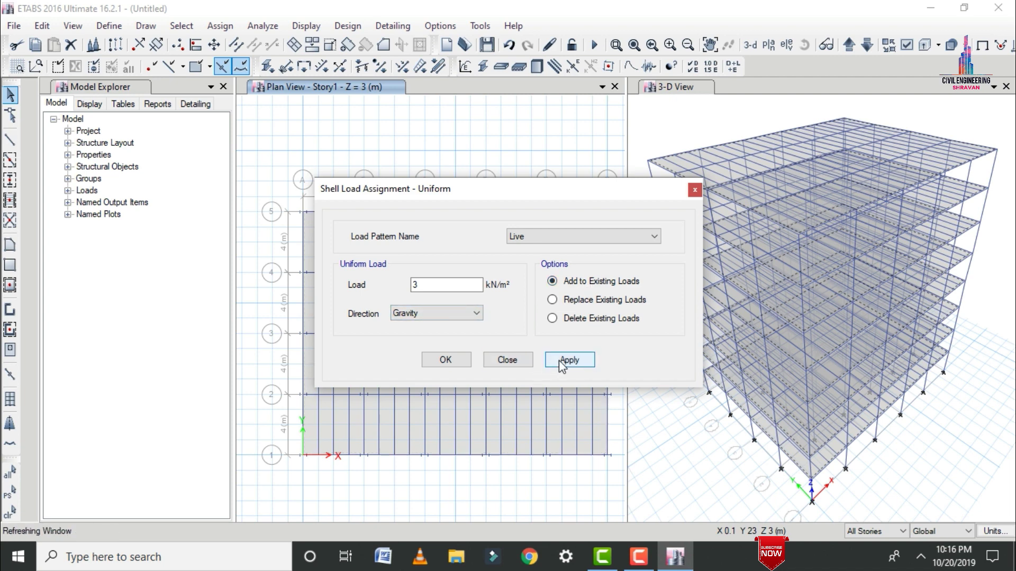
pyautogui.click(445, 360)
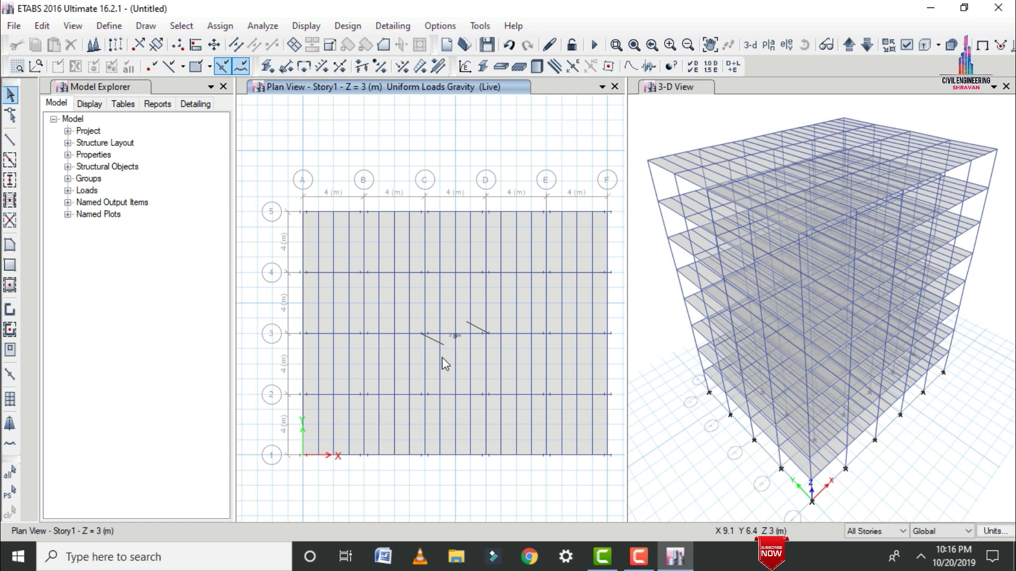
# Reselect the deck slabs on all stories and add a uniform Dead gravity load of 1.5 kN/m² to their existing loads.
pyautogui.click(447, 321)
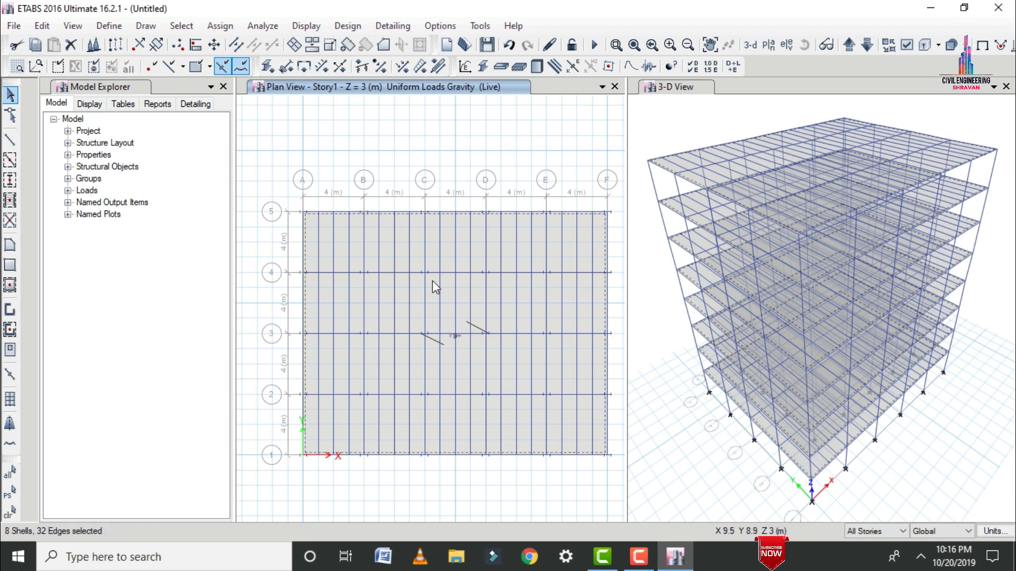
pyautogui.click(220, 26)
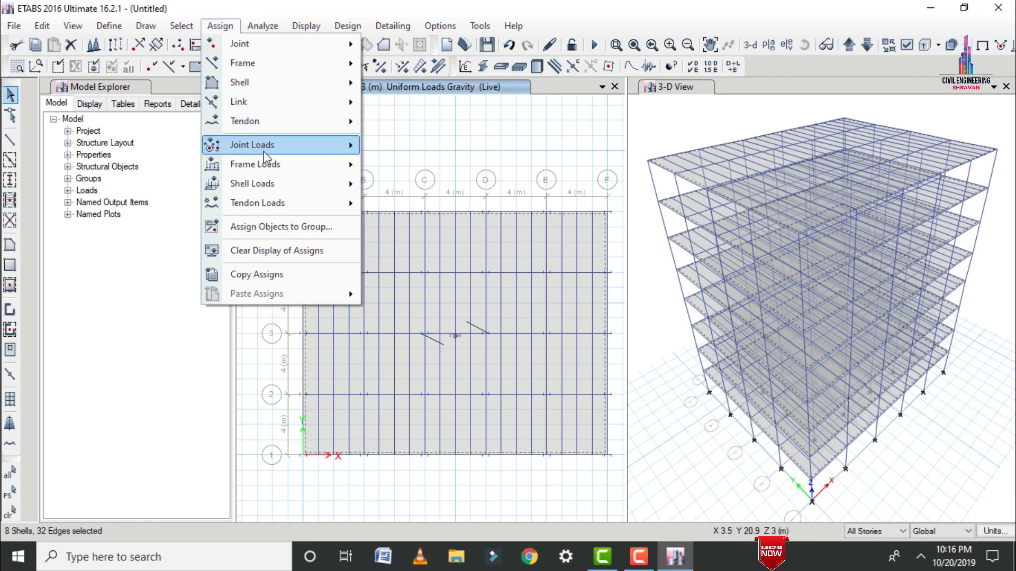
pyautogui.moveTo(254, 183)
pyautogui.click(397, 205)
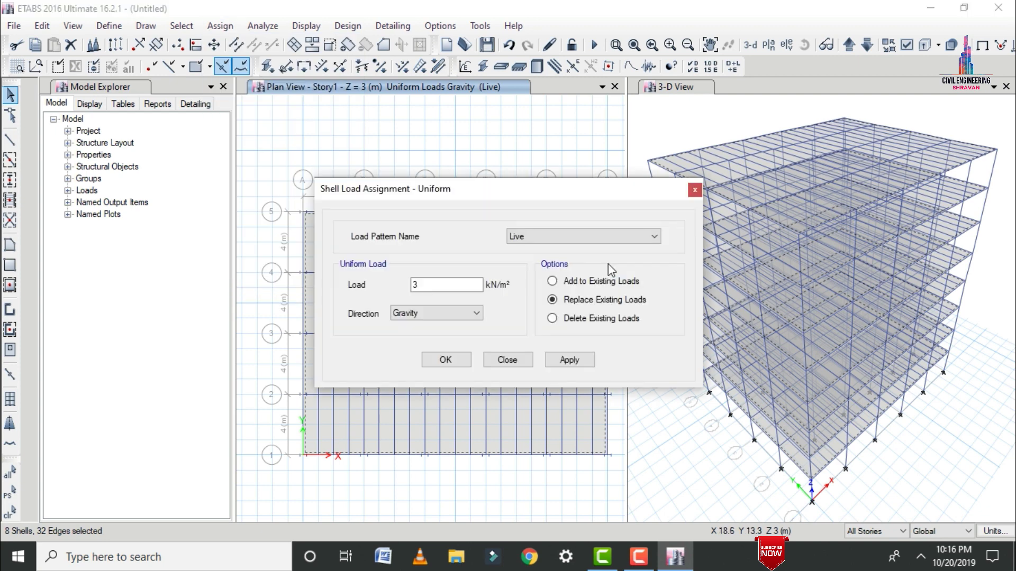
pyautogui.click(611, 234)
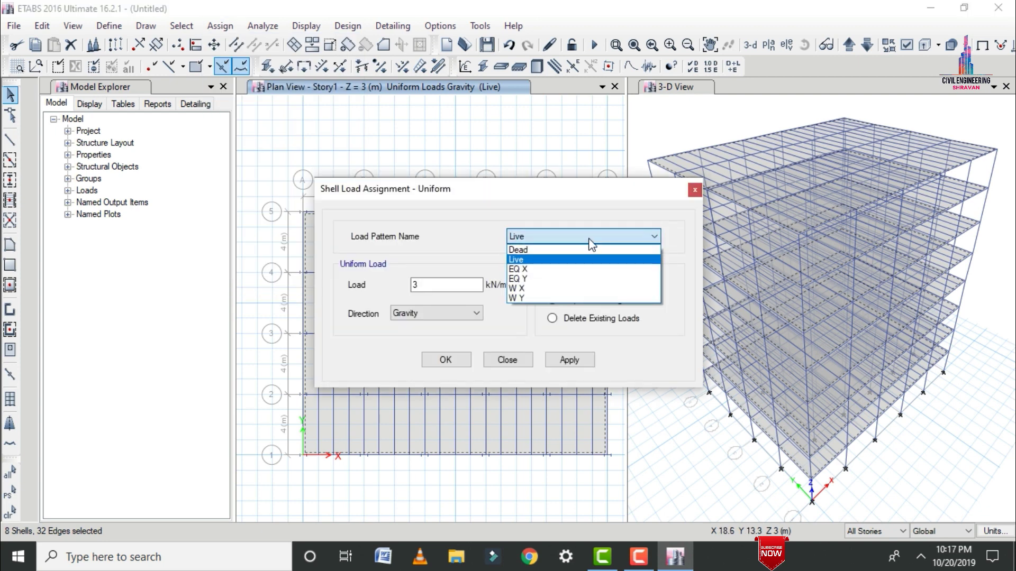
pyautogui.click(553, 251)
pyautogui.click(431, 285)
pyautogui.moveTo(431, 285); pyautogui.dragTo(375, 285)
pyautogui.write('1')
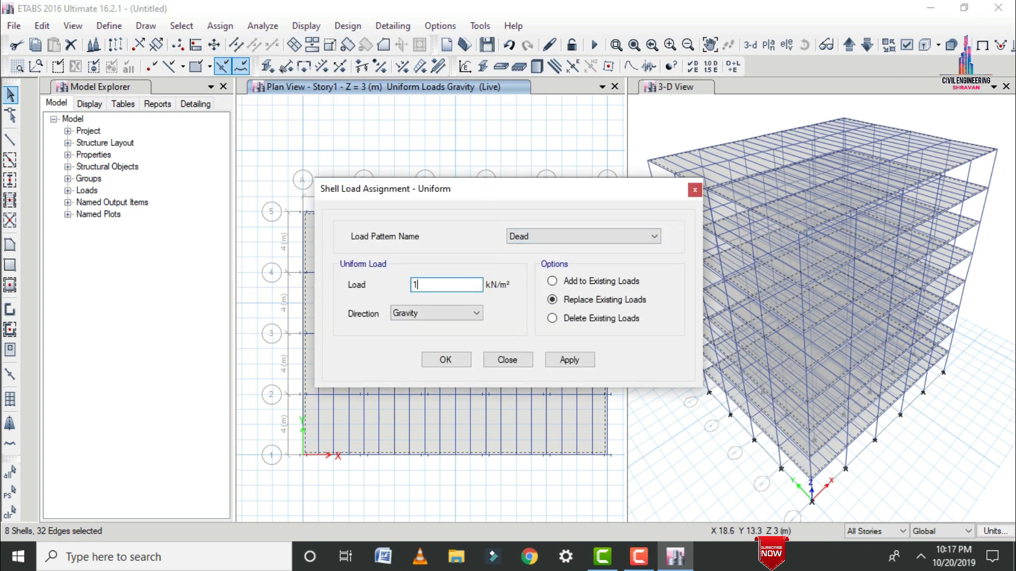
pyautogui.write('.5')
pyautogui.click(552, 281)
pyautogui.click(575, 364)
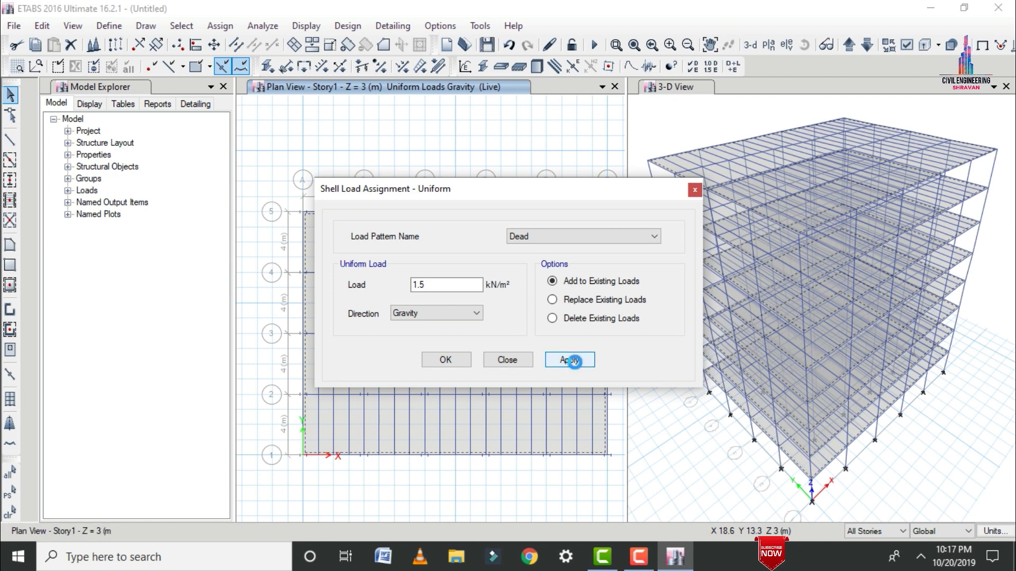
pyautogui.click(446, 360)
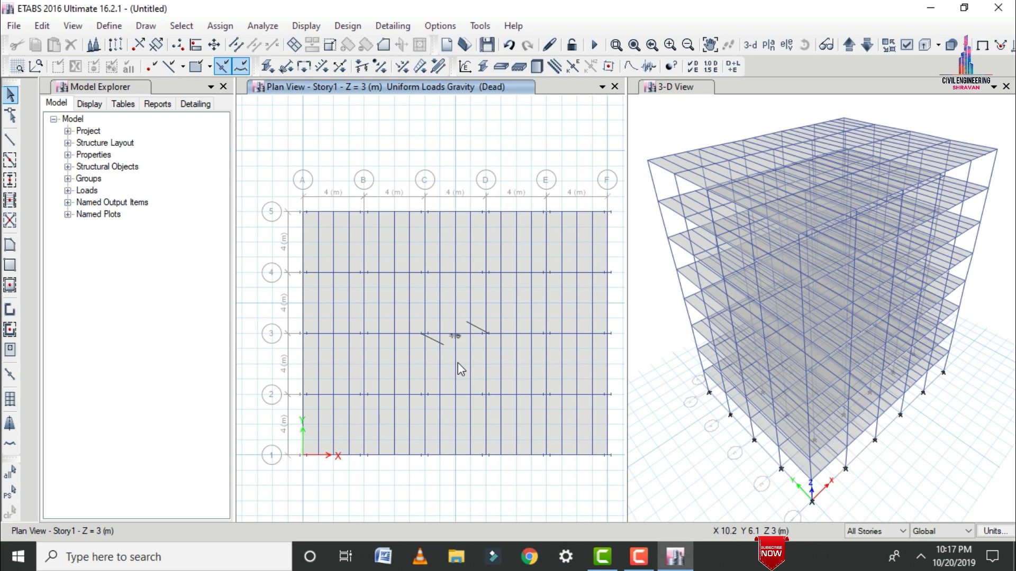
# Select every frame in the model that uses the Auto Beam section property.
pyautogui.click(183, 26)
pyautogui.click(183, 26)
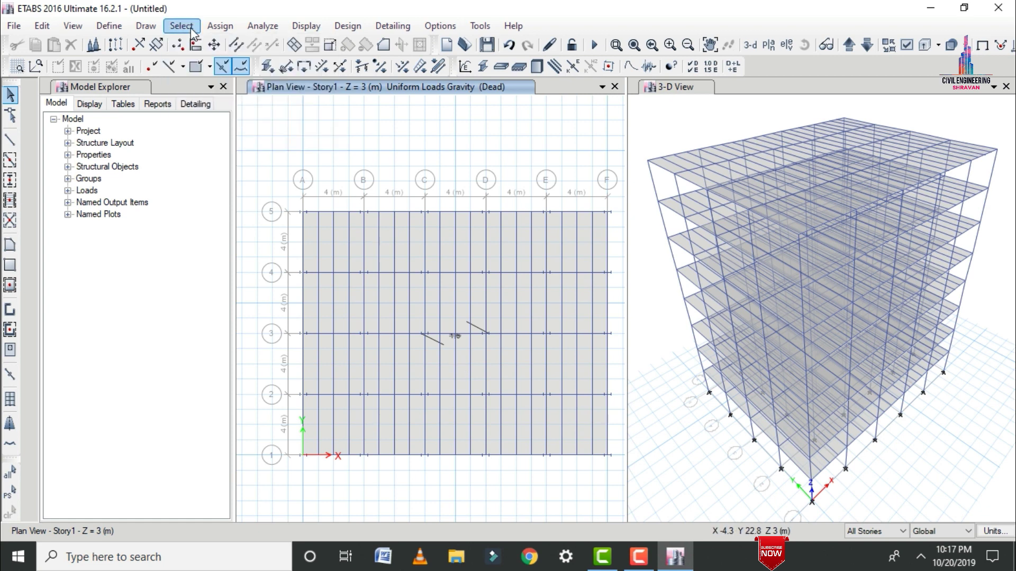
pyautogui.click(182, 26)
pyautogui.moveTo(211, 45)
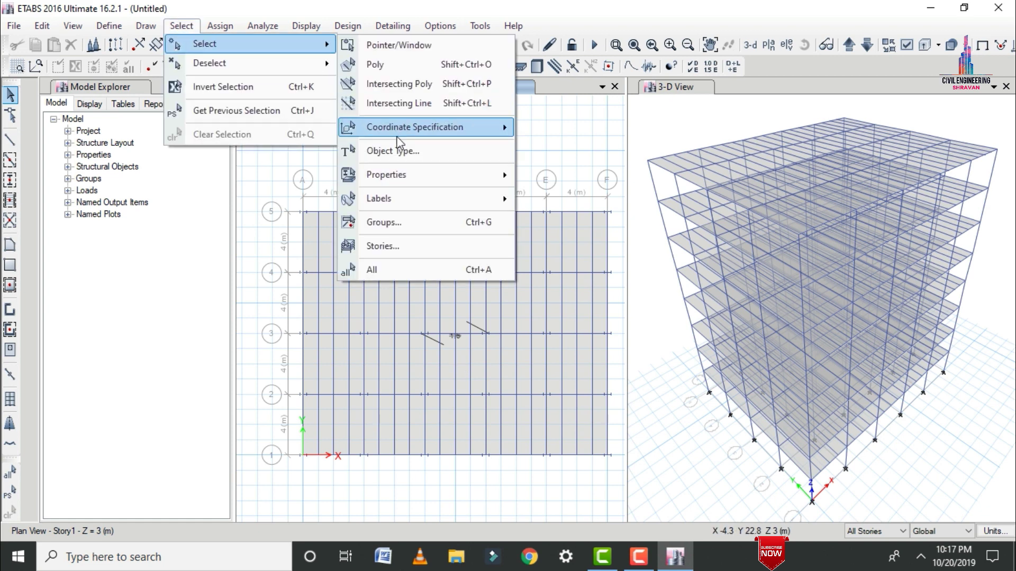
pyautogui.moveTo(400, 172)
pyautogui.click(559, 201)
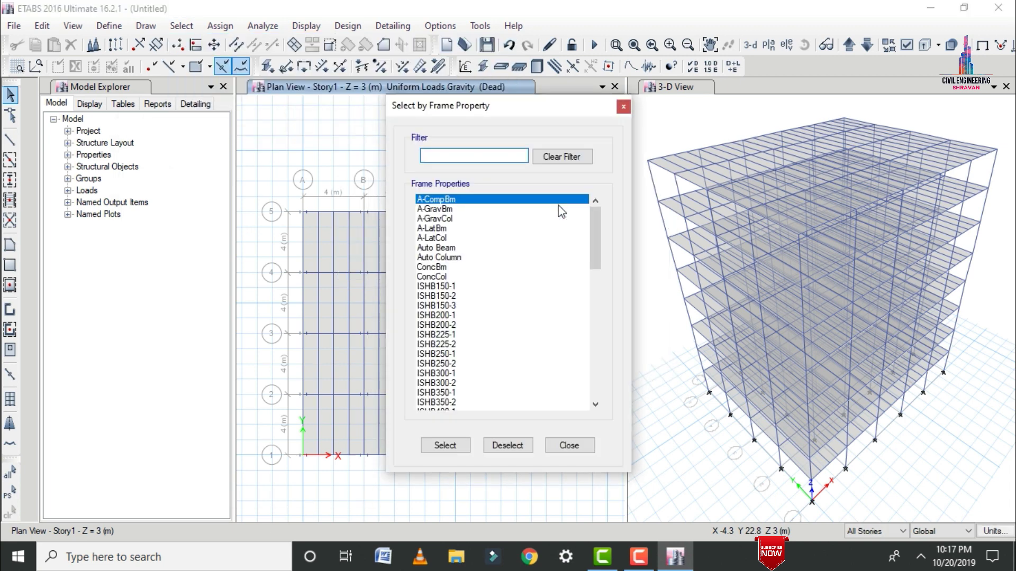
pyautogui.click(459, 249)
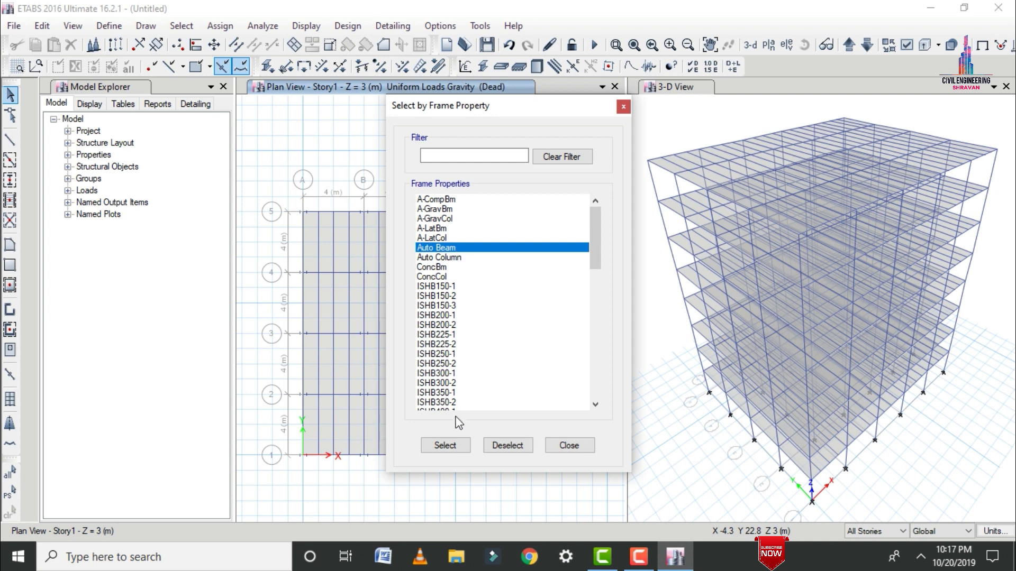
pyautogui.click(446, 446)
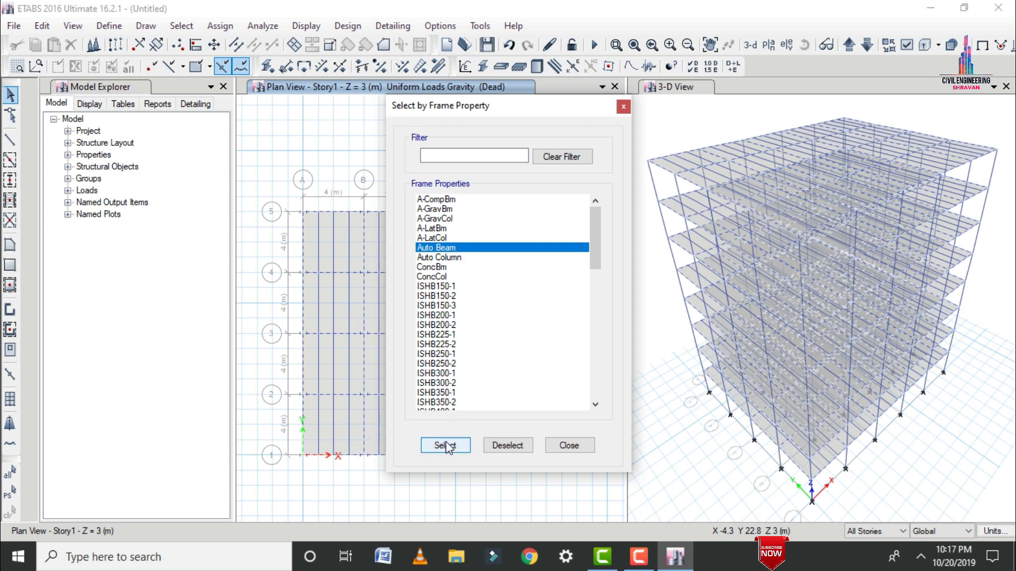
pyautogui.click(568, 446)
# Add a uniform distributed Dead load of 6 kN/m in the gravity direction to the selected beams, adding to existing loads.
pyautogui.click(220, 25)
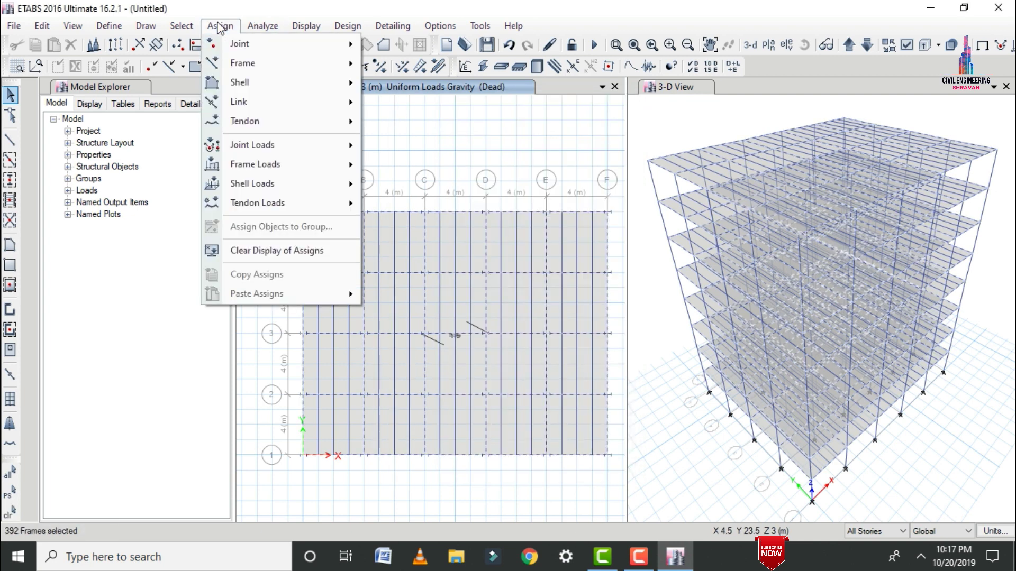
pyautogui.moveTo(249, 164)
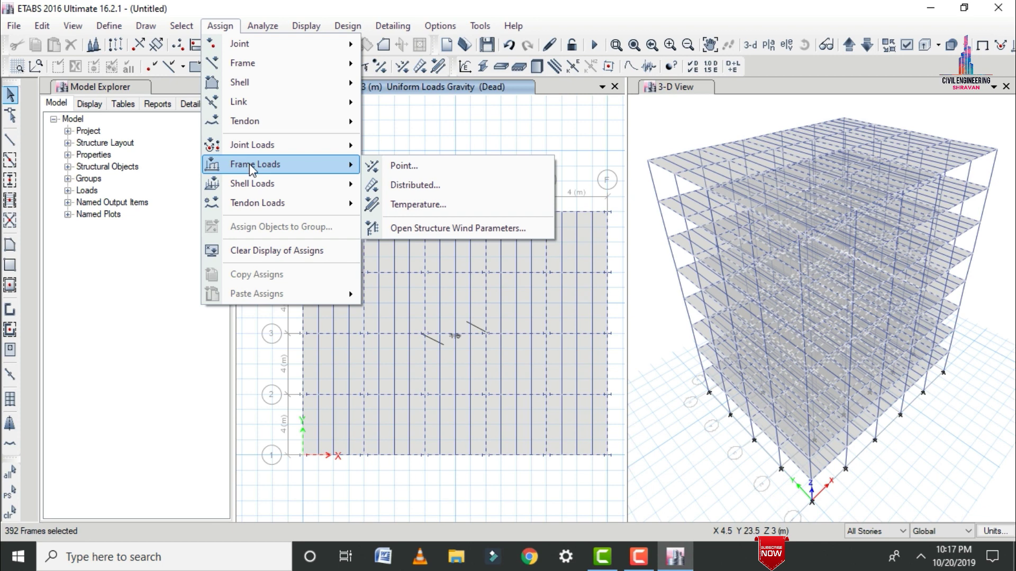
pyautogui.click(390, 185)
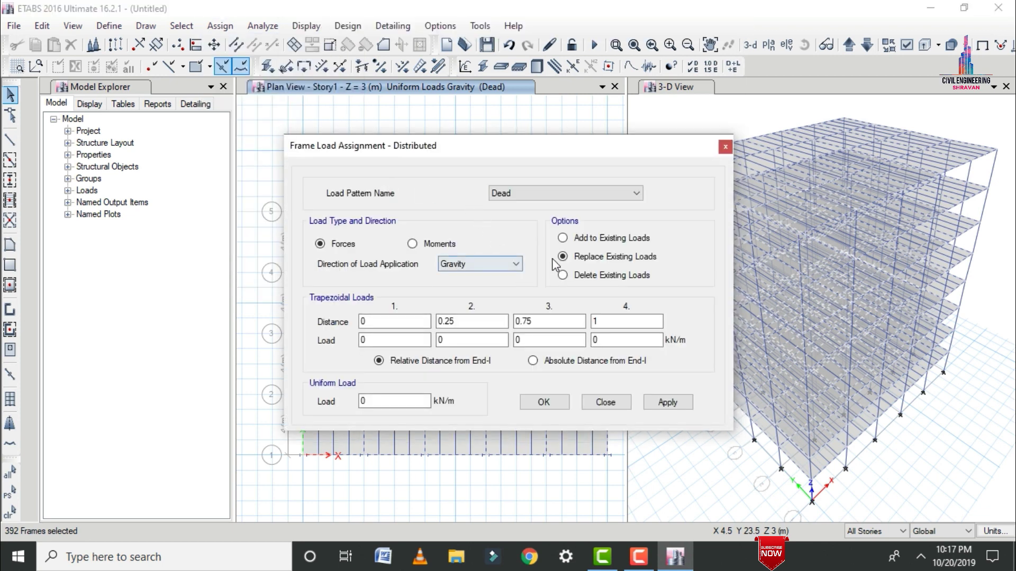
pyautogui.click(580, 241)
pyautogui.doubleClick(370, 401)
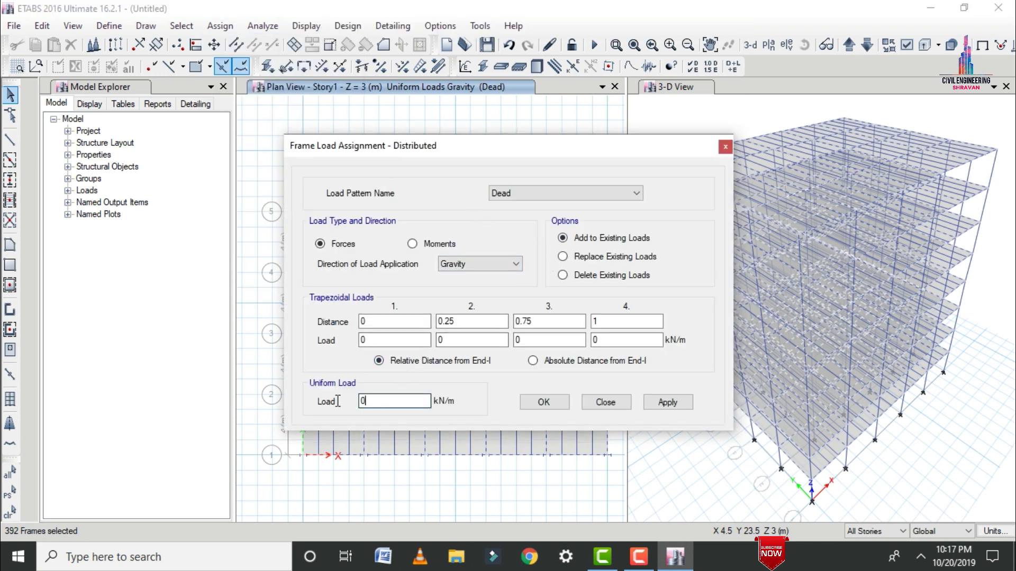
pyautogui.write('6')
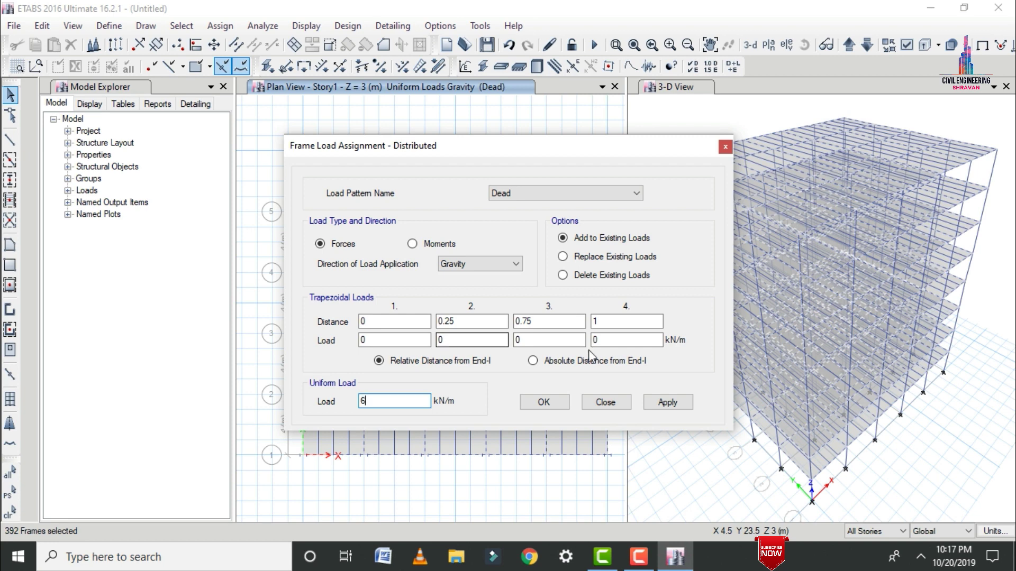
pyautogui.click(659, 401)
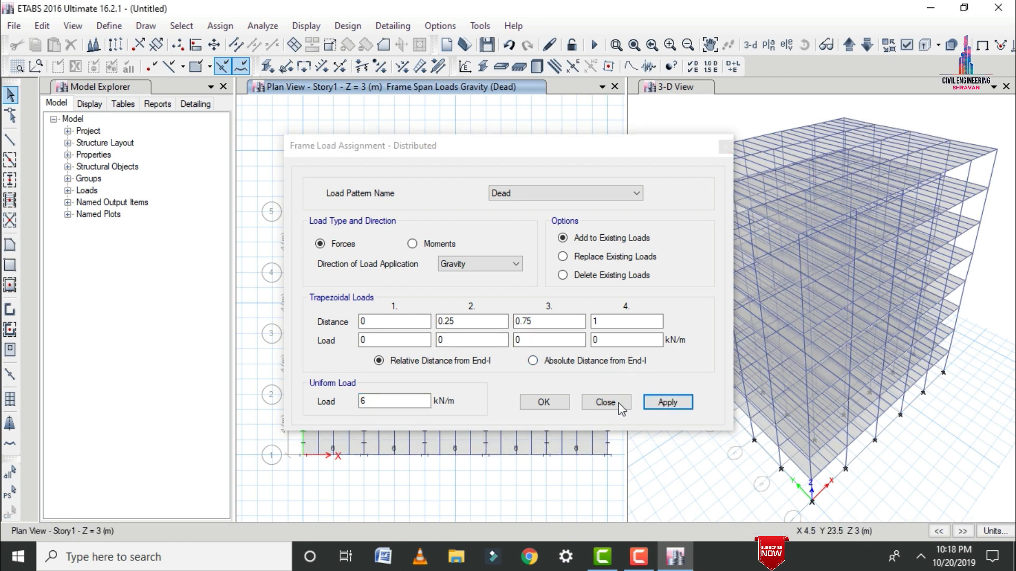
pyautogui.click(545, 402)
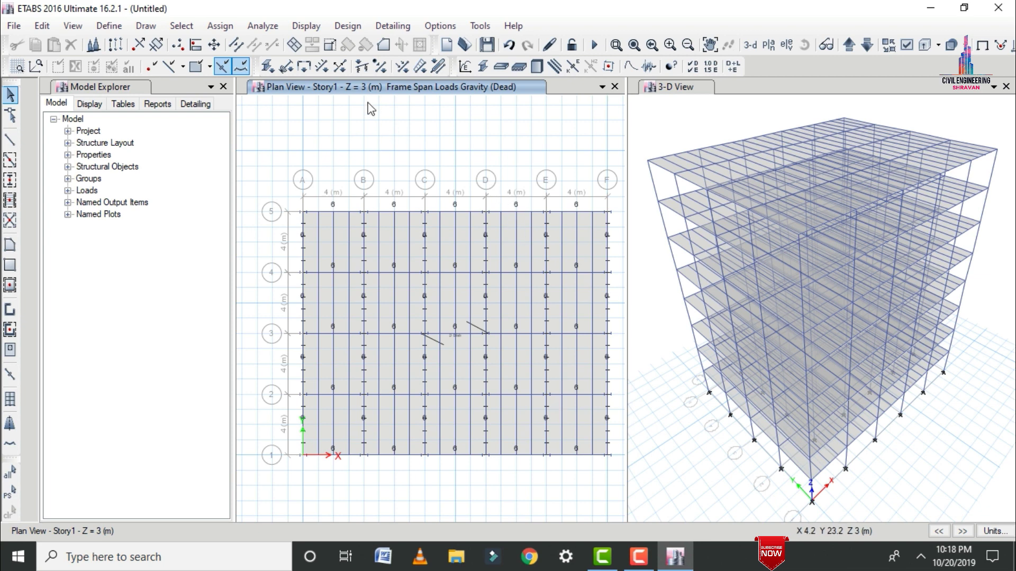
# Add the default design load combinations for steel frame design and composite beam design, and accept the combination list.
pyautogui.click(109, 28)
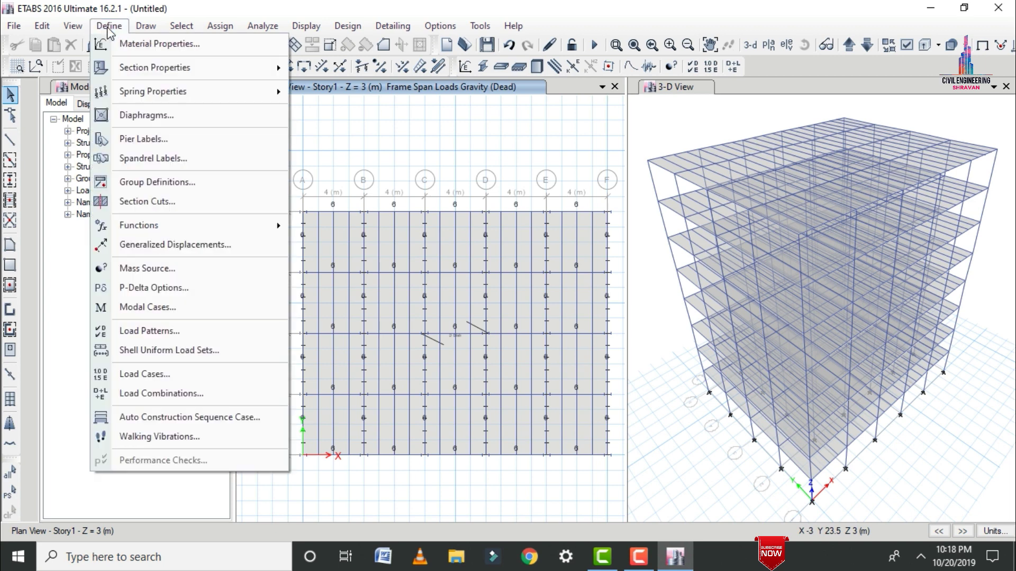
pyautogui.click(160, 393)
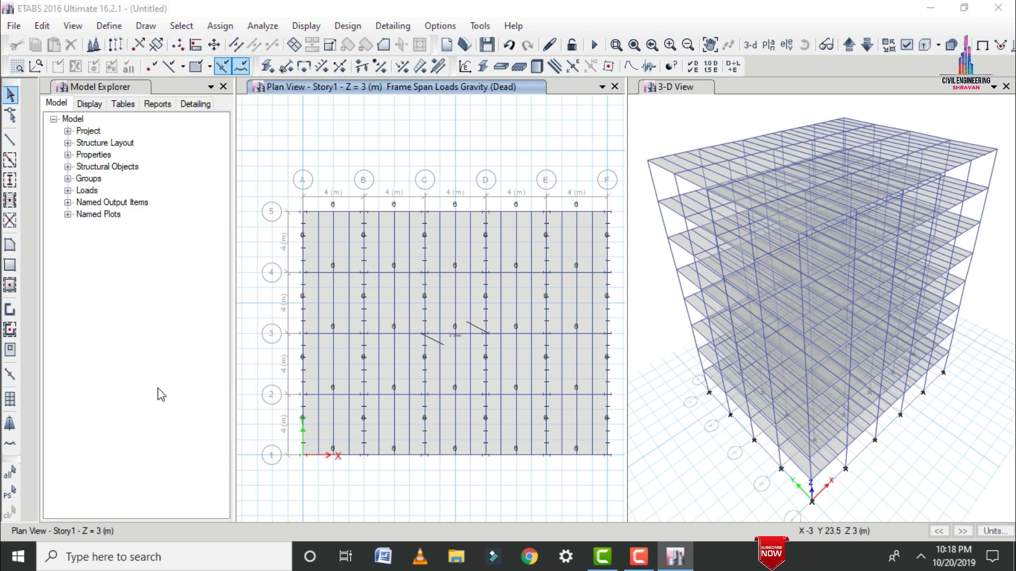
pyautogui.click(582, 317)
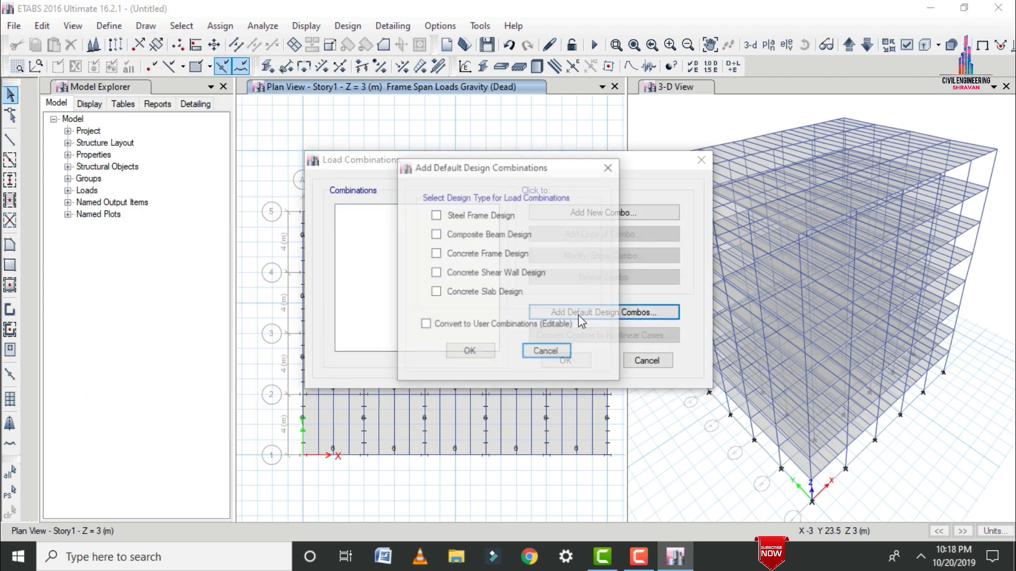
pyautogui.click(454, 217)
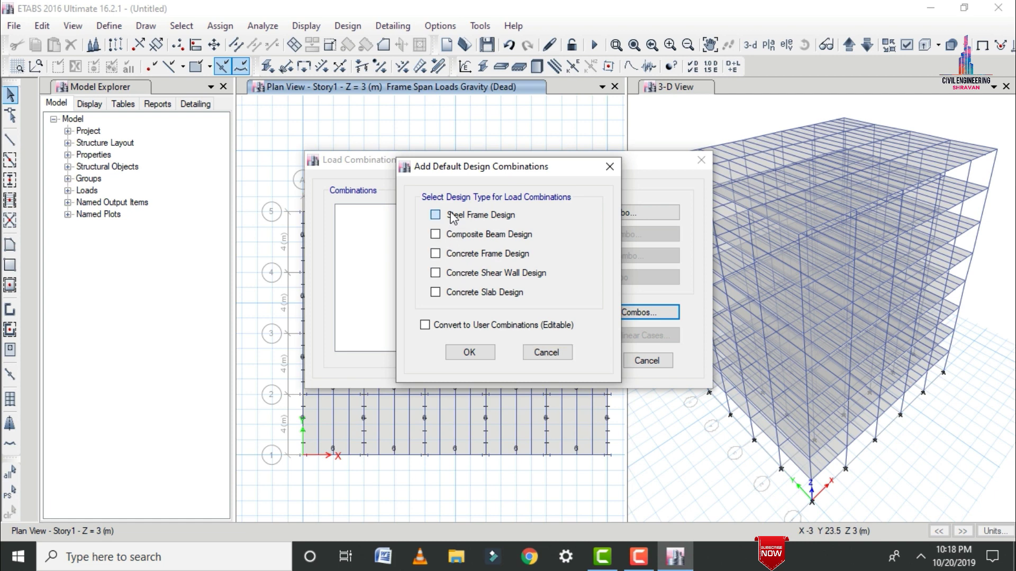
pyautogui.click(464, 239)
pyautogui.click(476, 352)
pyautogui.moveTo(492, 235); pyautogui.dragTo(508, 193)
pyautogui.click(566, 360)
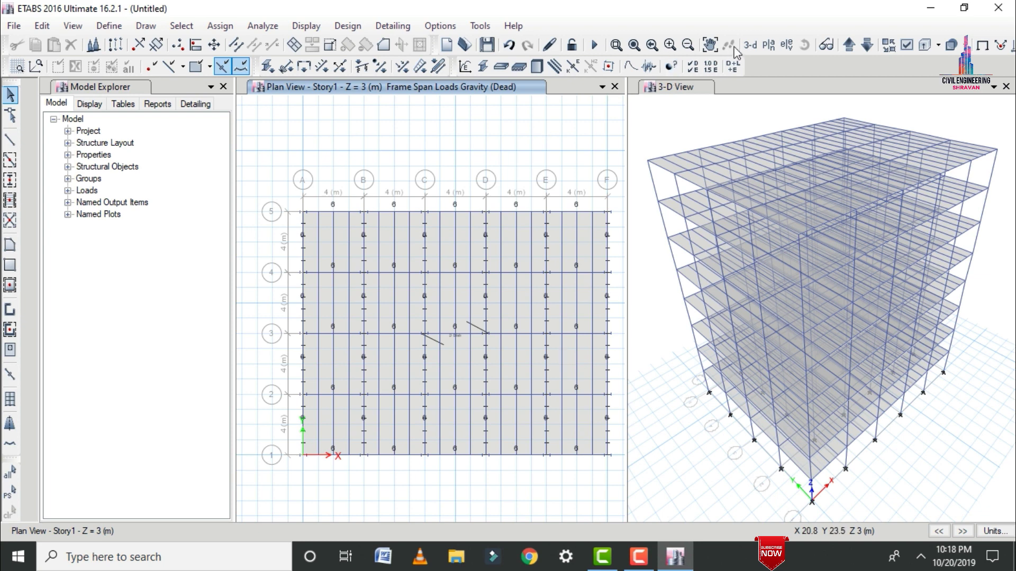
# Step through the story plans and bring the plan view to the Base level at Z = 0 m.
pyautogui.click(858, 45)
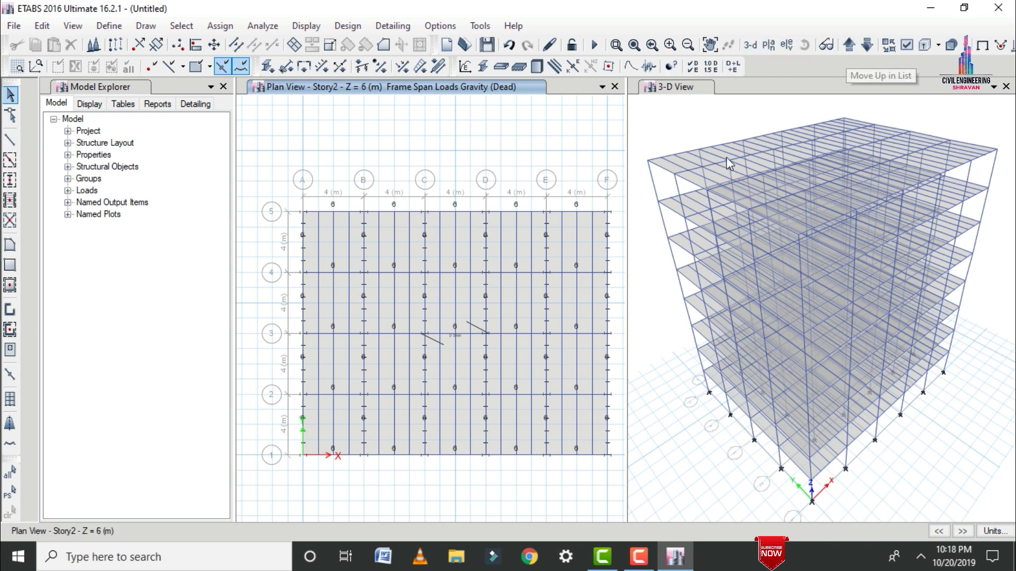
pyautogui.click(850, 46)
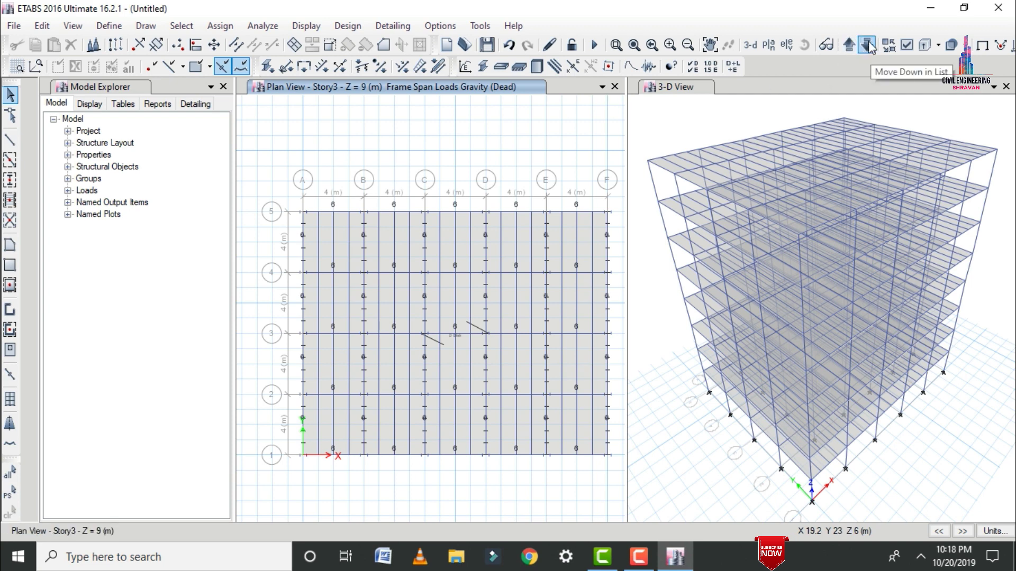
pyautogui.click(867, 45)
pyautogui.click(866, 46)
pyautogui.click(867, 46)
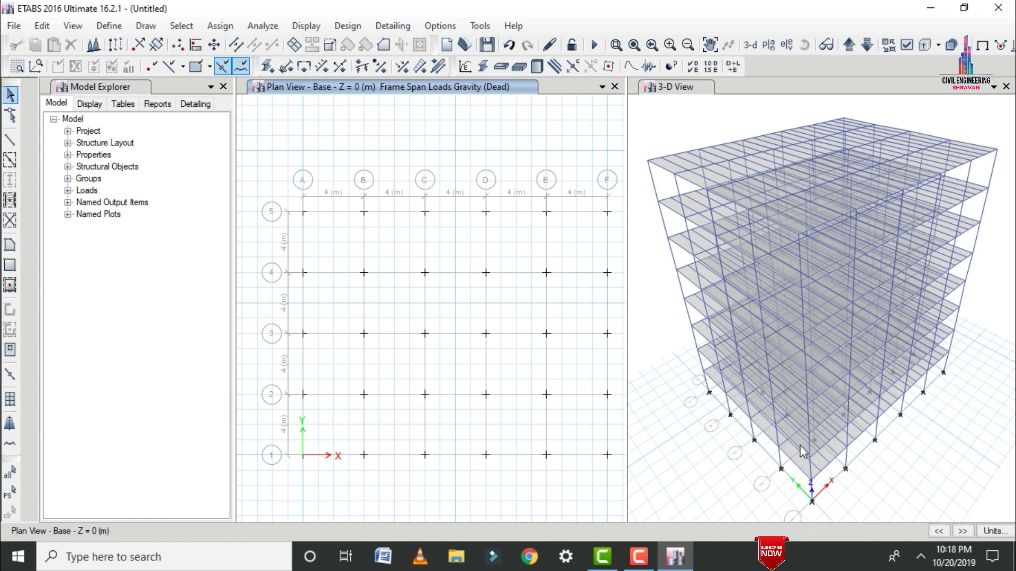
# Limit the plan editing scope to One Story and window-select all the joints at the Base level.
pyautogui.click(657, 109)
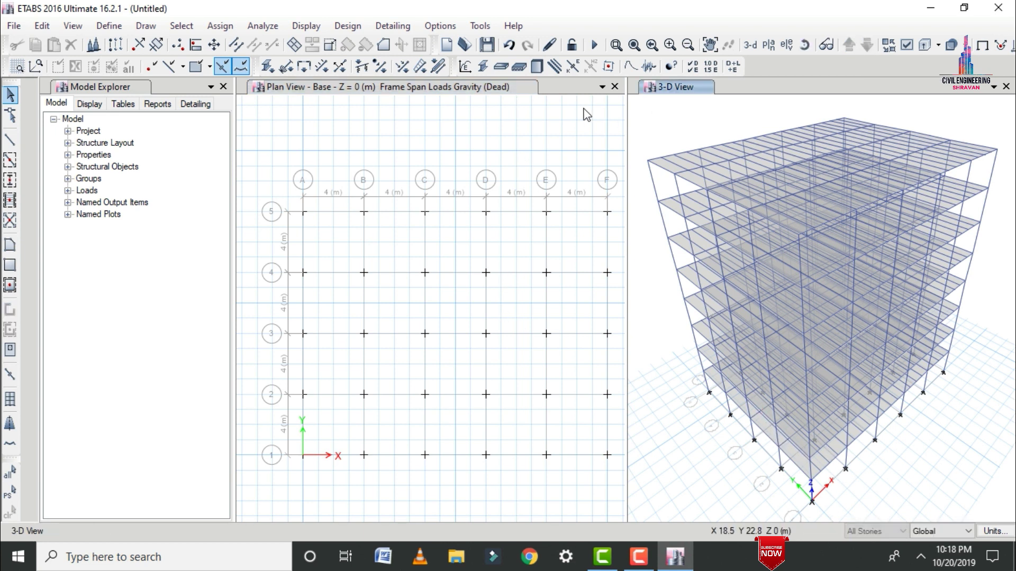
pyautogui.click(586, 115)
pyautogui.click(684, 137)
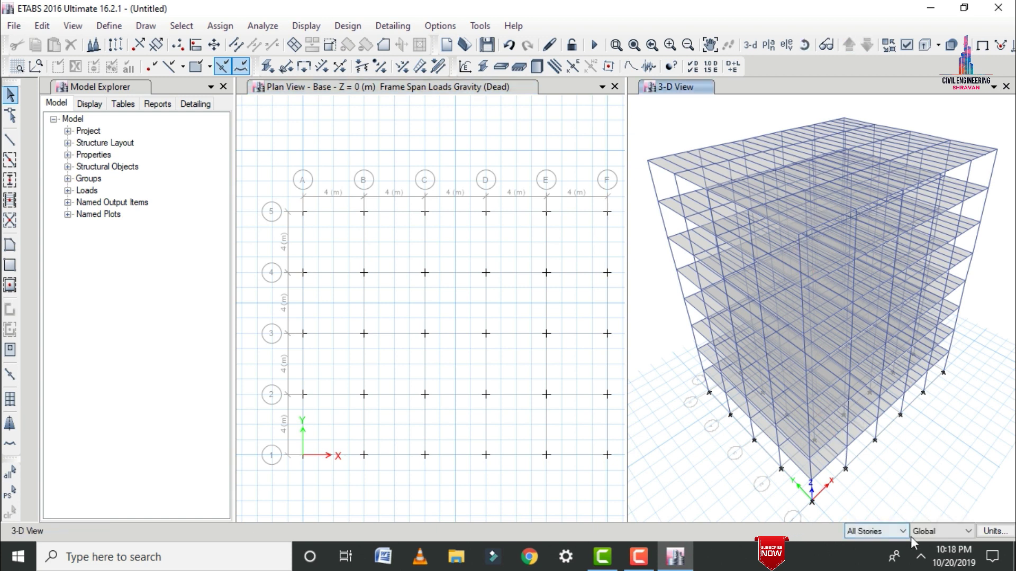
pyautogui.click(902, 531)
pyautogui.click(873, 544)
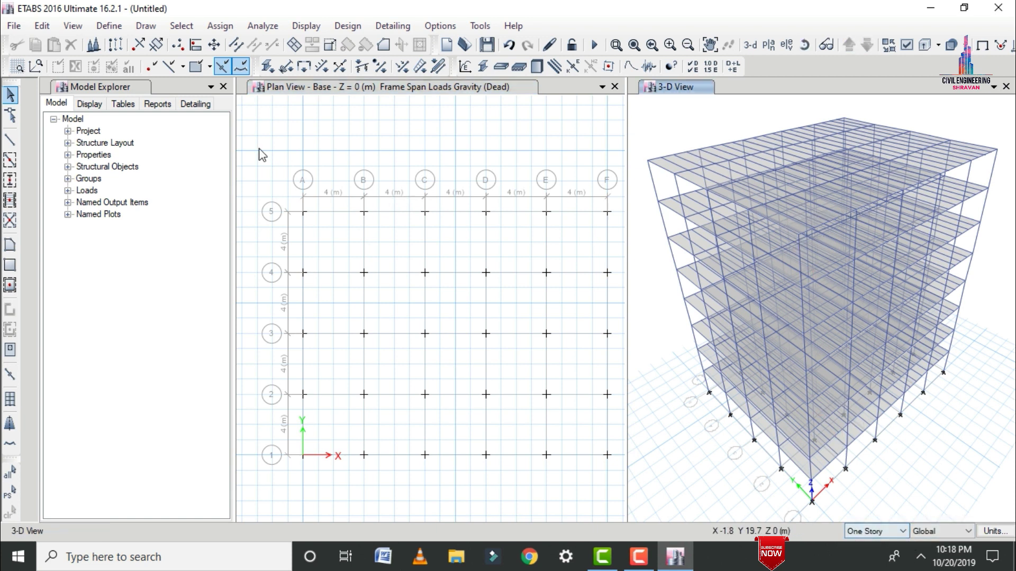
pyautogui.moveTo(256, 147); pyautogui.dragTo(621, 479)
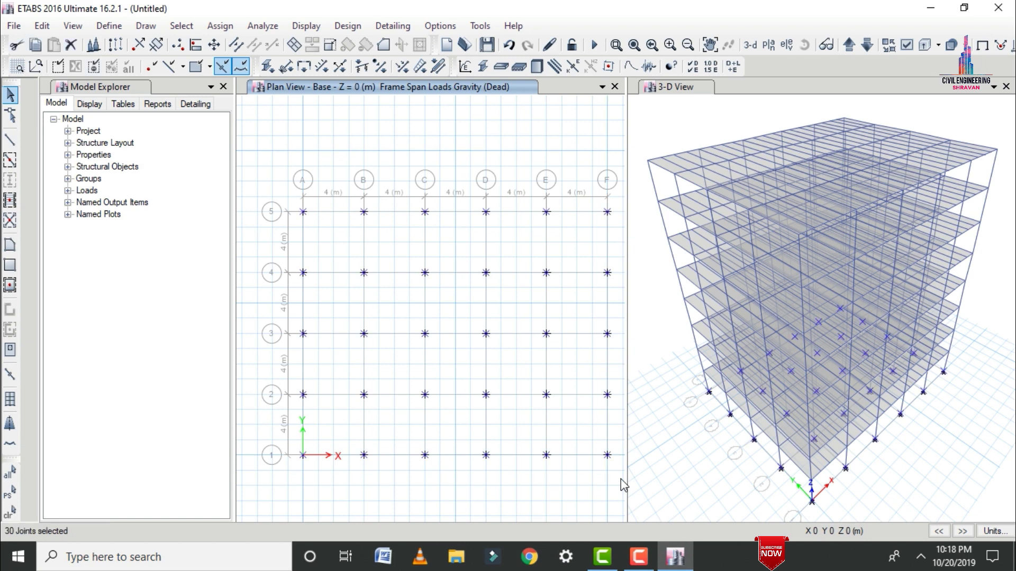
# Assign fixed restraints to the selected base joints, restraining translation and rotation about X, Y and Z.
pyautogui.click(220, 25)
pyautogui.moveTo(324, 55)
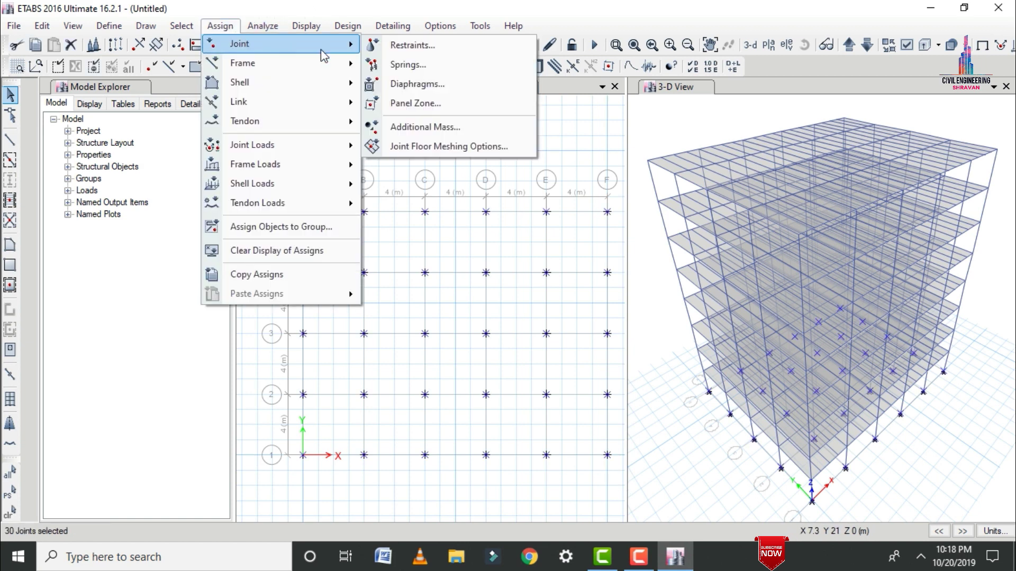
pyautogui.click(410, 47)
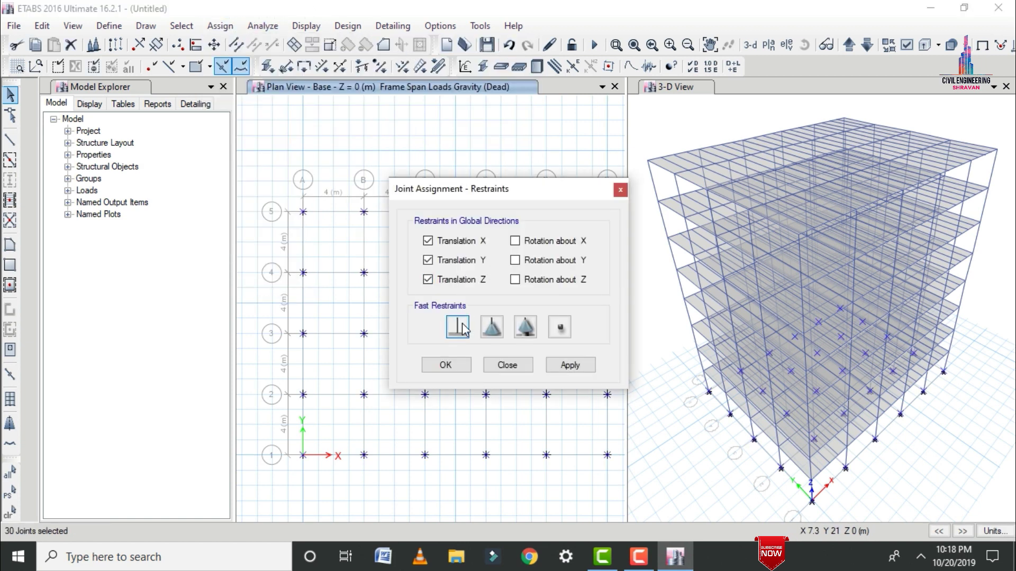
pyautogui.click(457, 327)
pyautogui.click(570, 365)
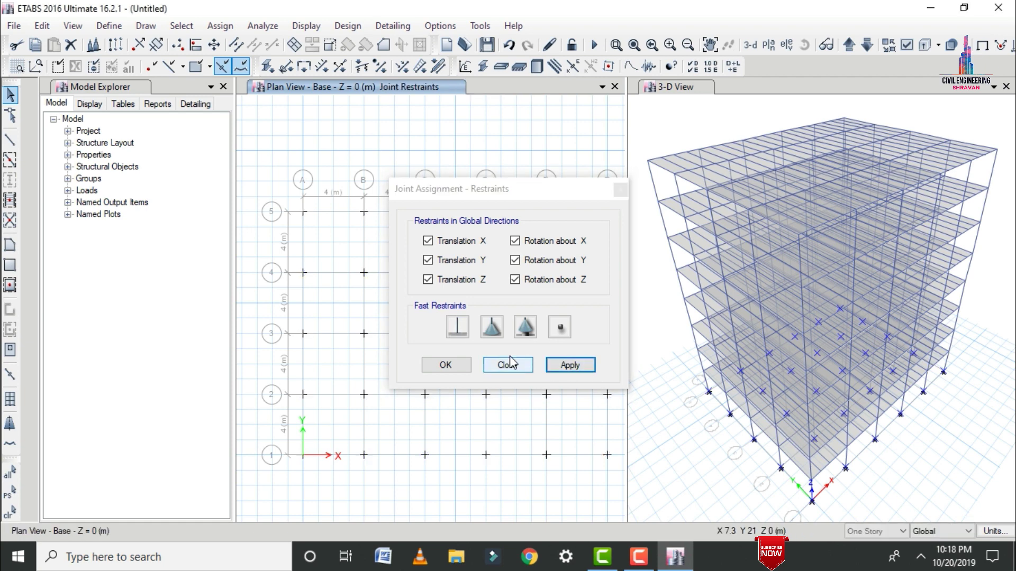
pyautogui.click(446, 365)
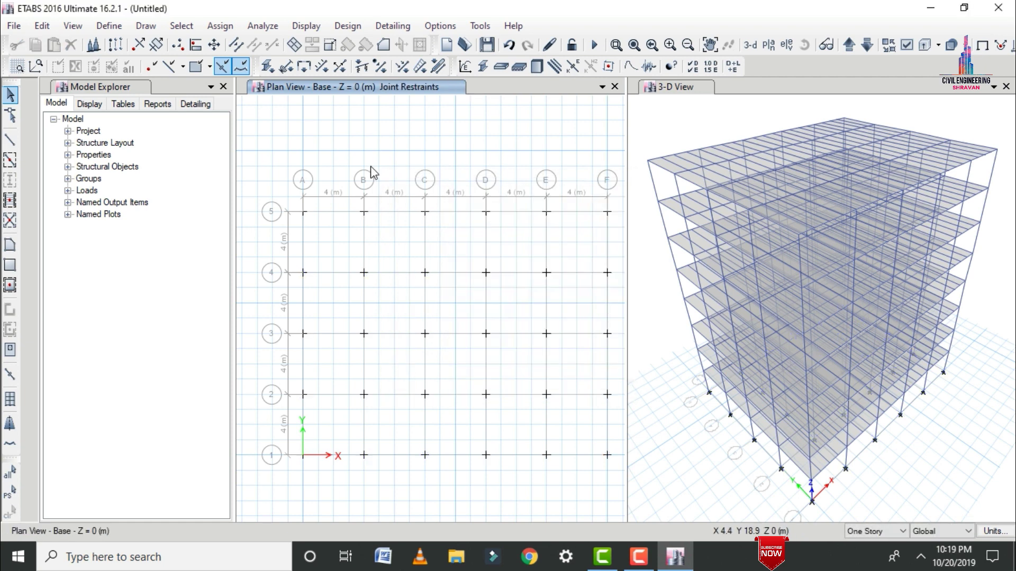
# Select the entire model, assign diaphragm D1 to its joints, and show the Story1 plan at Z = 3 m.
pyautogui.hotkey('ctrl', 'a')
pyautogui.click(220, 26)
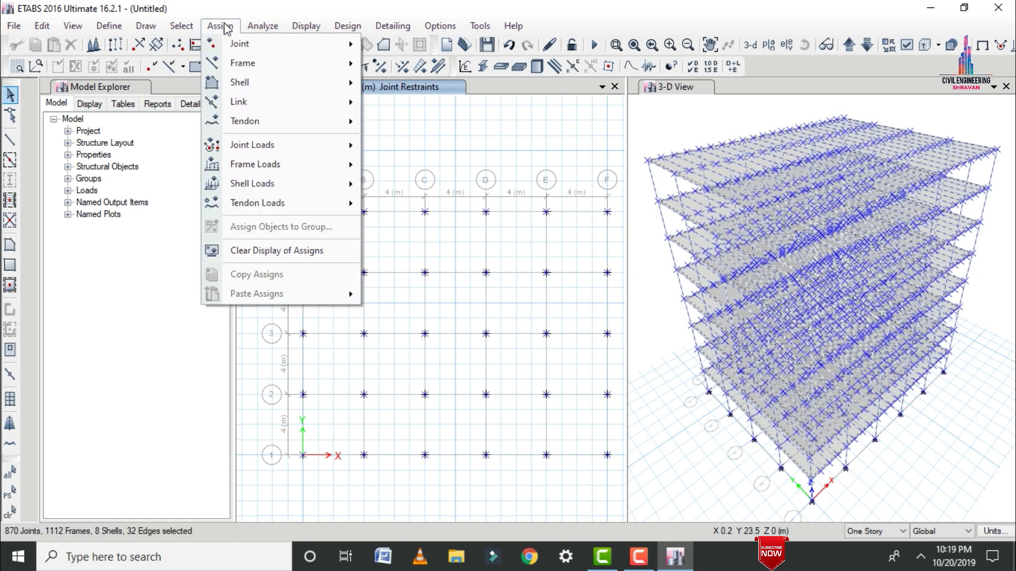
pyautogui.moveTo(239, 43)
pyautogui.click(427, 86)
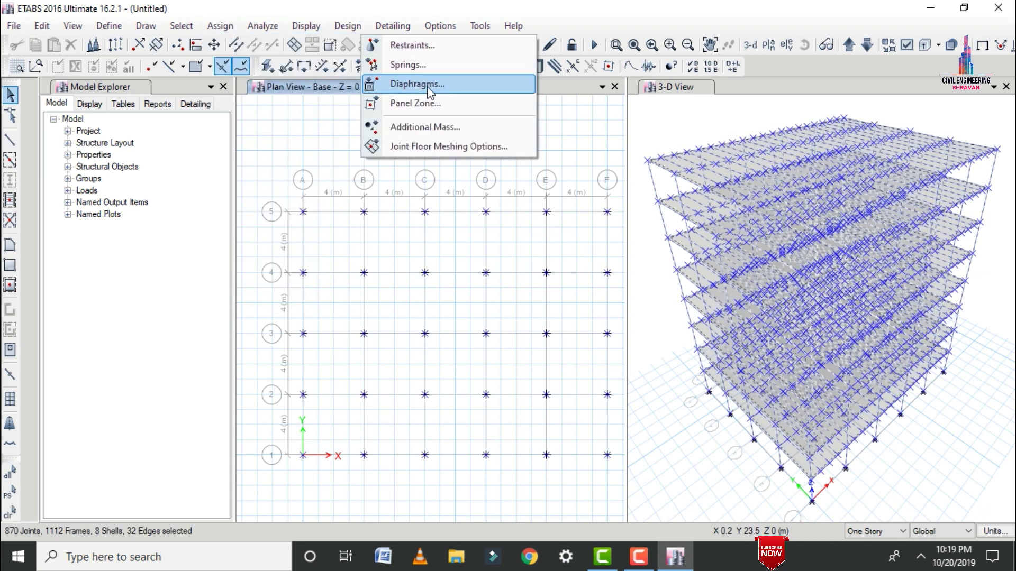
pyautogui.click(427, 84)
pyautogui.click(423, 183)
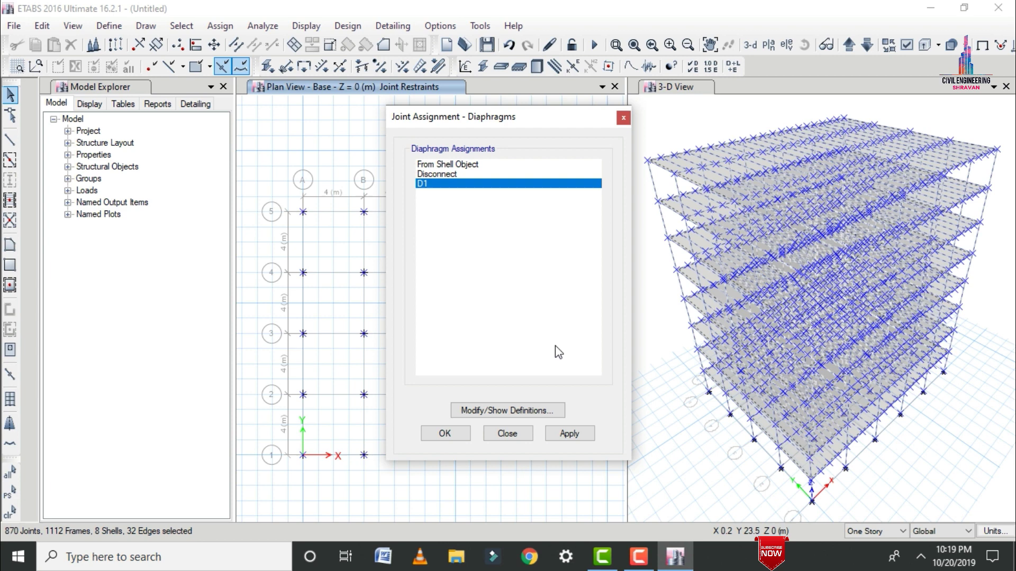
pyautogui.click(567, 432)
pyautogui.click(468, 436)
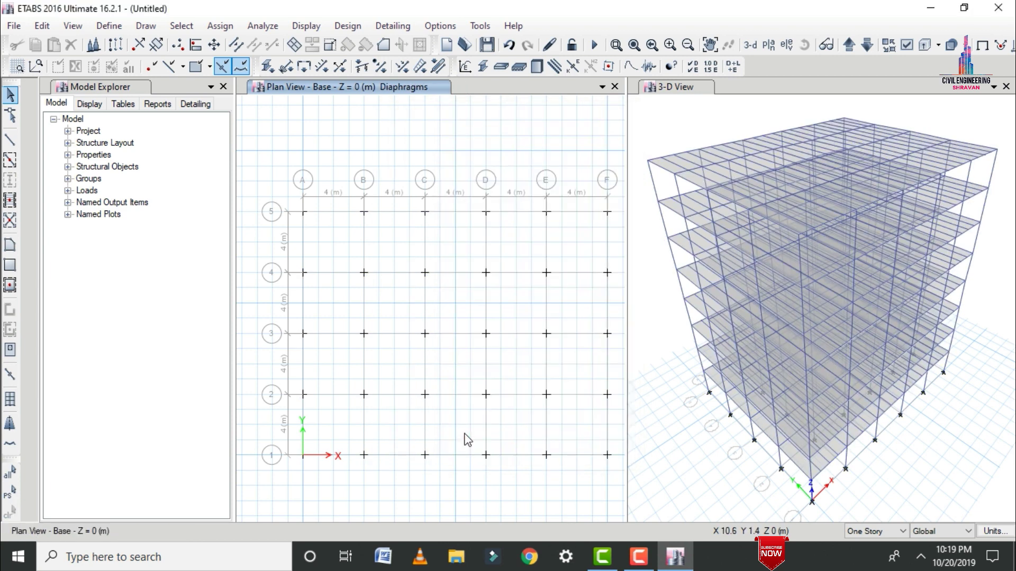
pyautogui.click(849, 46)
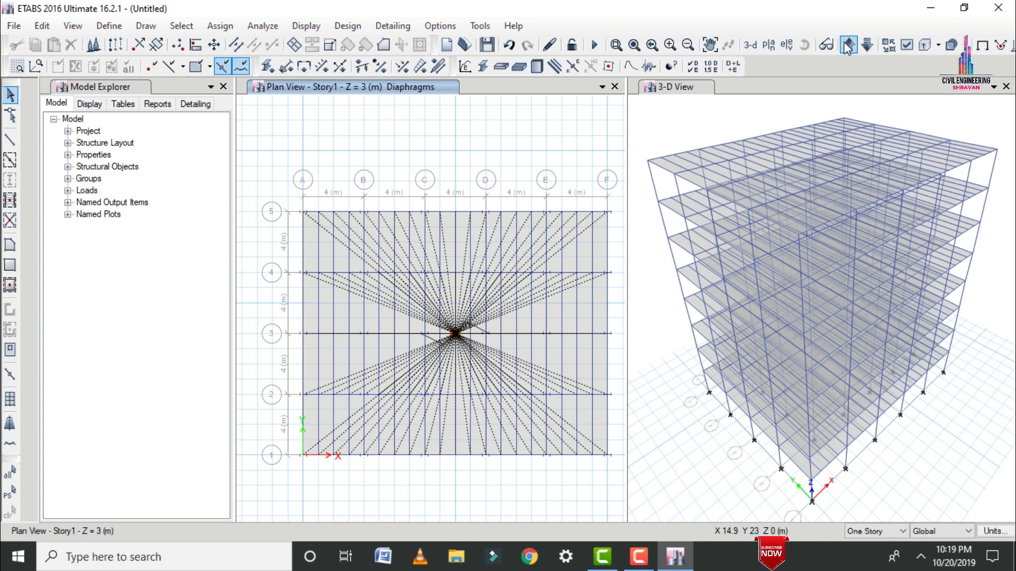
# Check the model with the Joints/Joints and Joints/Frames within Tolerance checks at a 1 mm length tolerance, and dismiss the report.
pyautogui.click(306, 27)
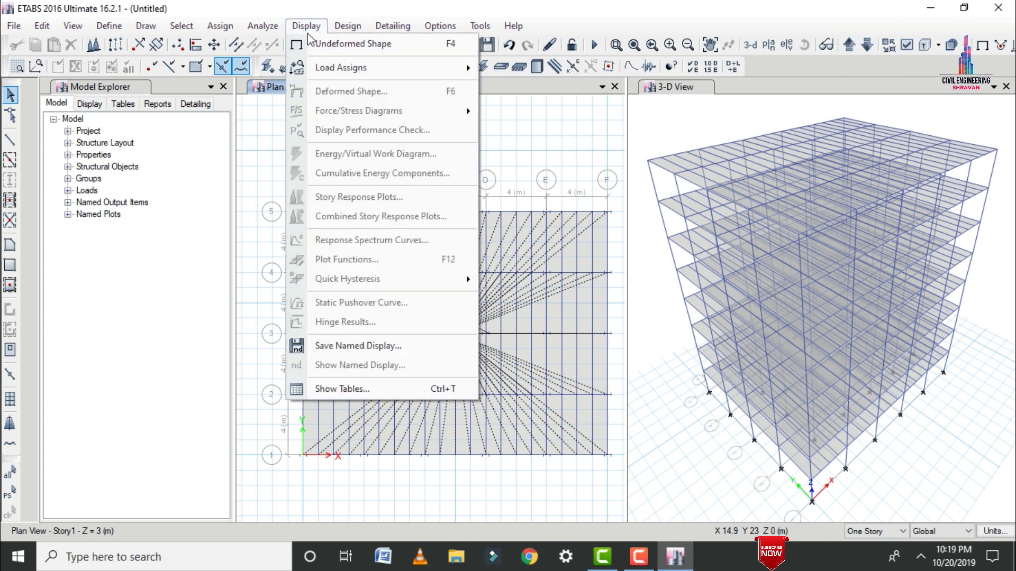
pyautogui.moveTo(265, 32)
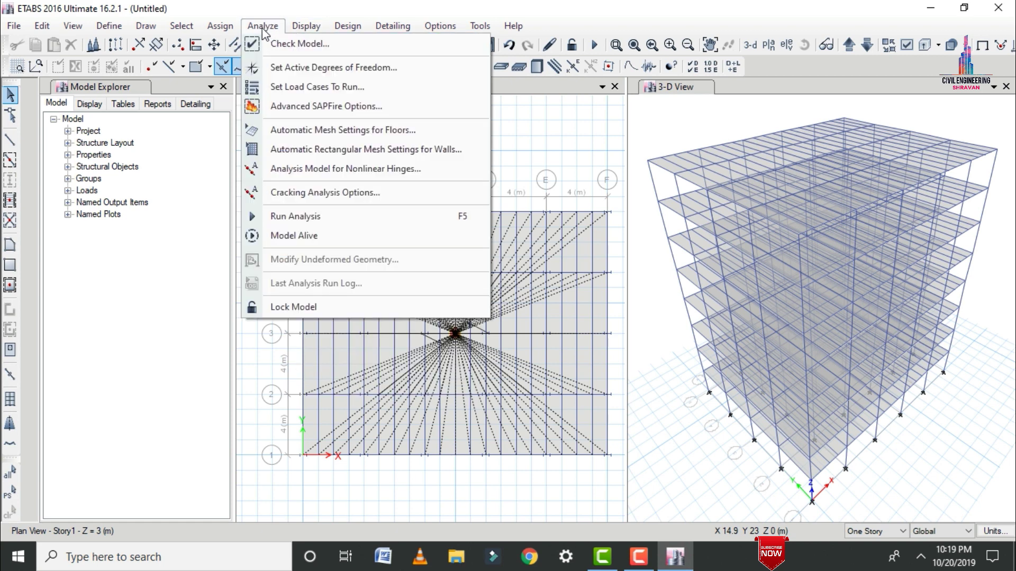
pyautogui.click(297, 43)
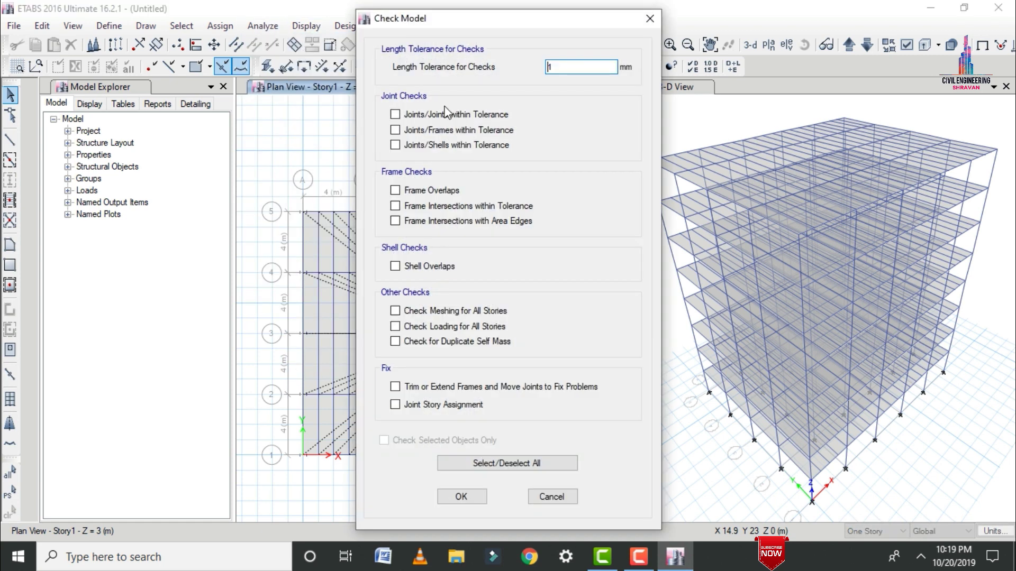
pyautogui.click(443, 114)
pyautogui.click(443, 130)
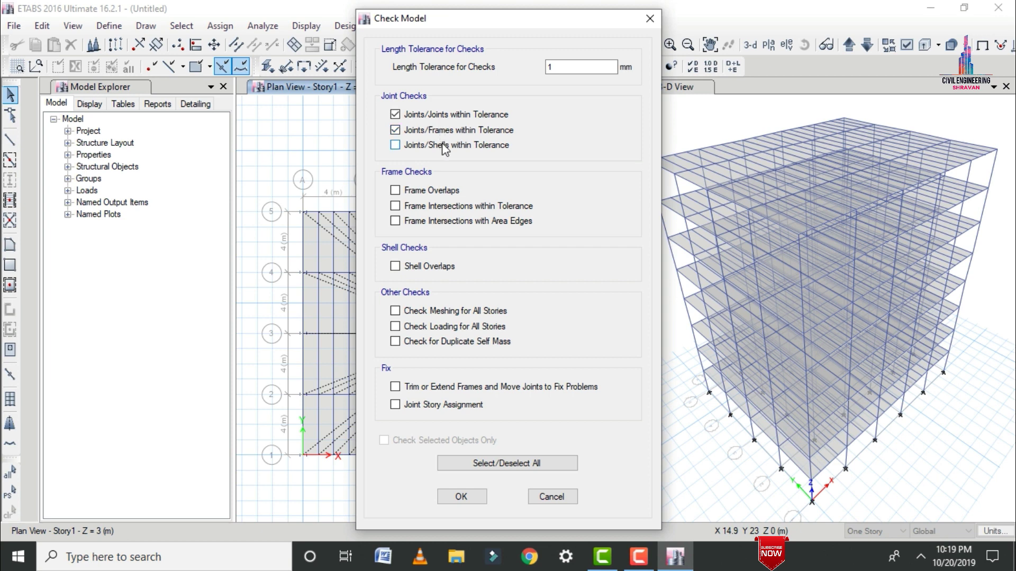
pyautogui.click(482, 500)
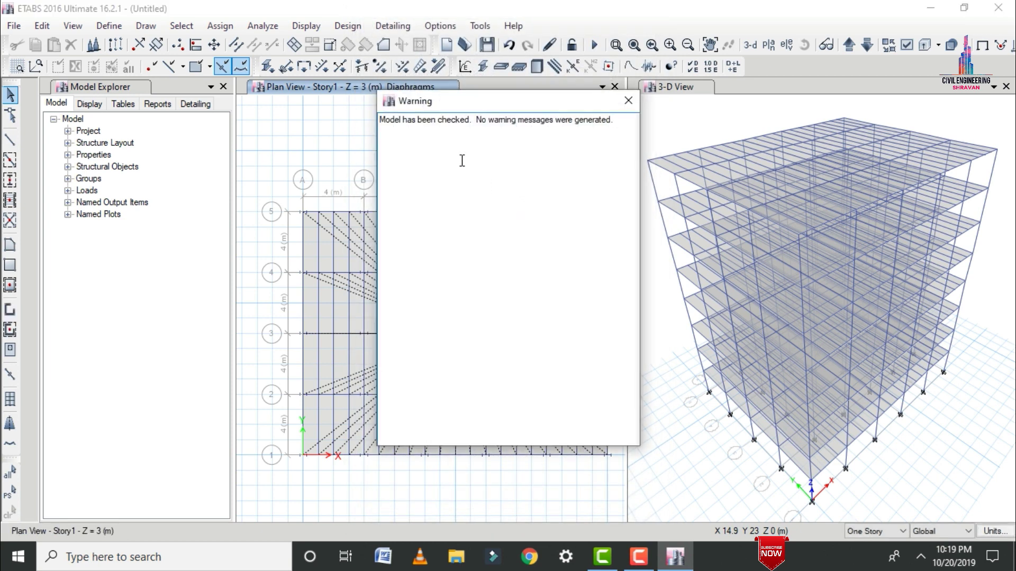
pyautogui.click(628, 100)
# Run the analysis from the load case settings, saving the model as Steel in the Steel folder on the Desktop.
pyautogui.click(273, 31)
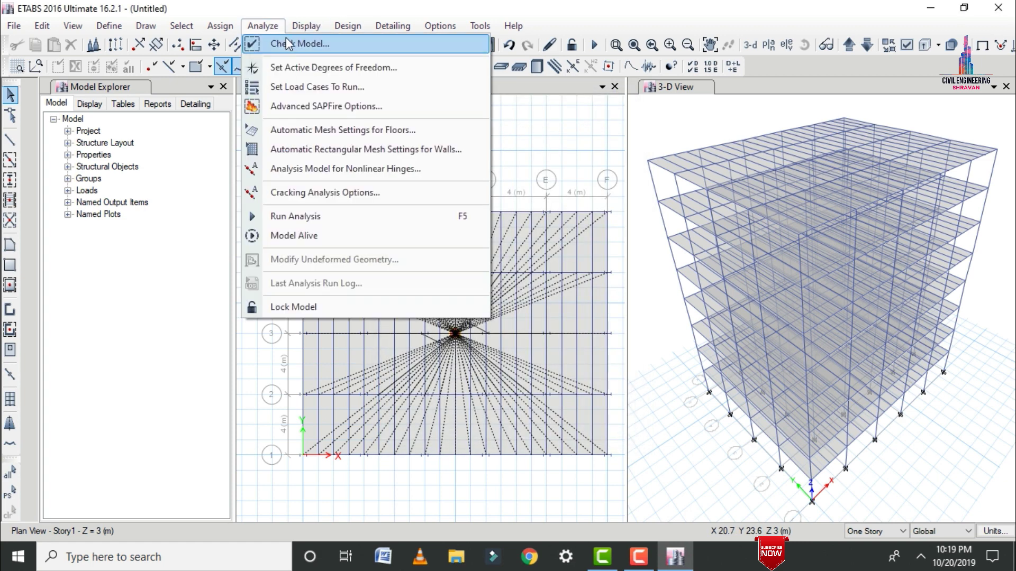
pyautogui.click(324, 88)
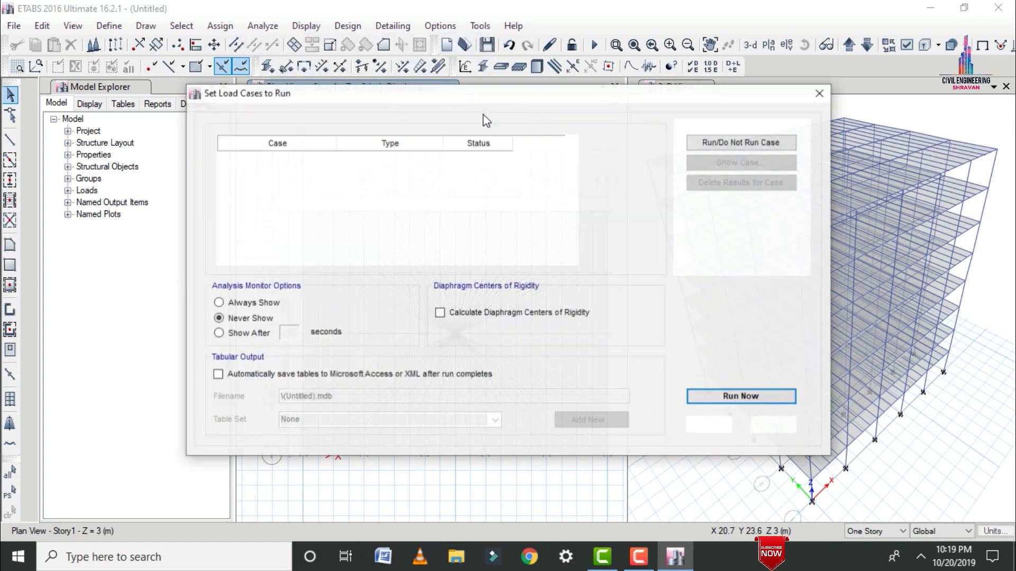
pyautogui.click(745, 397)
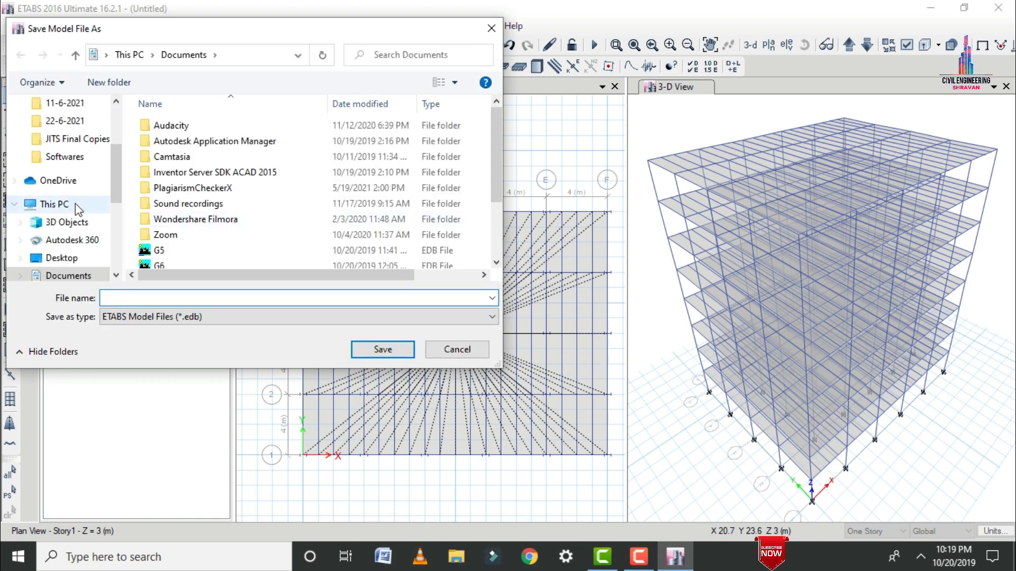
pyautogui.scroll(3, 115, 131)
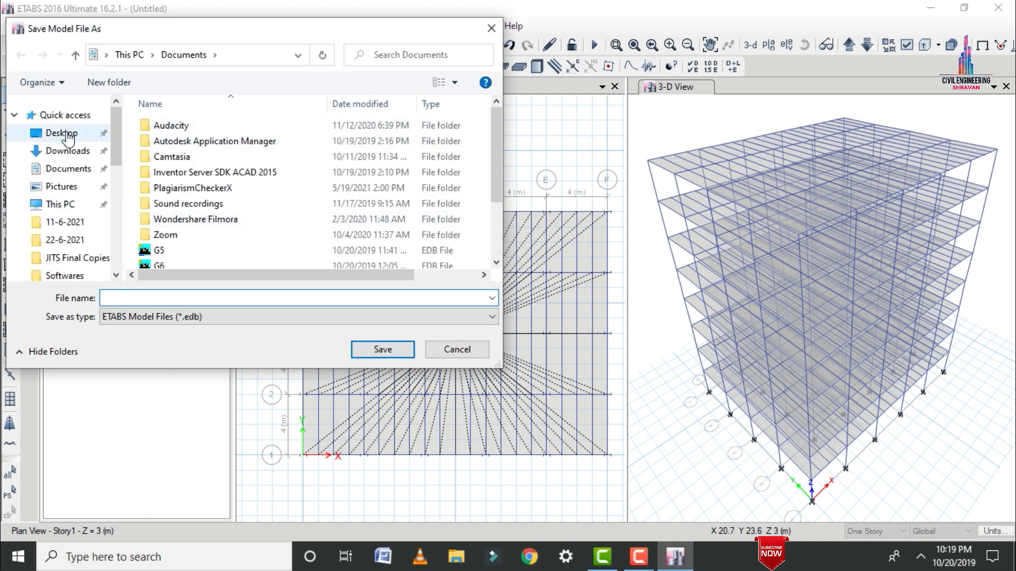
pyautogui.click(66, 133)
pyautogui.doubleClick(163, 161)
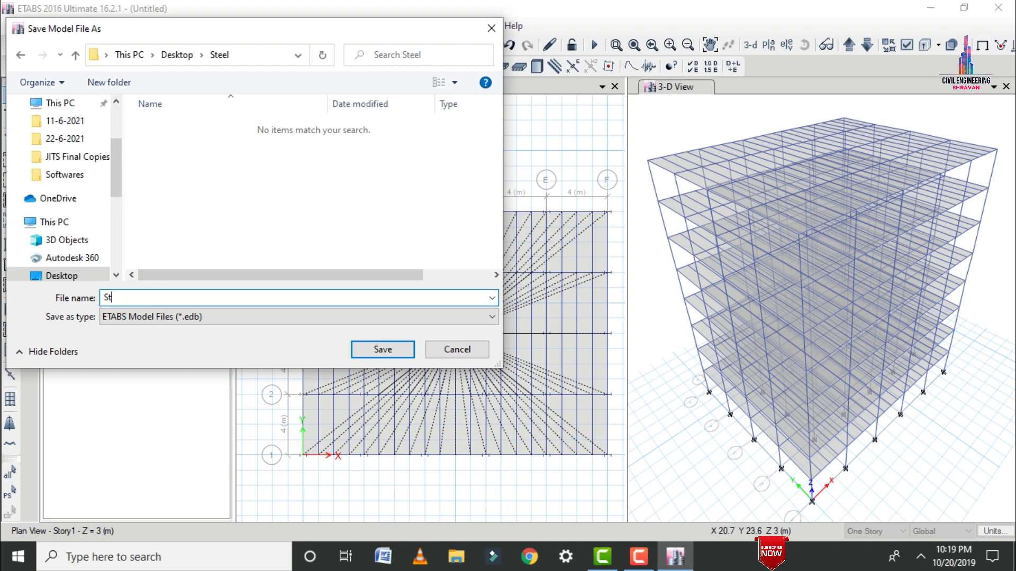
pyautogui.press('Return')
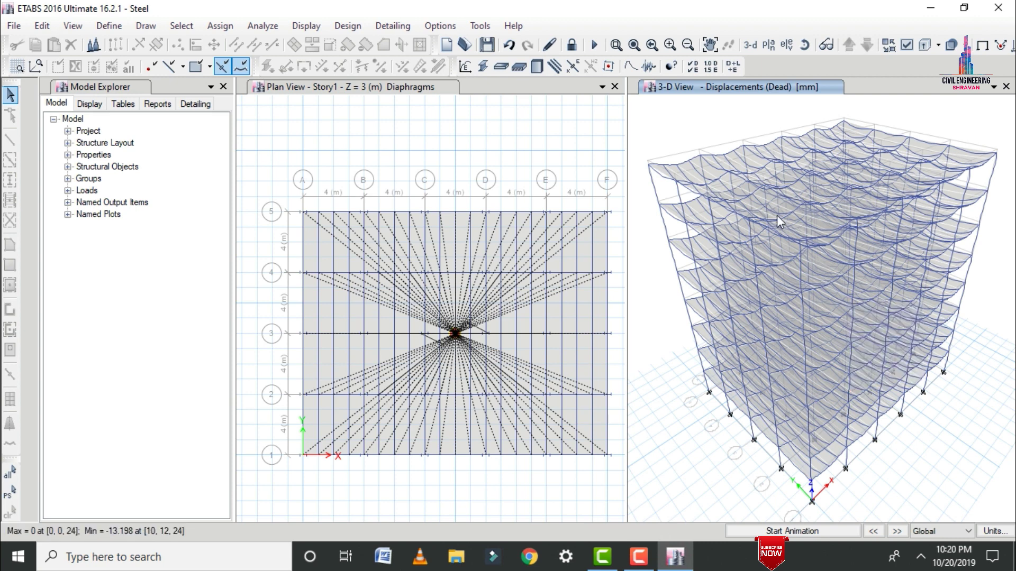
# Inspect joint displacements on the Dead load deformed shape, and play and stop its animation in the 3-D view.
pyautogui.moveTo(849, 231)
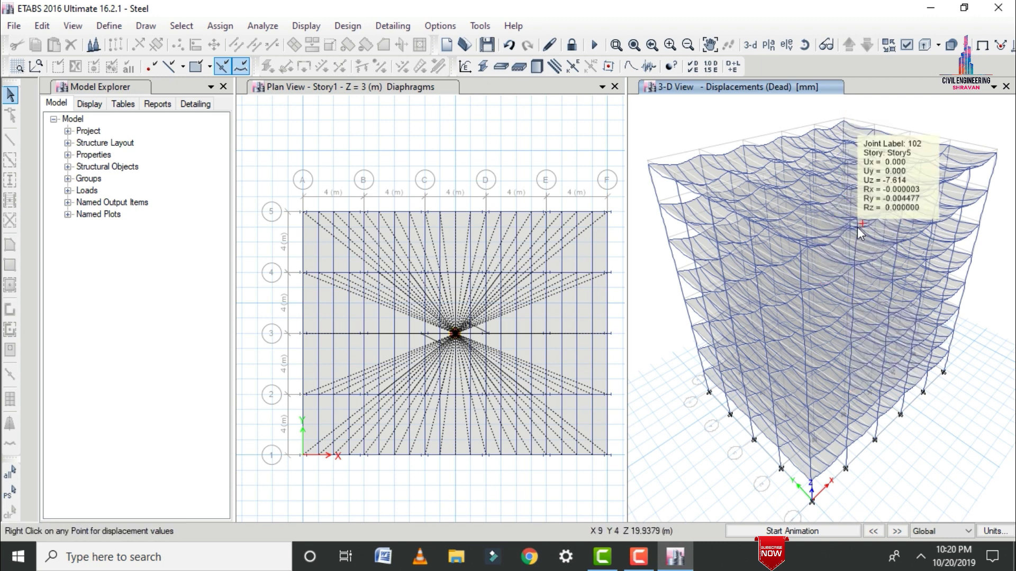
pyautogui.click(772, 531)
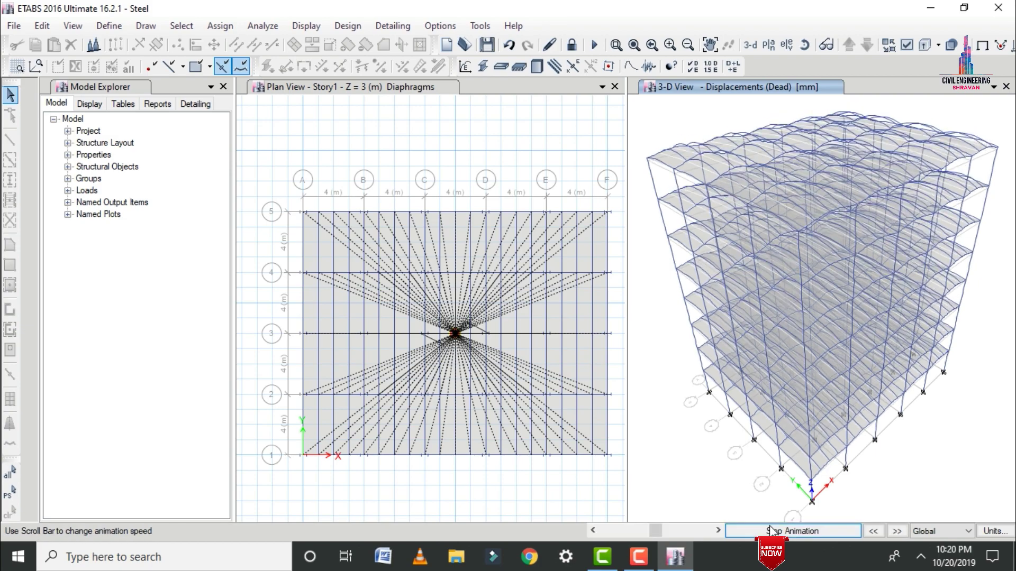
pyautogui.click(792, 531)
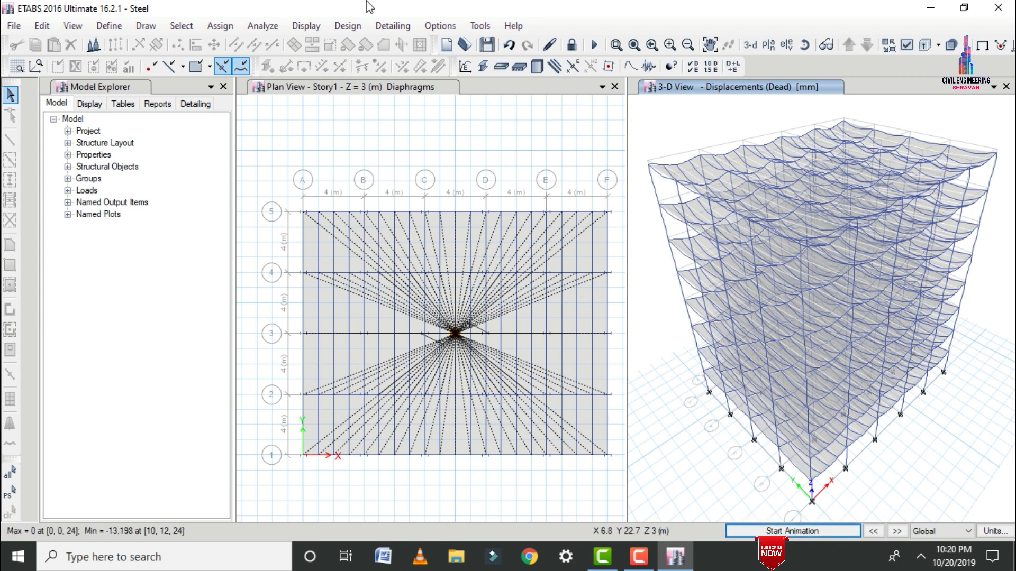
# Display the frame axial force diagram for the Dead load case in the 3-D view.
pyautogui.click(315, 29)
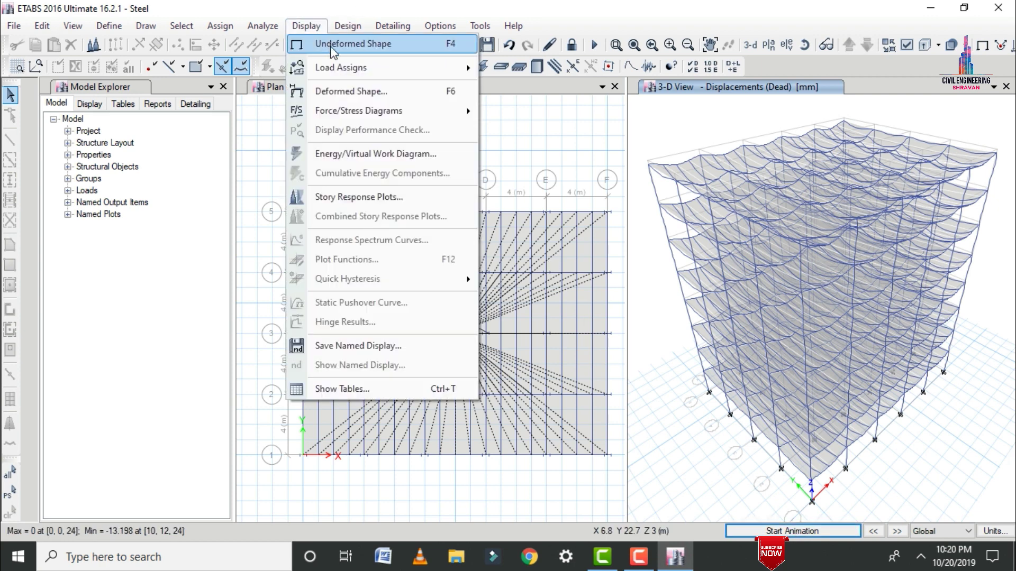
pyautogui.moveTo(355, 108)
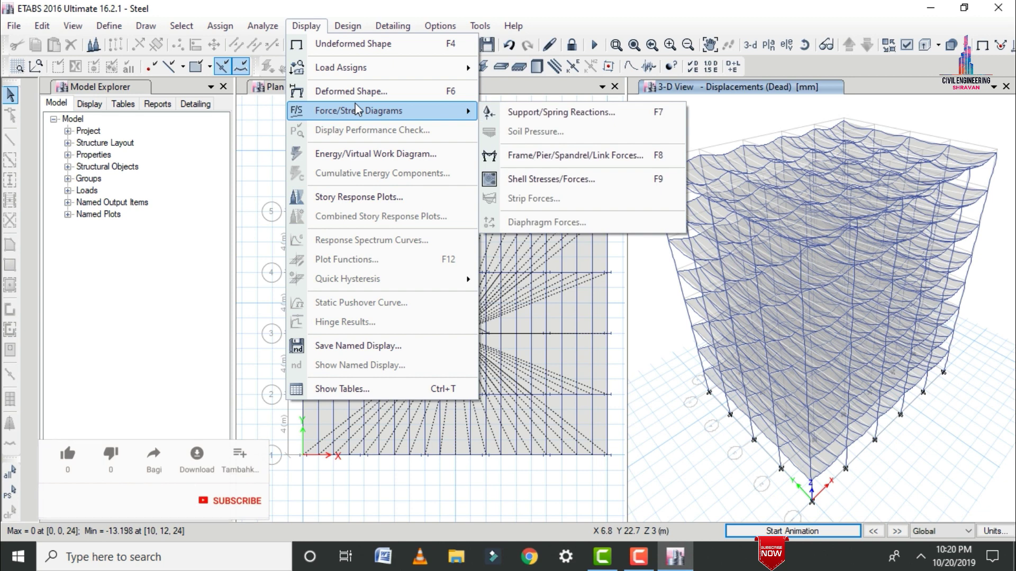
pyautogui.click(523, 156)
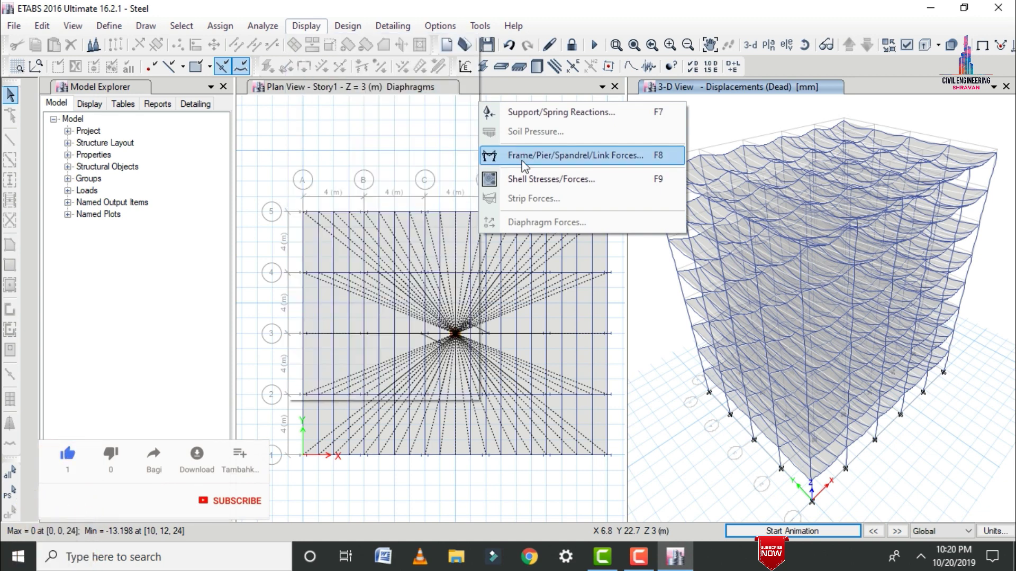
pyautogui.click(468, 155)
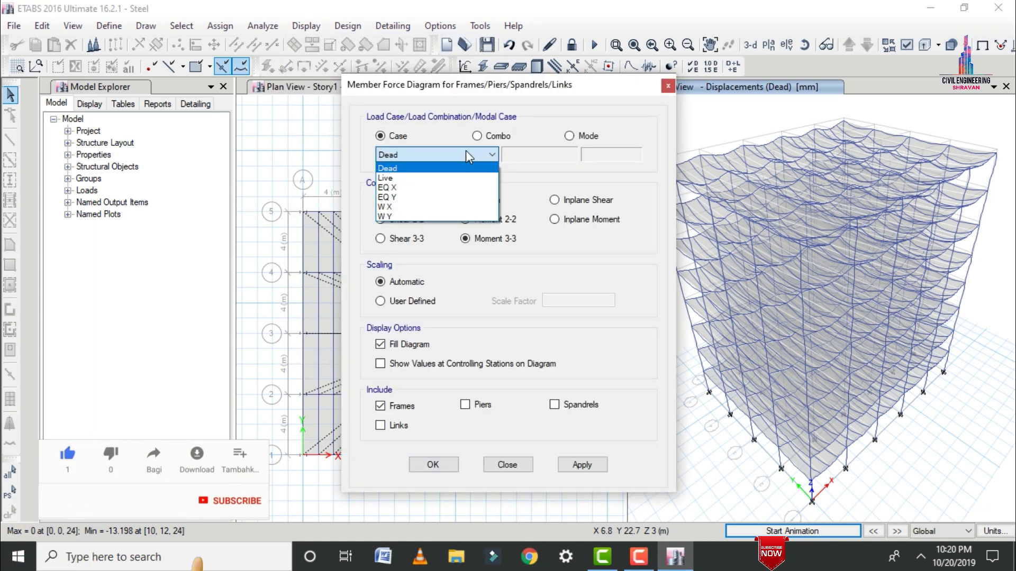
pyautogui.click(453, 168)
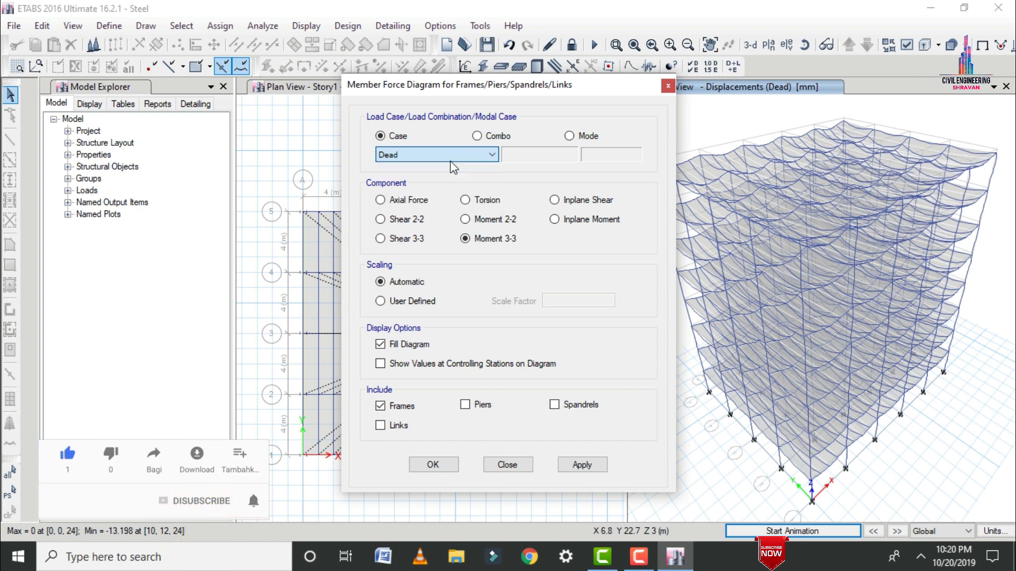
pyautogui.click(407, 203)
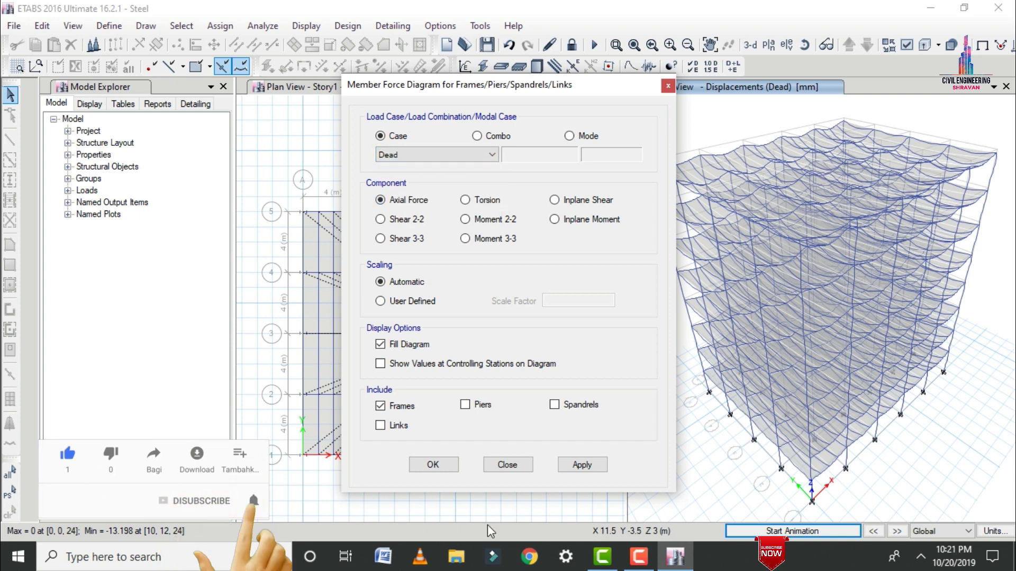
pyautogui.click(564, 470)
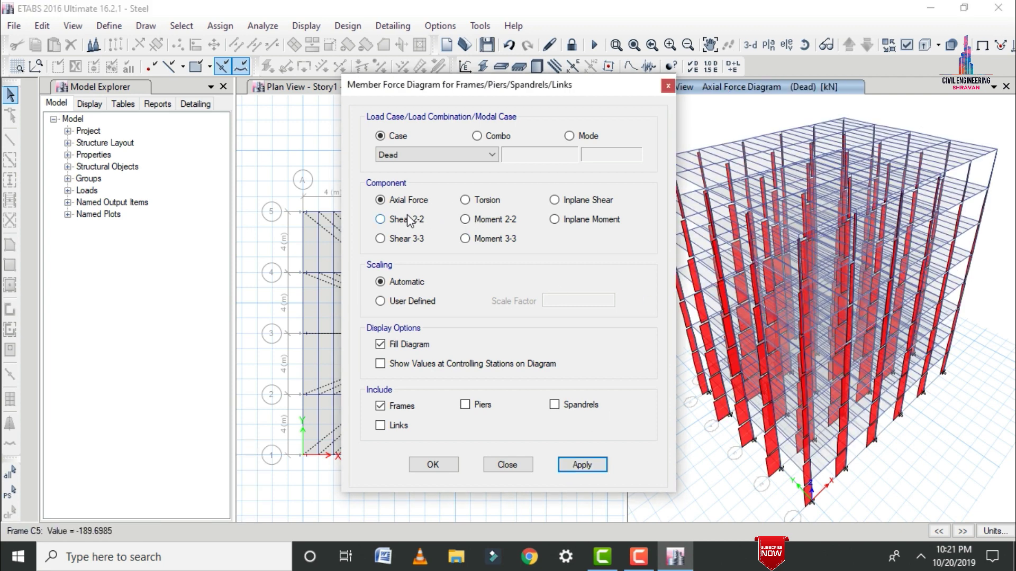
# Display the Shear 2-2 diagram and the Torsion diagram in turn for the Dead load case.
pyautogui.click(405, 219)
pyautogui.click(572, 467)
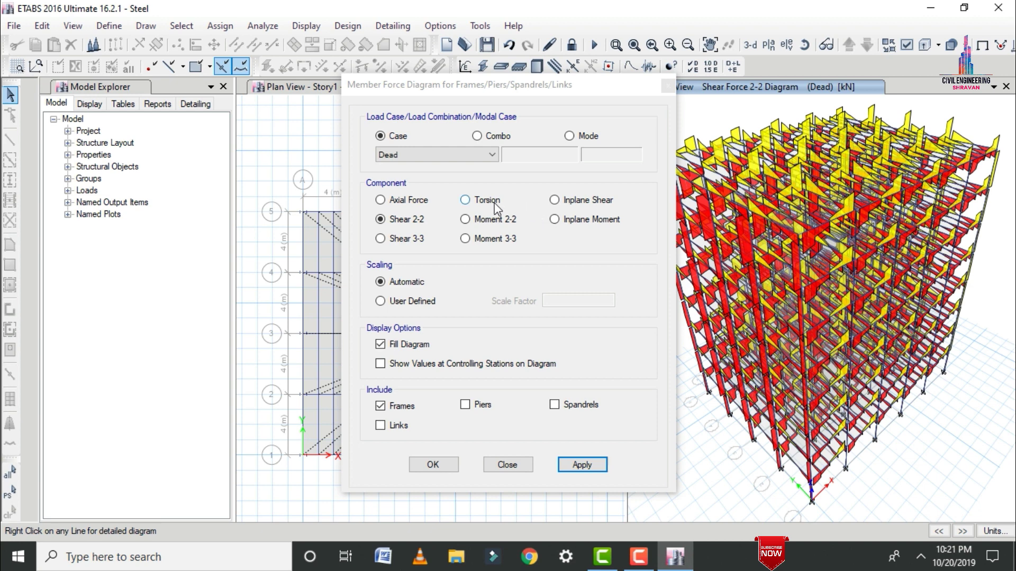
pyautogui.click(489, 223)
pyautogui.click(475, 199)
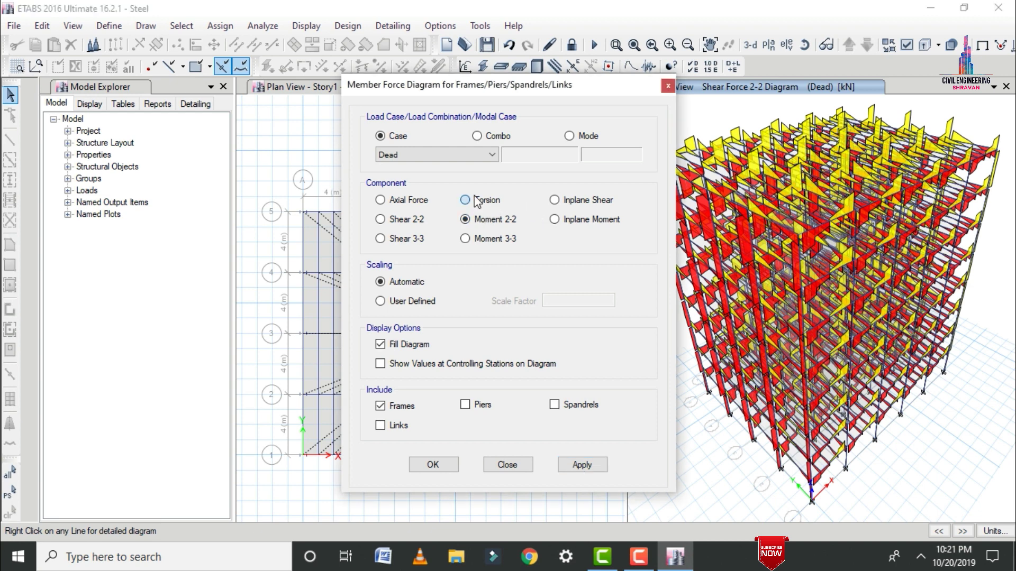
pyautogui.click(571, 465)
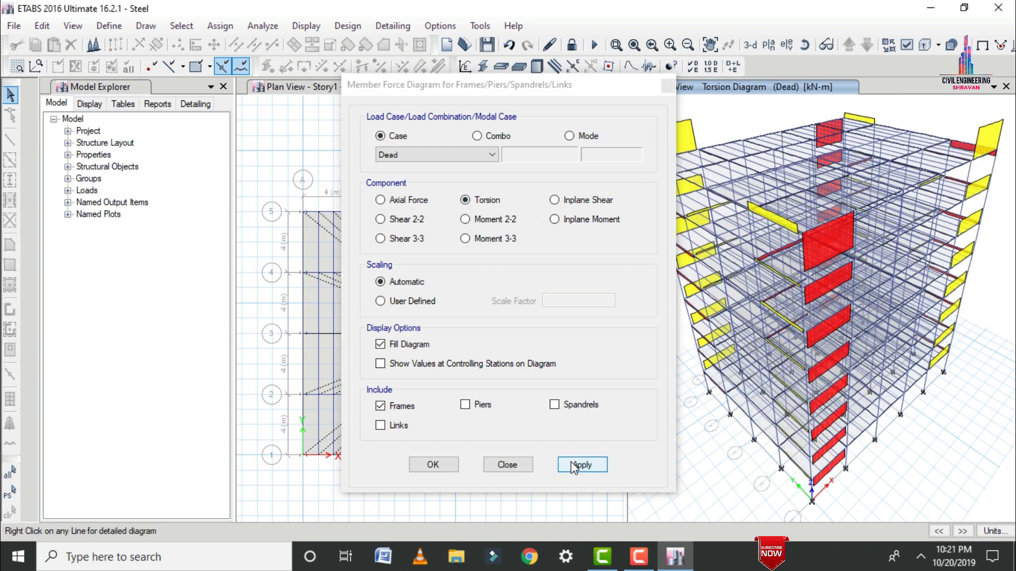
# Display the Moment 3-3 diagram for the Dead load case and close the member force settings.
pyautogui.click(478, 239)
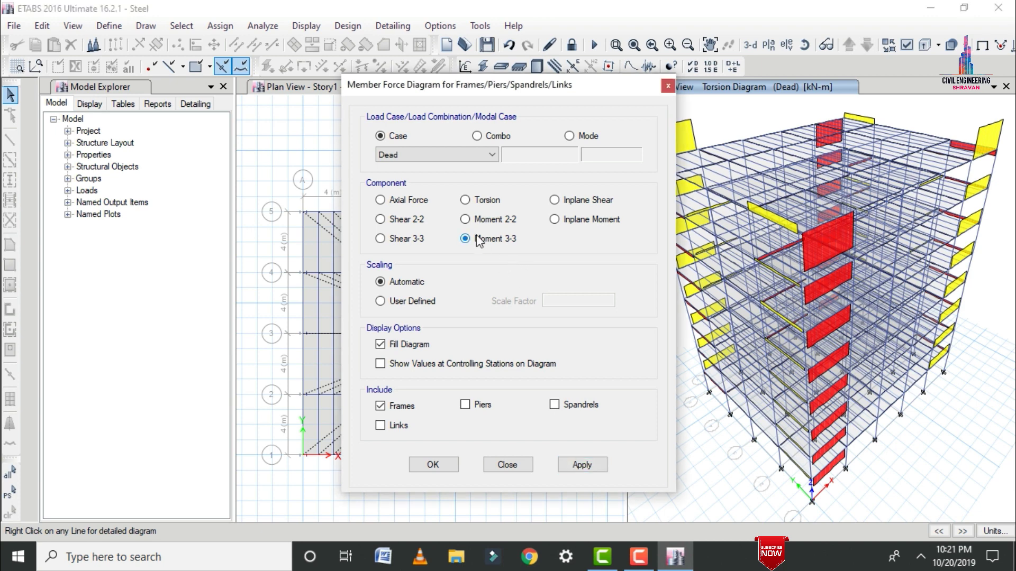
pyautogui.click(568, 467)
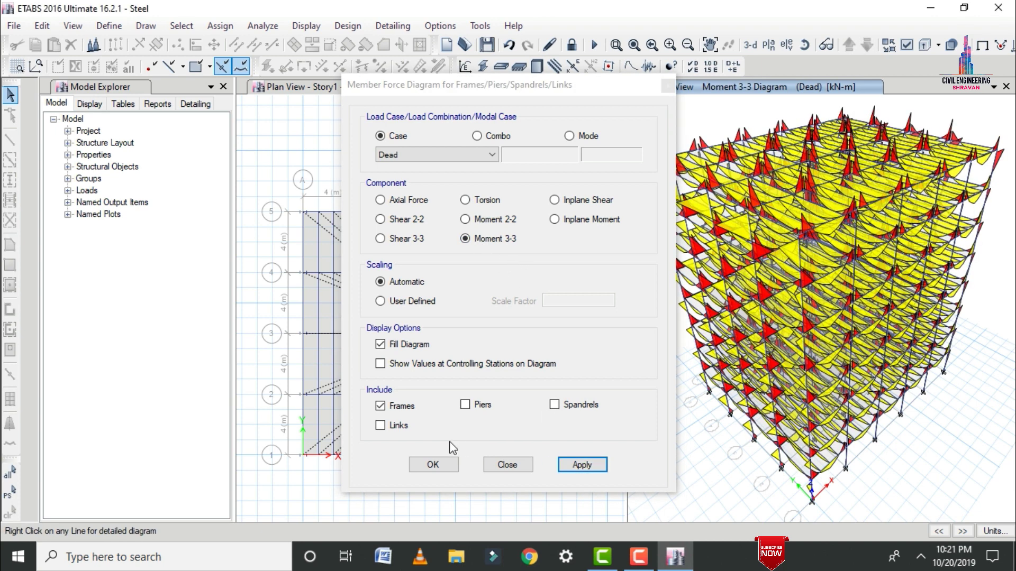
pyautogui.click(446, 466)
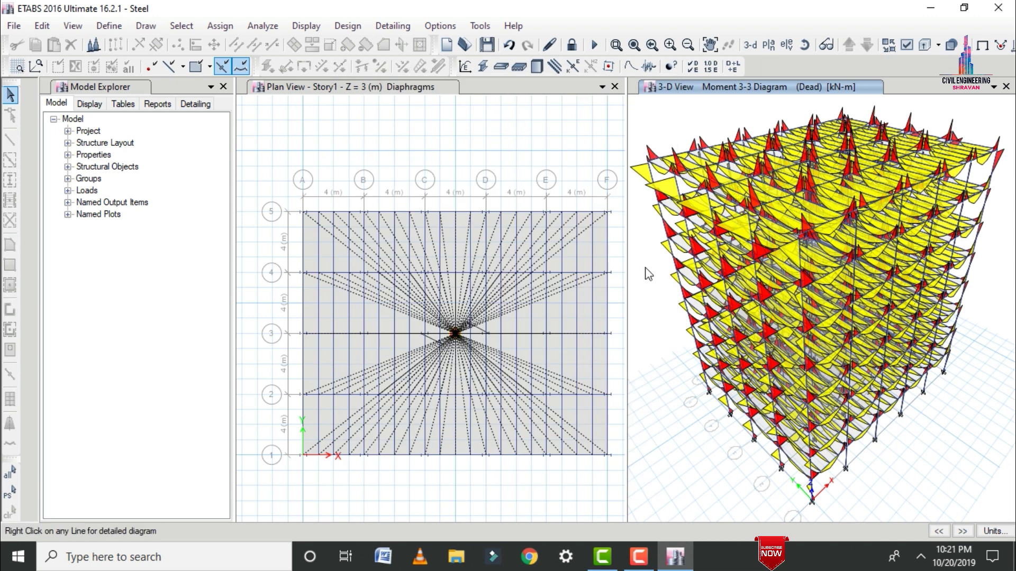